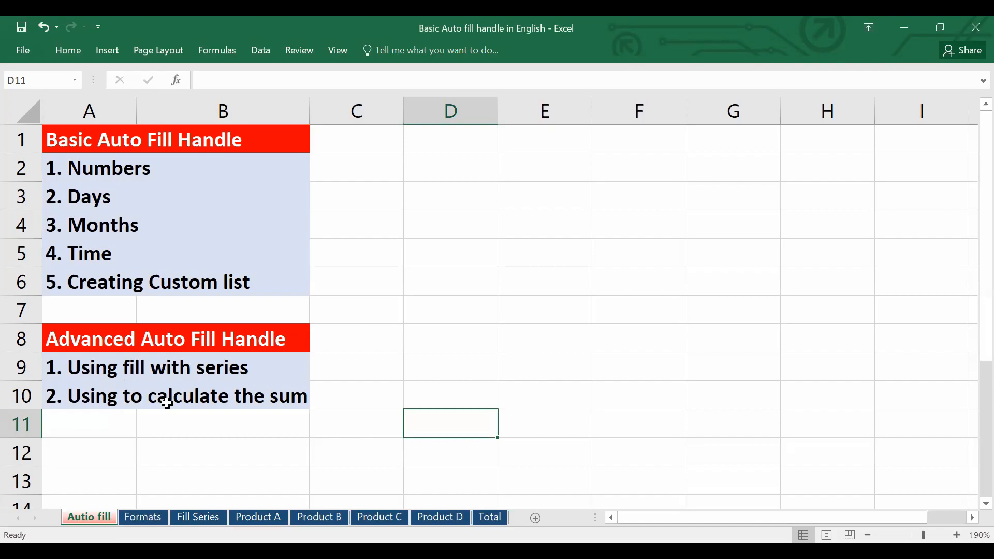
Step: On the Formats sheet, auto-fill the number in A1 down through A10
{"action": "left_click", "coordinate": [147, 518]}
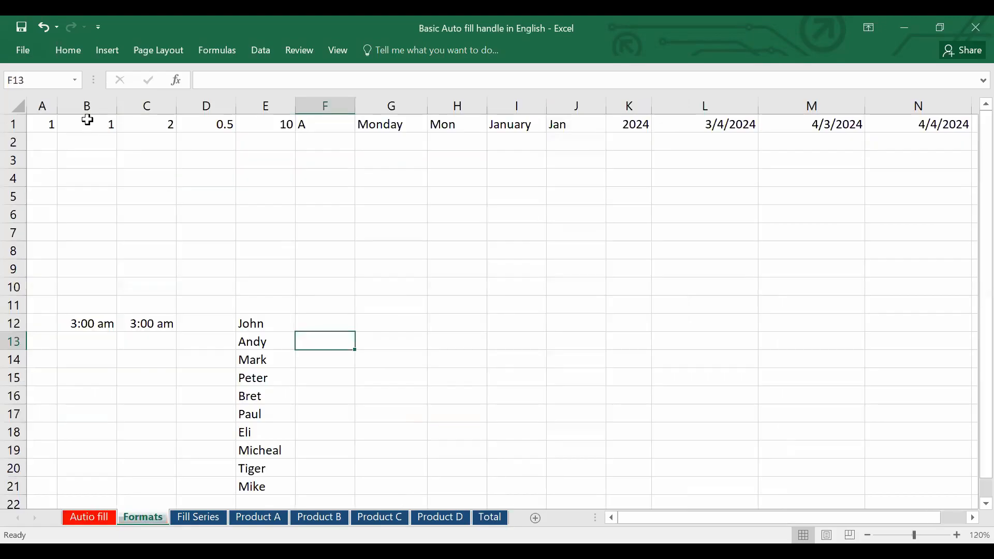
{"action": "left_click", "coordinate": [46, 125]}
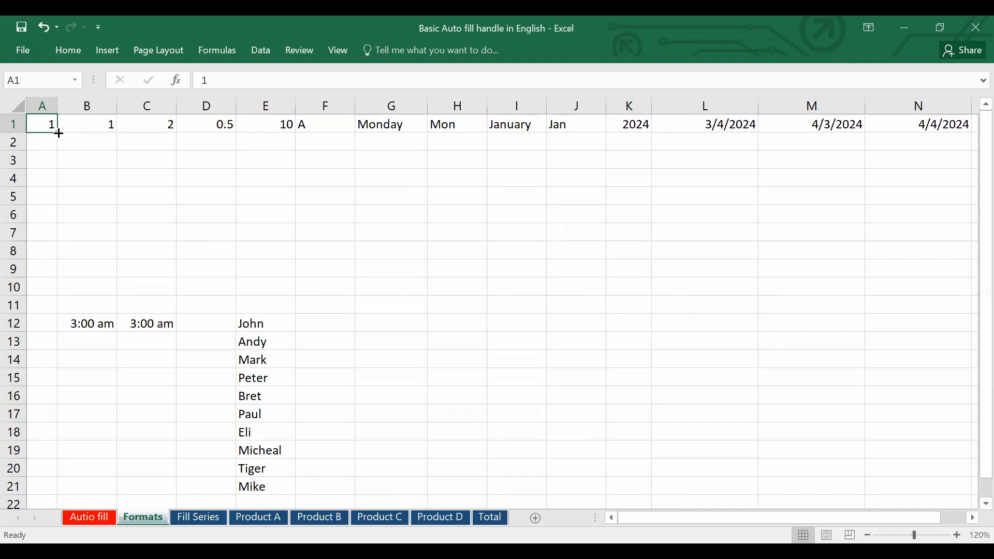
{"action": "left_click_drag", "start_coordinate": [59, 134], "coordinate": [53, 294]}
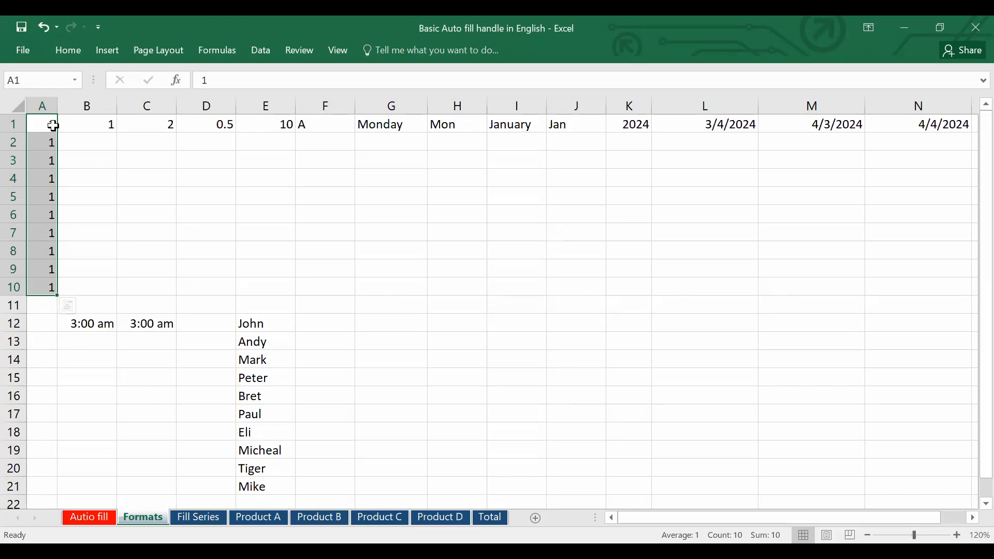
Step: Enter 2 in cell B2, below the starting 1 of column B
{"action": "left_click", "coordinate": [85, 130]}
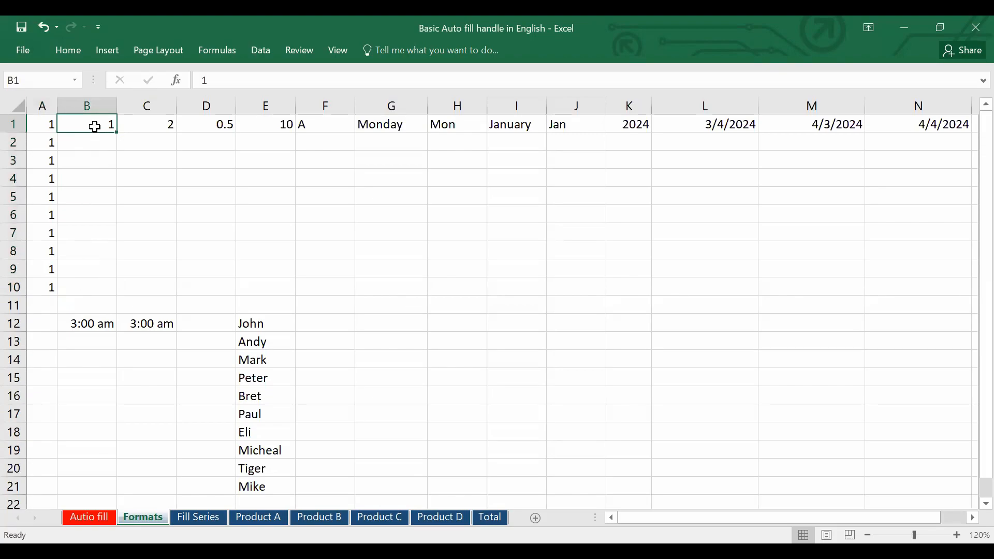
{"action": "left_click", "coordinate": [50, 126]}
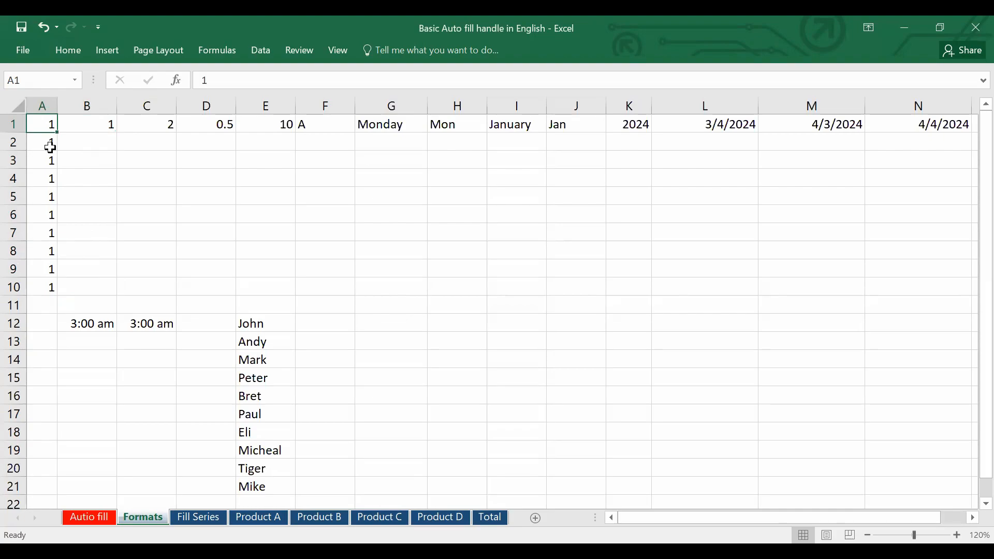
{"action": "left_click", "coordinate": [93, 123]}
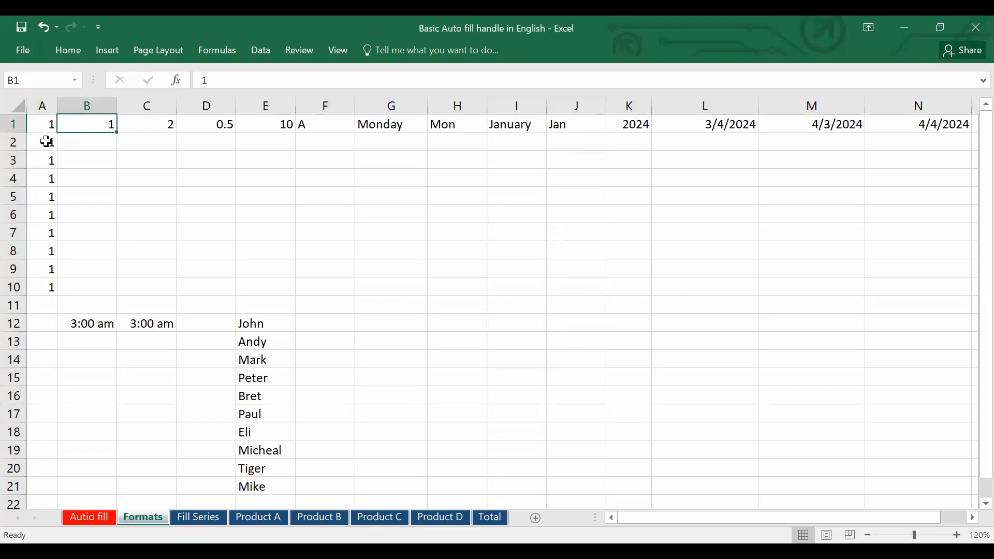
{"action": "left_click", "coordinate": [85, 145]}
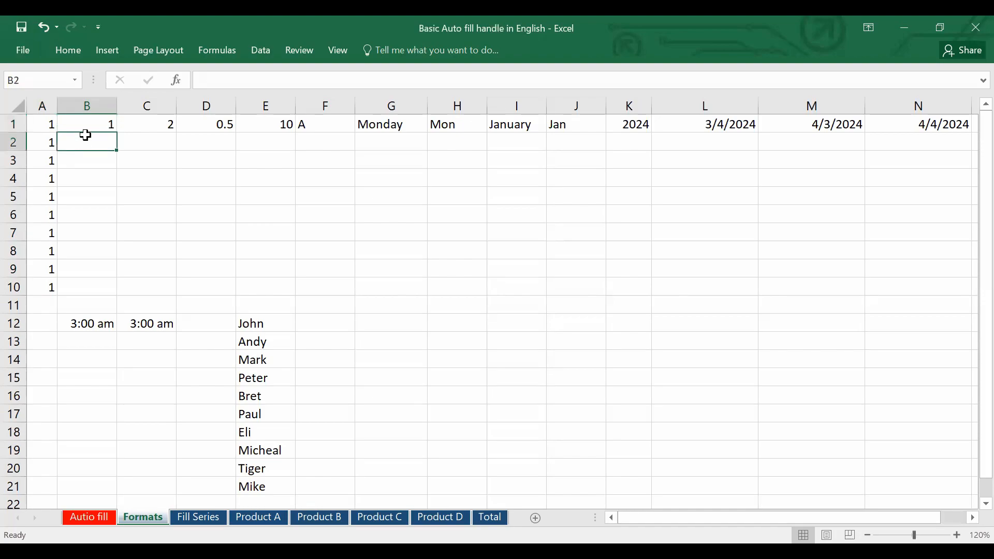
{"action": "left_click", "coordinate": [85, 126]}
{"action": "left_click", "coordinate": [89, 145]}
{"action": "type", "text": "2"}
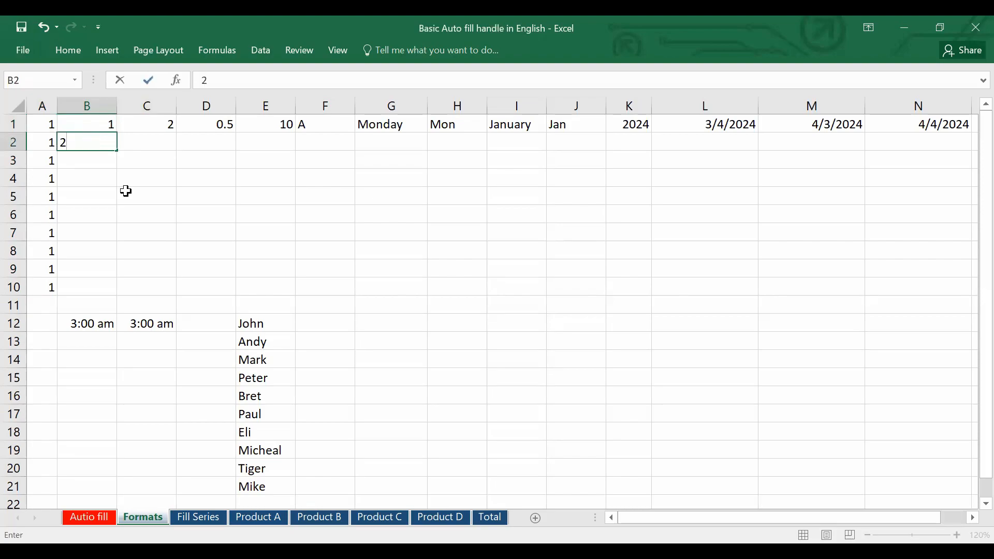
{"action": "left_click", "coordinate": [127, 191]}
Step: Extend the number series in B1:B2 down through B10 with the fill handle
{"action": "left_click_drag", "start_coordinate": [100, 124], "coordinate": [100, 140]}
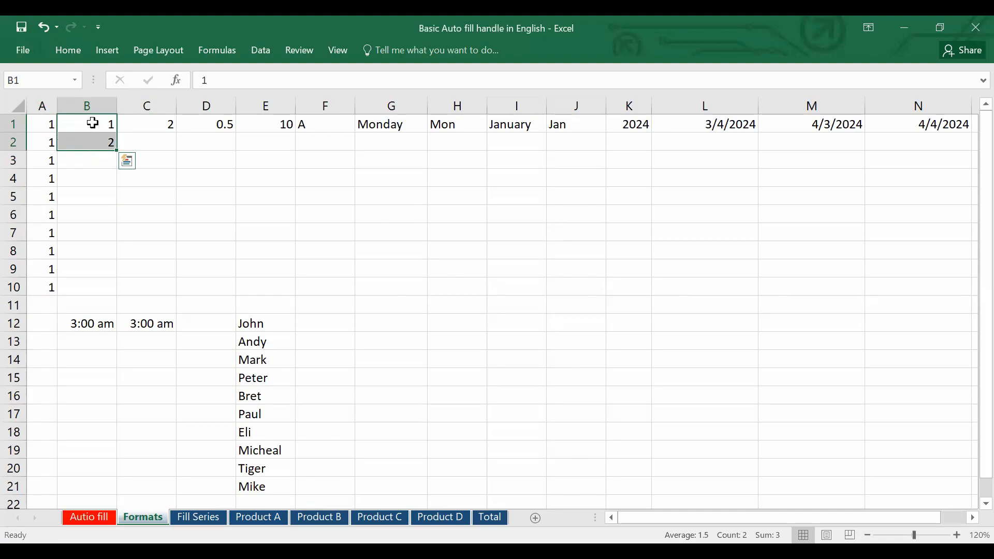
{"action": "left_click", "coordinate": [92, 124]}
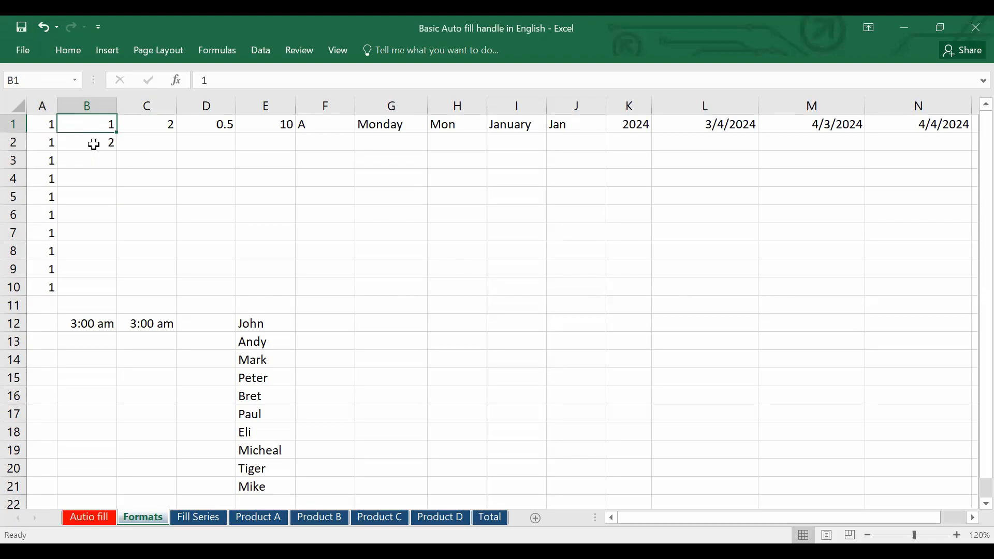
{"action": "left_click", "coordinate": [93, 144]}
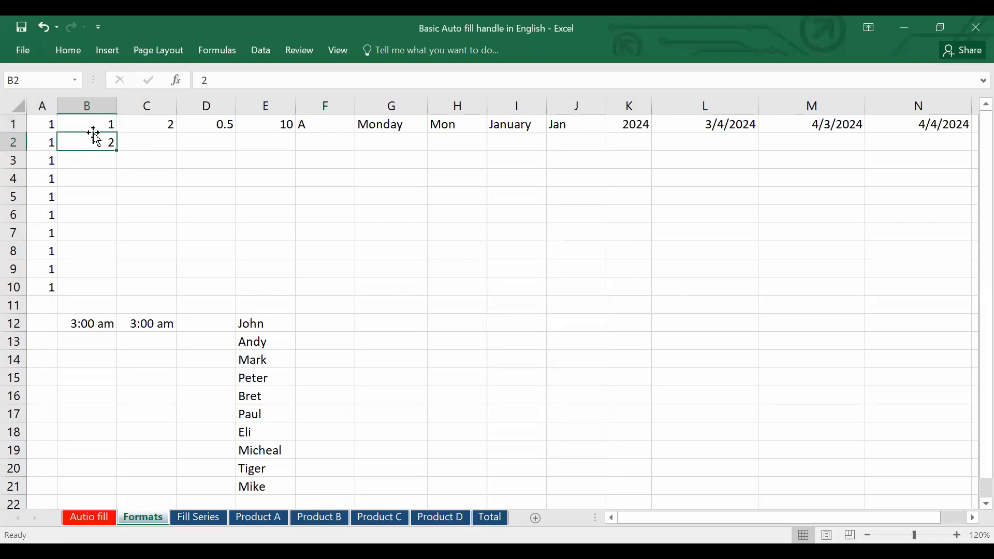
{"action": "left_click_drag", "start_coordinate": [90, 124], "coordinate": [93, 144]}
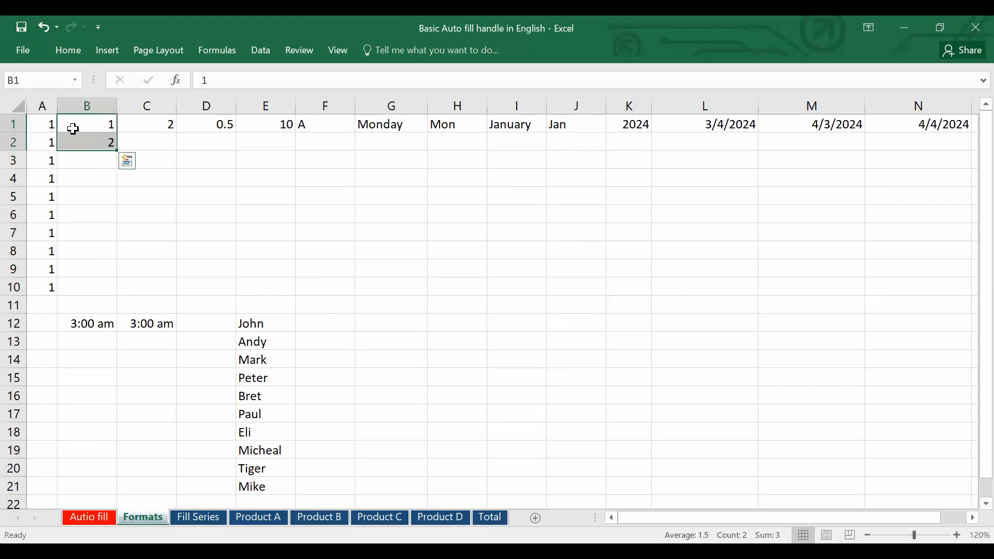
{"action": "left_click_drag", "start_coordinate": [116, 149], "coordinate": [114, 294]}
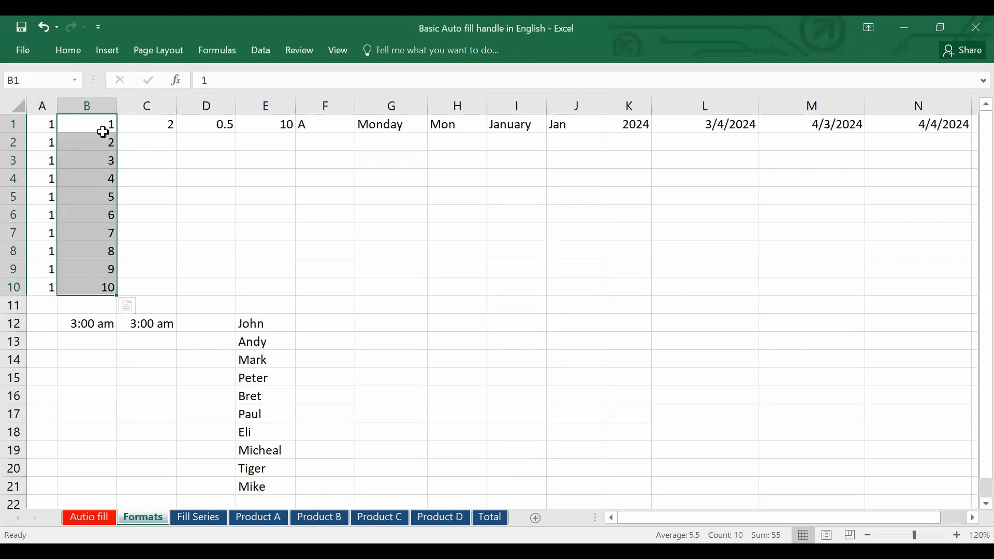
{"action": "left_click_drag", "start_coordinate": [95, 129], "coordinate": [95, 143]}
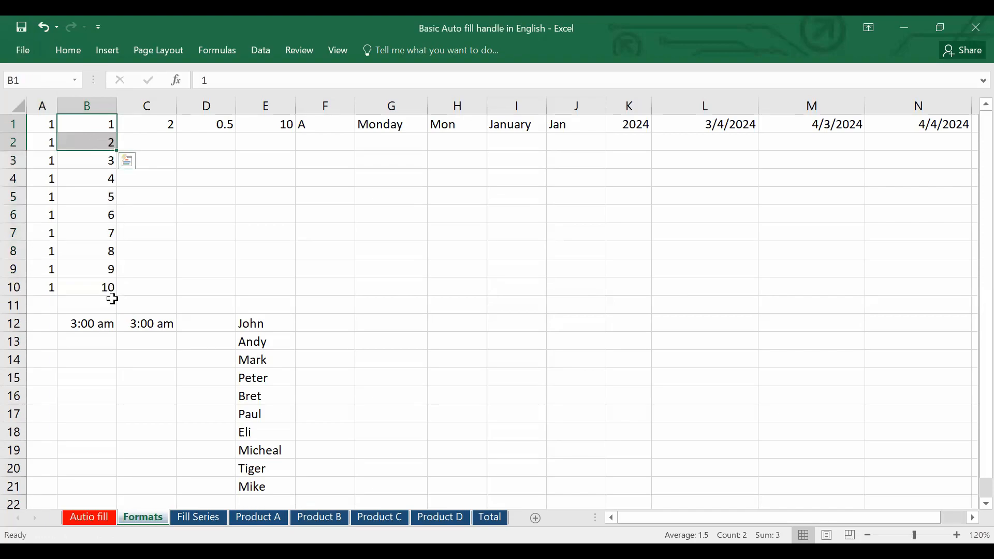
Step: Enter 4 in C2 and auto-fill the series from C1:C2 down through C10
{"action": "left_click", "coordinate": [155, 128]}
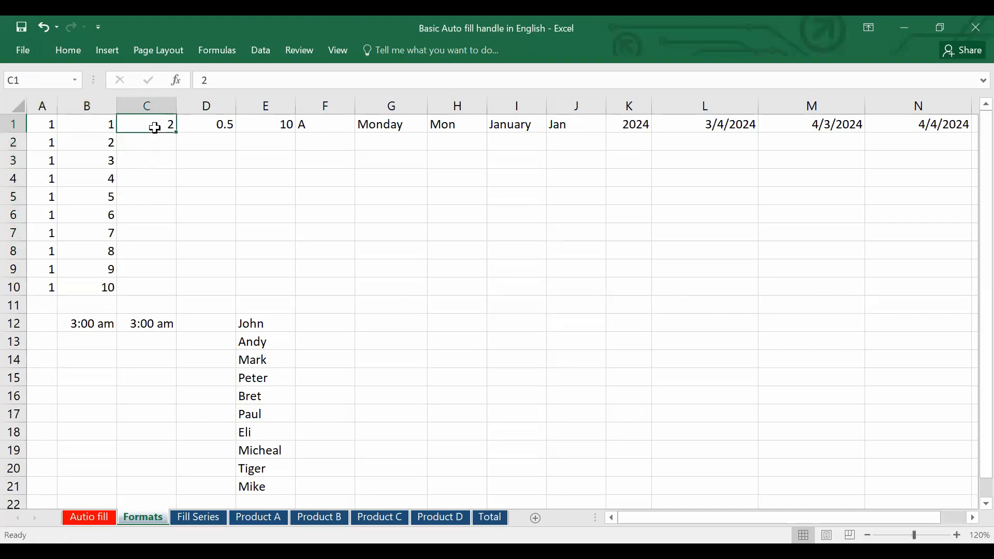
{"action": "left_click", "coordinate": [163, 148]}
{"action": "double_click", "coordinate": [164, 150]}
{"action": "type", "text": "4"}
{"action": "left_click", "coordinate": [248, 192]}
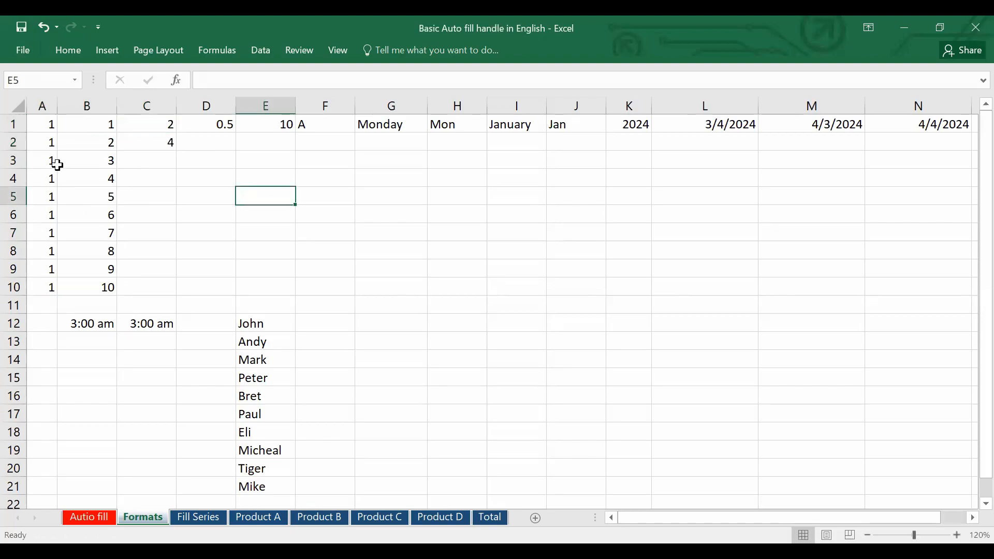
{"action": "left_click_drag", "start_coordinate": [164, 126], "coordinate": [164, 139]}
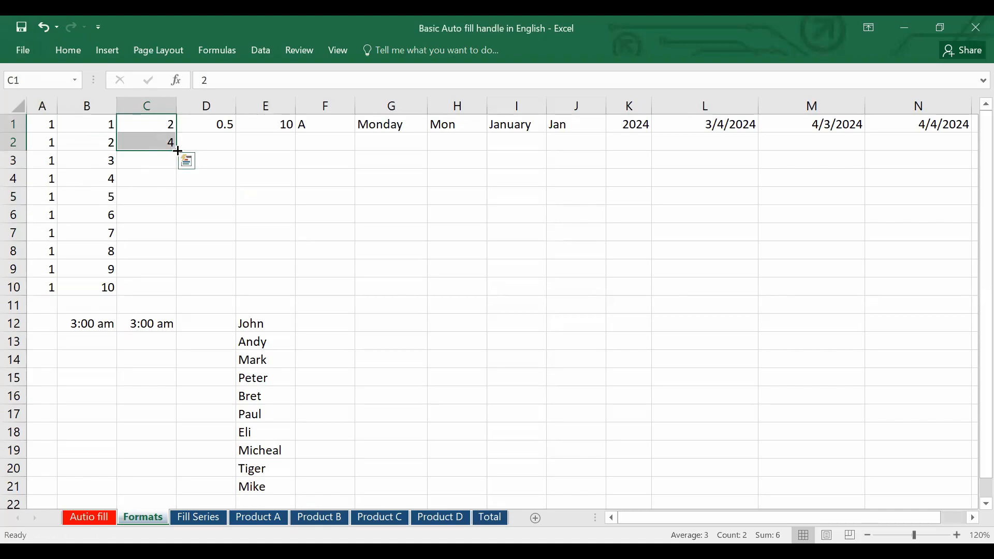
{"action": "left_click_drag", "start_coordinate": [176, 150], "coordinate": [159, 294]}
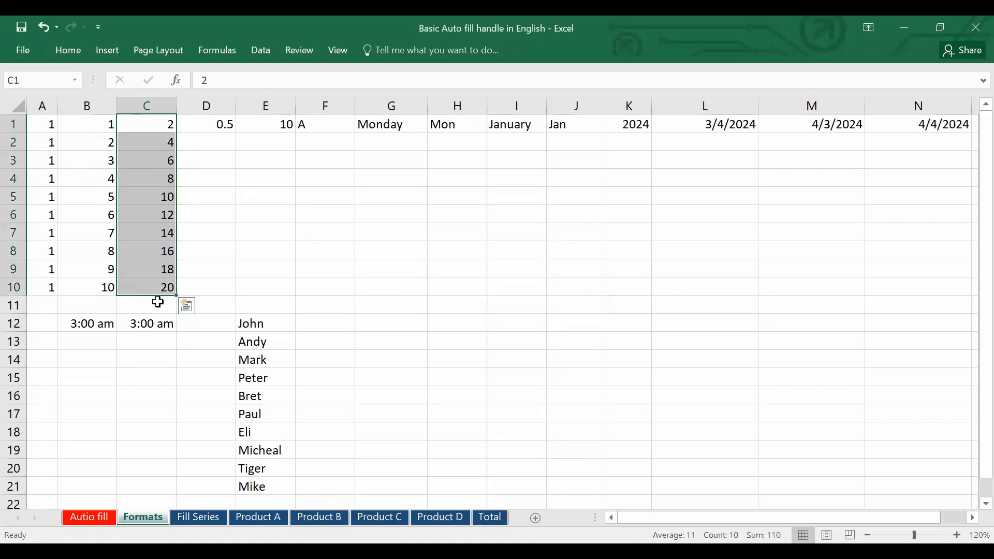
Step: Enter 0.75 in D2 and auto-fill the decimal series from D1:D2 down through D10
{"action": "left_click", "coordinate": [227, 141]}
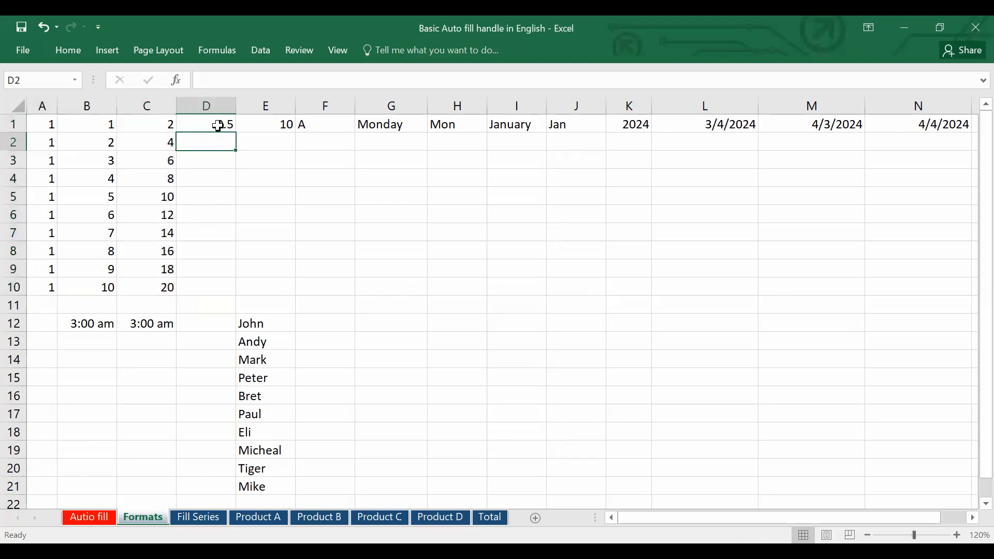
{"action": "left_click", "coordinate": [218, 126]}
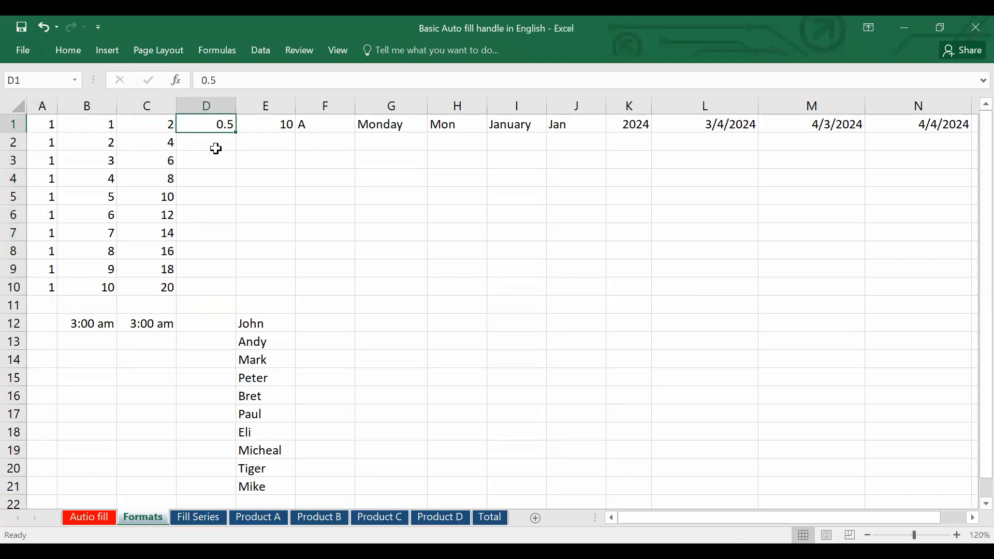
{"action": "left_click", "coordinate": [216, 149]}
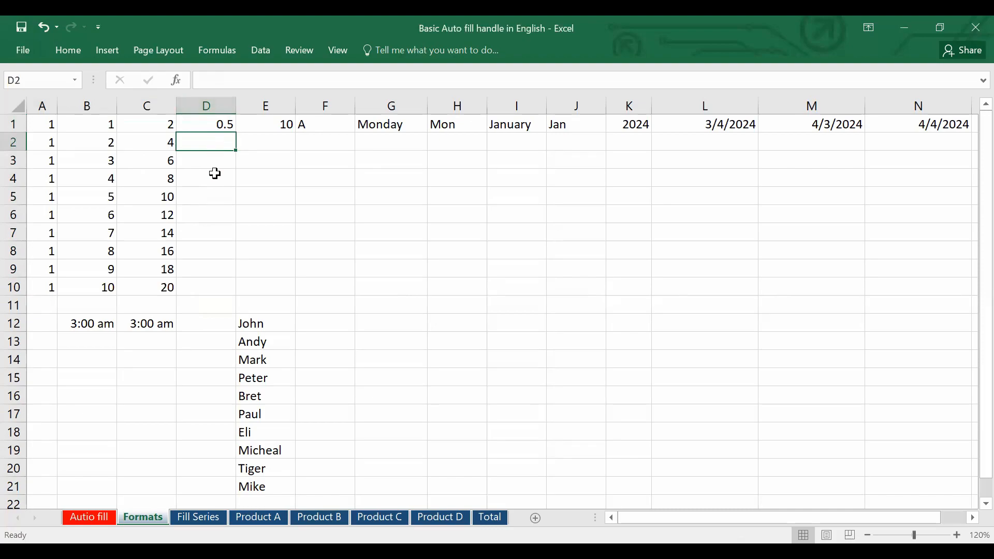
{"action": "type", "text": "0"}
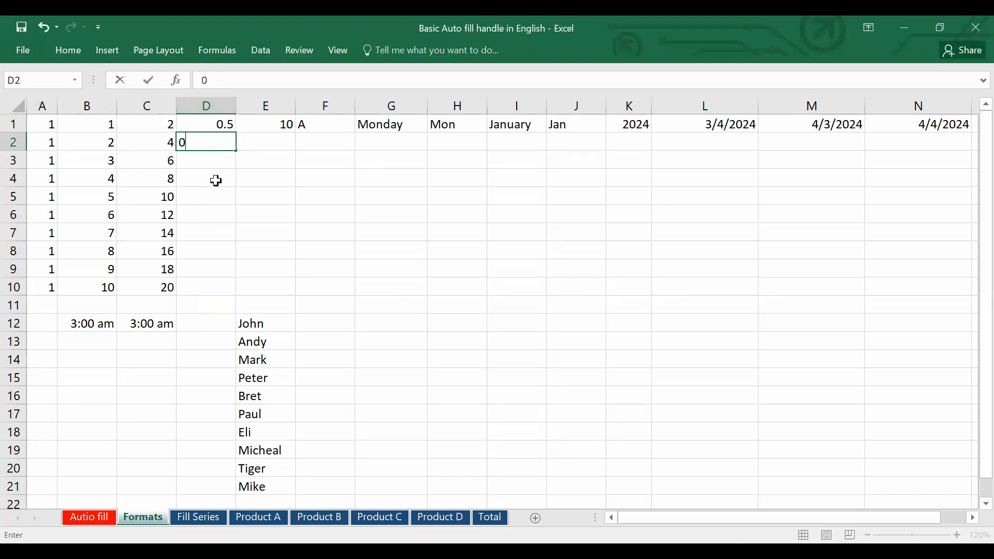
{"action": "type", "text": ".75"}
{"action": "left_click", "coordinate": [252, 174]}
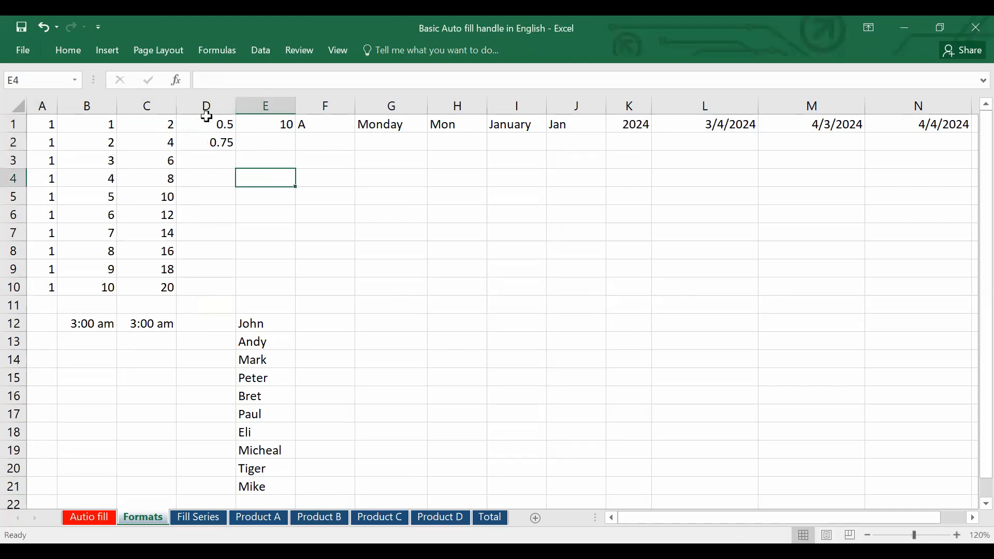
{"action": "left_click_drag", "start_coordinate": [206, 122], "coordinate": [208, 141]}
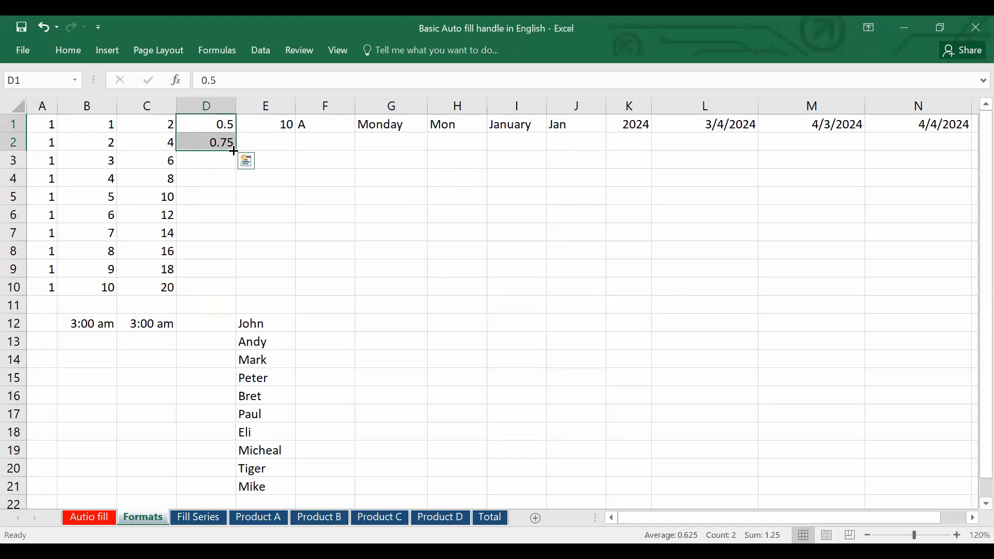
{"action": "left_click_drag", "start_coordinate": [234, 151], "coordinate": [233, 290]}
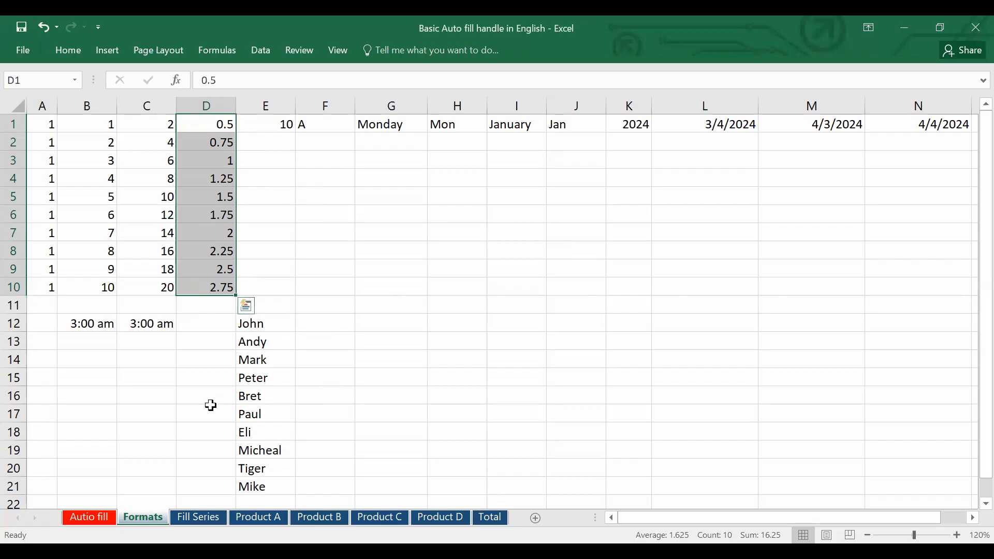
Step: Enter 1 in B22 and 2 in C22, and auto-fill the series across row 22 through M22
{"action": "scroll", "coordinate": [211, 406], "scroll_direction": "down", "scroll_amount": 2}
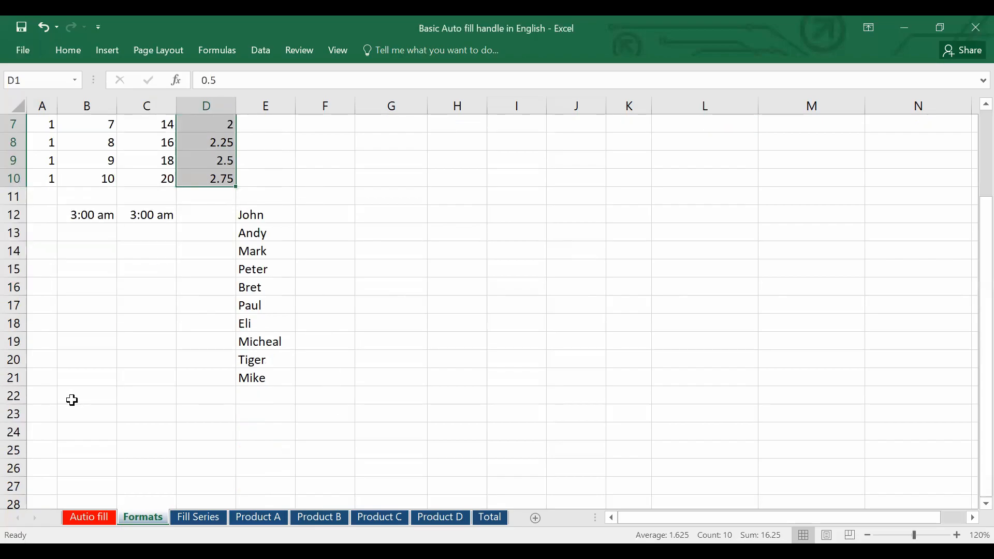
{"action": "left_click", "coordinate": [72, 400]}
{"action": "type", "text": "1"}
{"action": "key", "text": "Tab"}
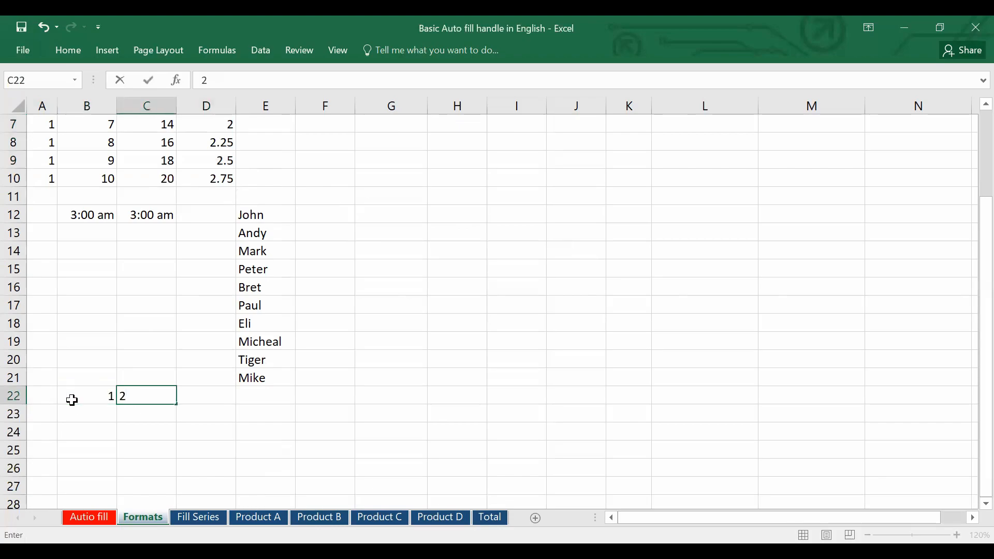
{"action": "key", "text": "Tab"}
{"action": "key", "text": "Left"}
{"action": "left_click_drag", "start_coordinate": [81, 399], "coordinate": [177, 403]}
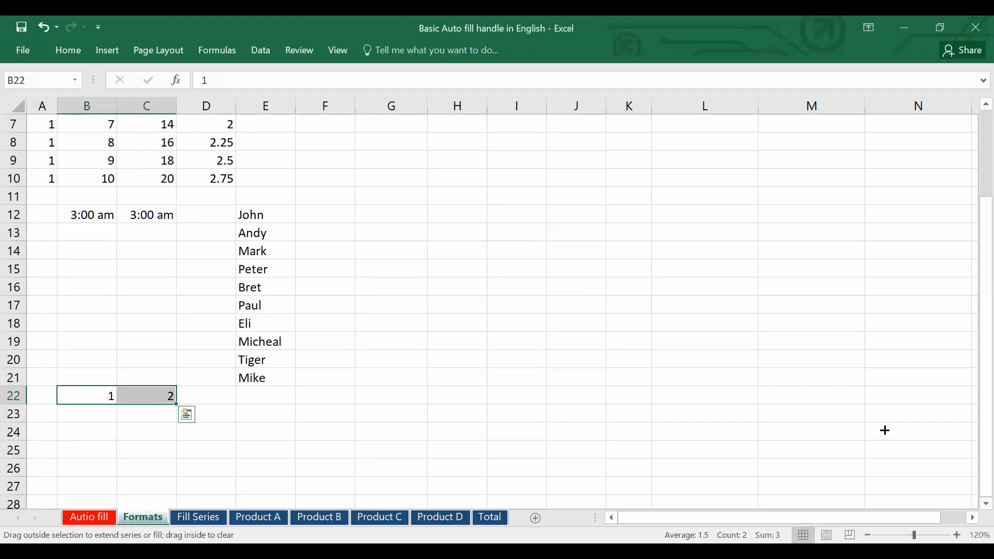
{"action": "left_click_drag", "start_coordinate": [596, 442], "coordinate": [839, 400]}
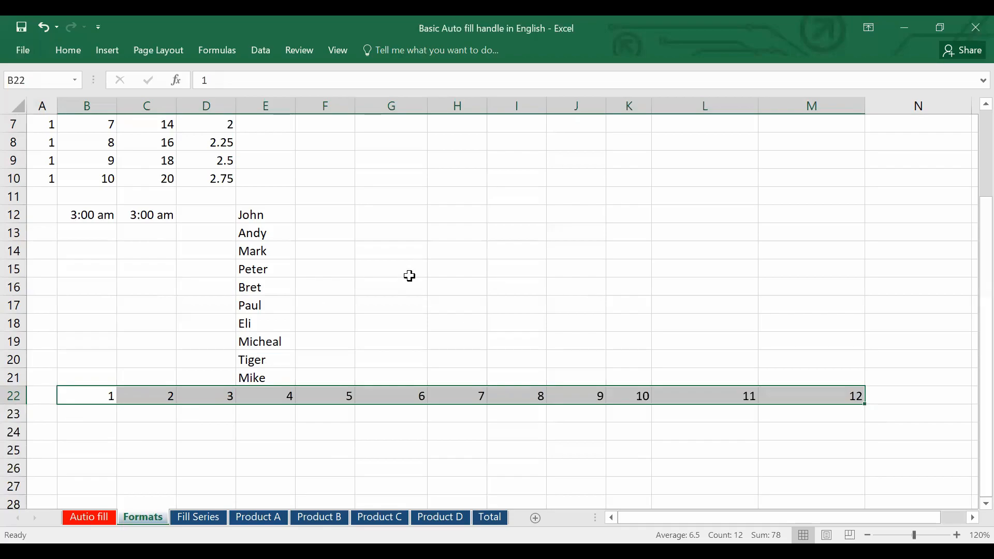
Step: Enter 7 in E2 and auto-fill the decreasing series from E1:E2 down through E10
{"action": "scroll", "coordinate": [409, 276], "scroll_direction": "up", "scroll_amount": 2}
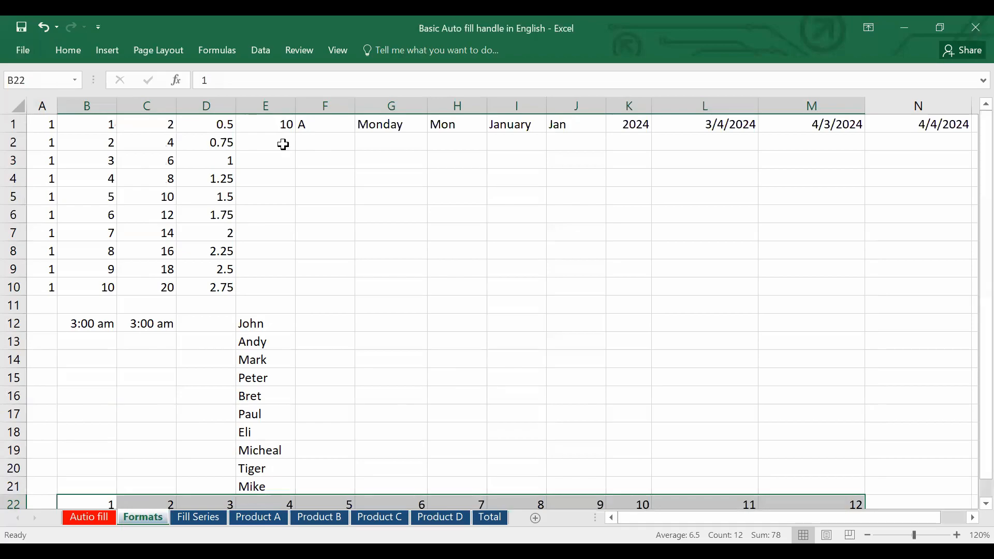
{"action": "left_click", "coordinate": [284, 124]}
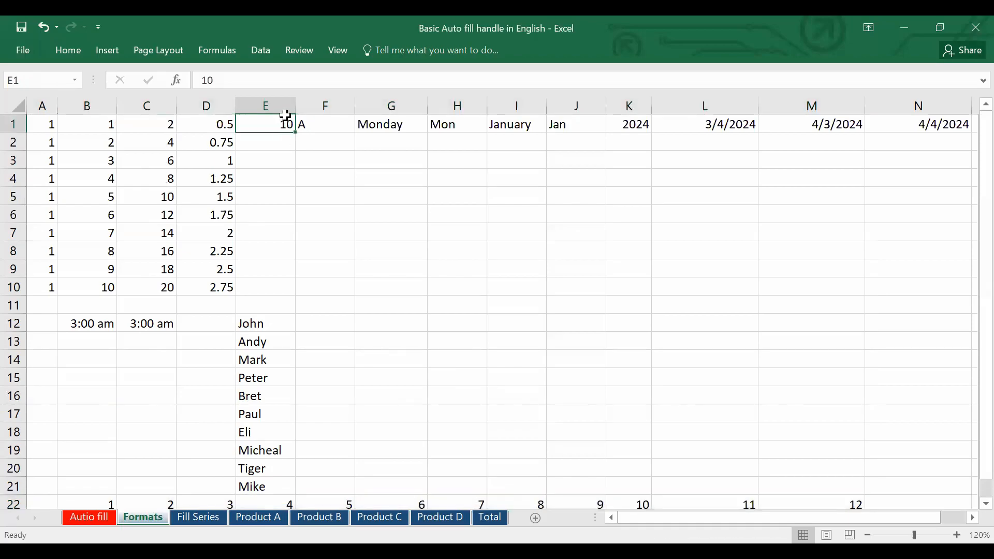
{"action": "left_click", "coordinate": [284, 149]}
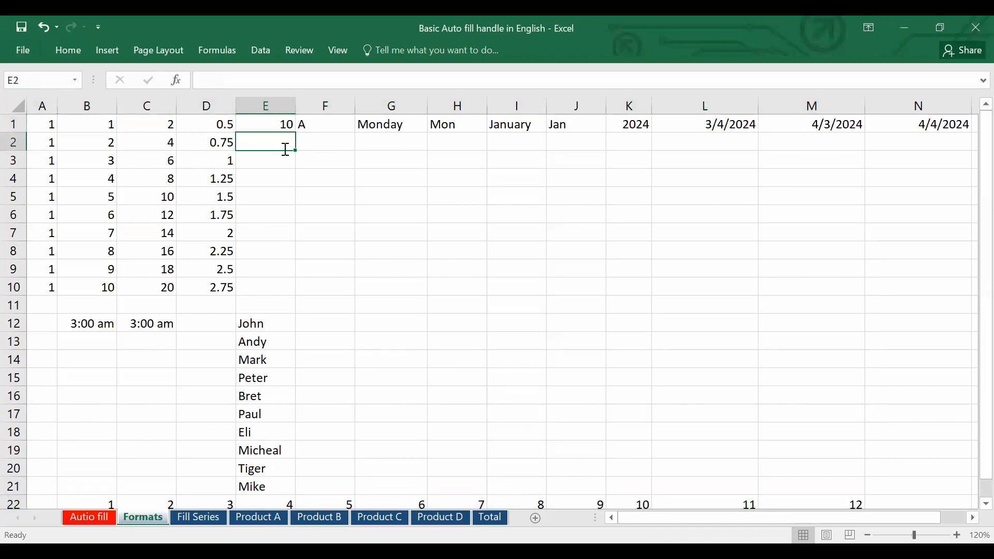
{"action": "type", "text": "7"}
{"action": "left_click", "coordinate": [325, 153]}
{"action": "left_click_drag", "start_coordinate": [275, 124], "coordinate": [283, 141]}
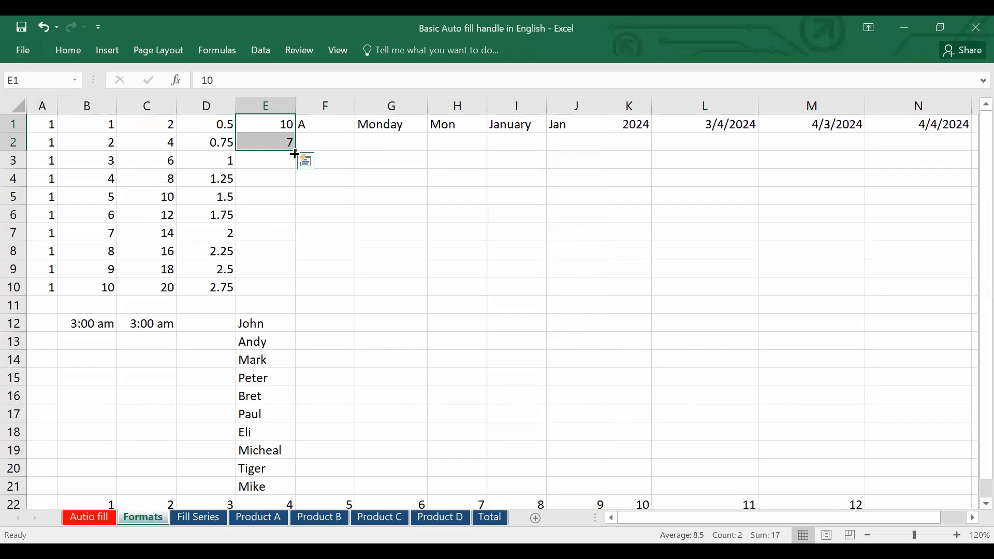
{"action": "left_click_drag", "start_coordinate": [295, 154], "coordinate": [295, 154]}
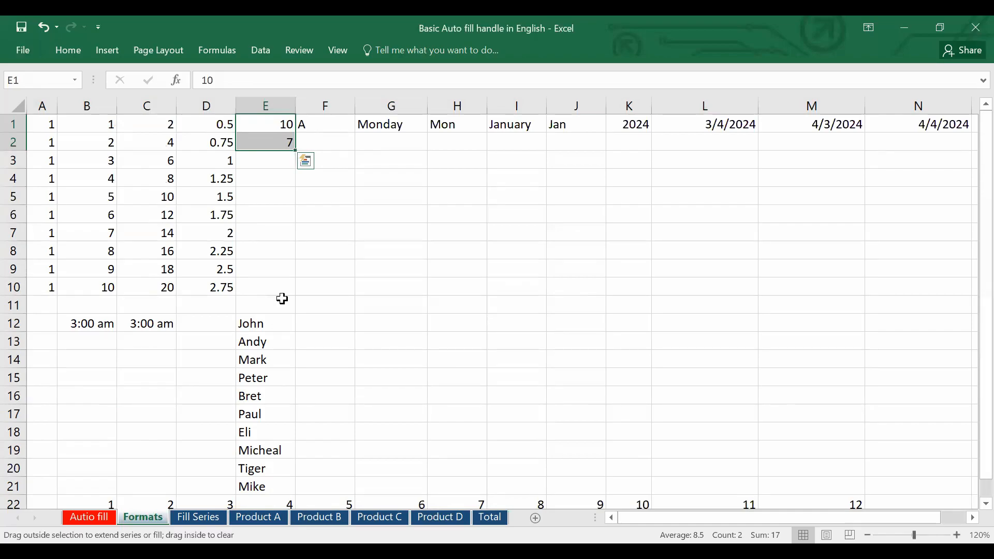
{"action": "left_click_drag", "start_coordinate": [282, 299], "coordinate": [284, 295]}
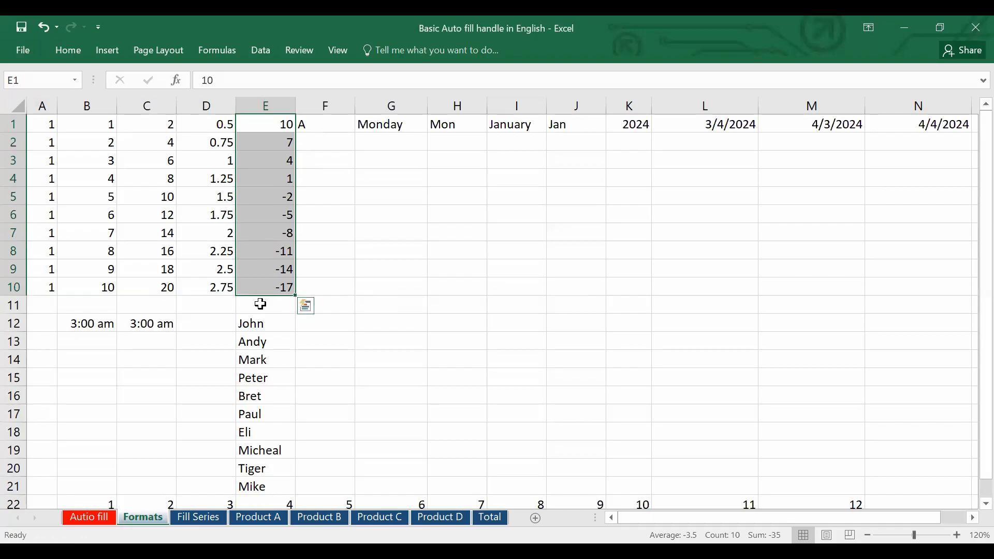
Step: Try auto-filling the single letter A from F1 down through F10, and undo the fill
{"action": "left_click", "coordinate": [306, 128]}
{"action": "left_click", "coordinate": [317, 142]}
{"action": "left_click", "coordinate": [317, 127]}
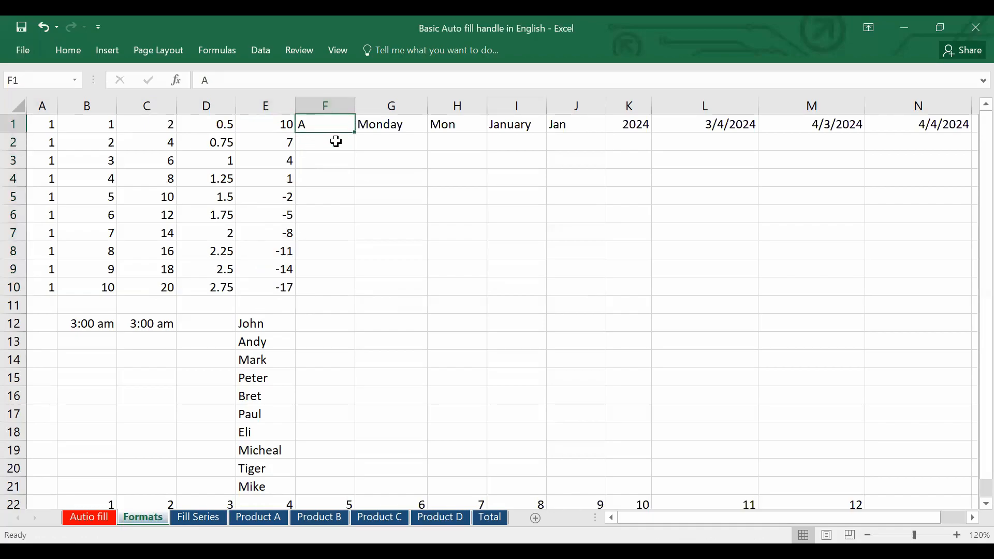
{"action": "left_click_drag", "start_coordinate": [354, 134], "coordinate": [353, 134]}
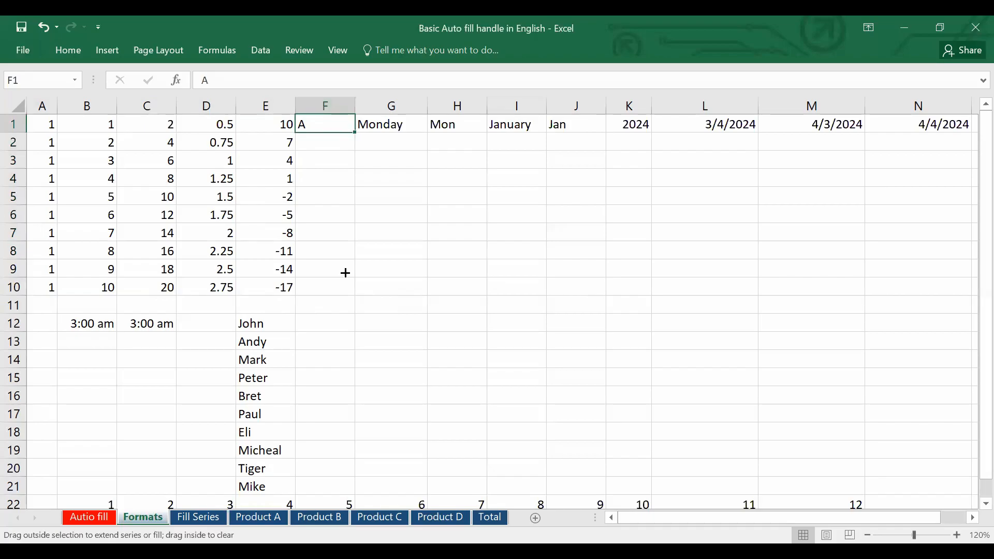
{"action": "left_click_drag", "start_coordinate": [419, 292], "coordinate": [437, 295]}
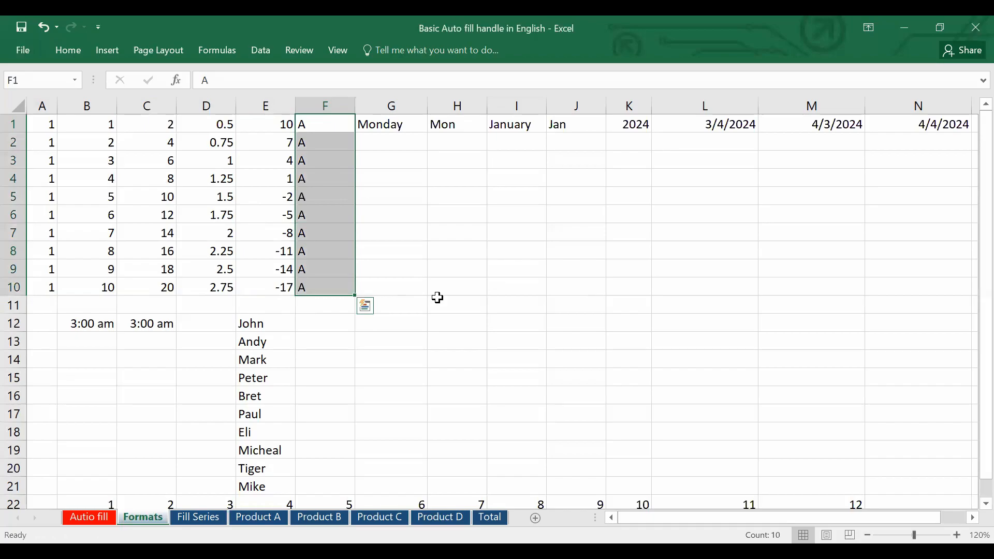
{"action": "key", "text": "ctrl+z"}
Step: Enter B in F2 and auto-fill the letter pattern from F1:F2 down through F10
{"action": "left_click", "coordinate": [326, 146]}
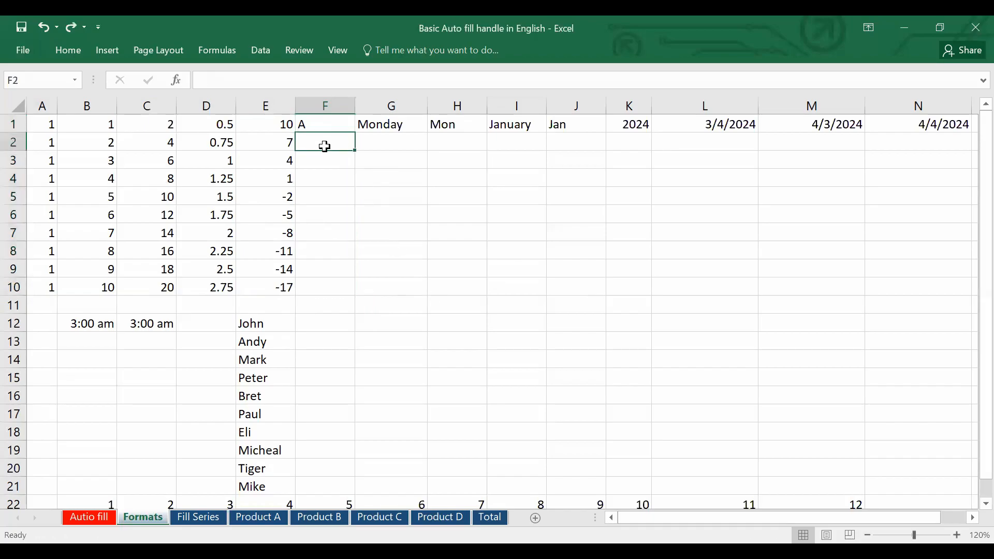
{"action": "type", "text": "B"}
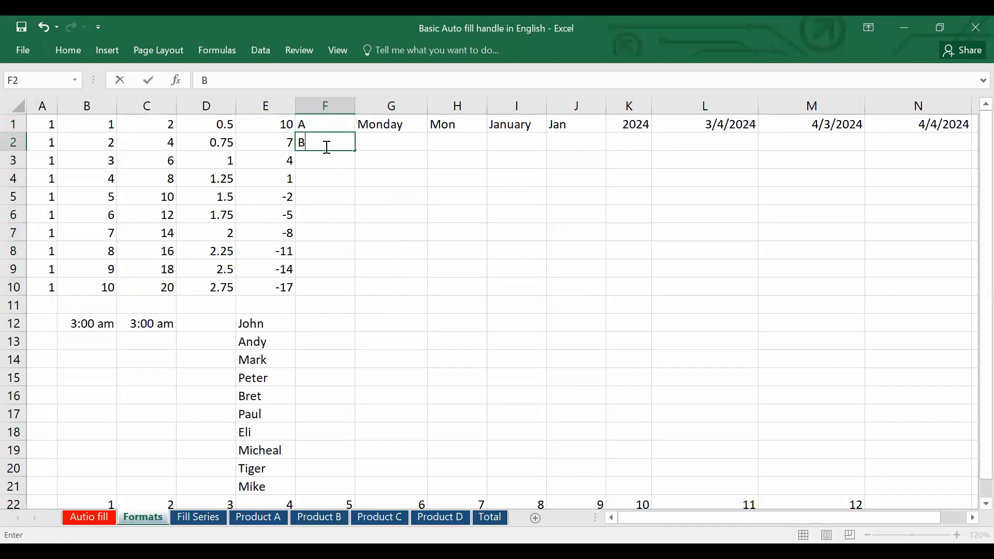
{"action": "left_click", "coordinate": [417, 228]}
{"action": "left_click_drag", "start_coordinate": [336, 125], "coordinate": [333, 142]}
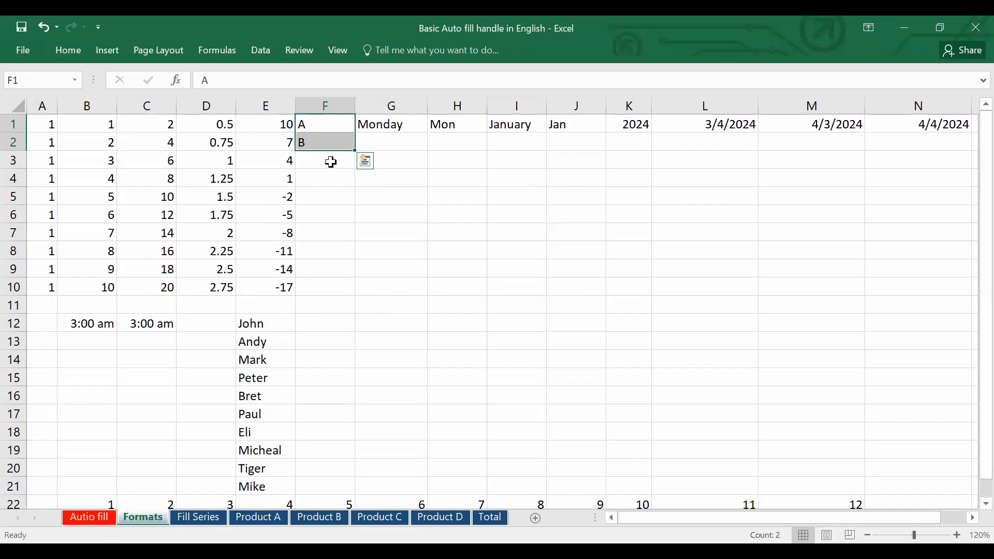
{"action": "left_click", "coordinate": [394, 258]}
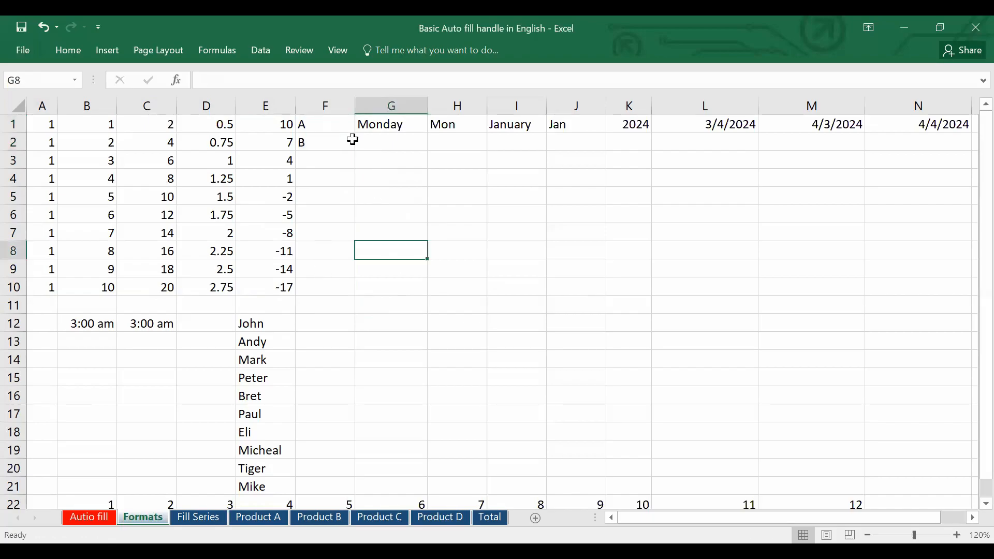
{"action": "left_click_drag", "start_coordinate": [326, 128], "coordinate": [440, 289]}
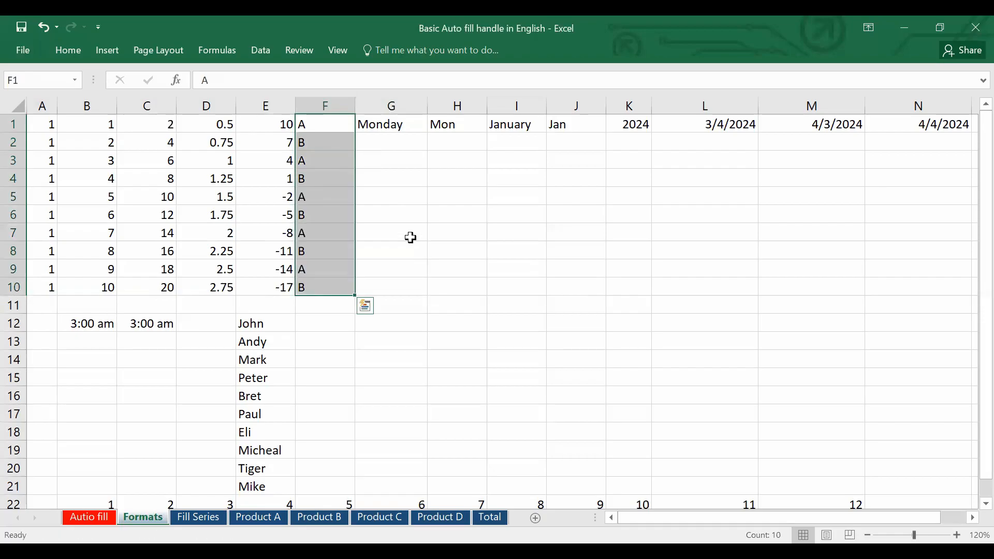
Step: Enter C in F3 and auto-fill the three-letter pattern from F1:F3 down through F10
{"action": "left_click_drag", "start_coordinate": [325, 120], "coordinate": [323, 143]}
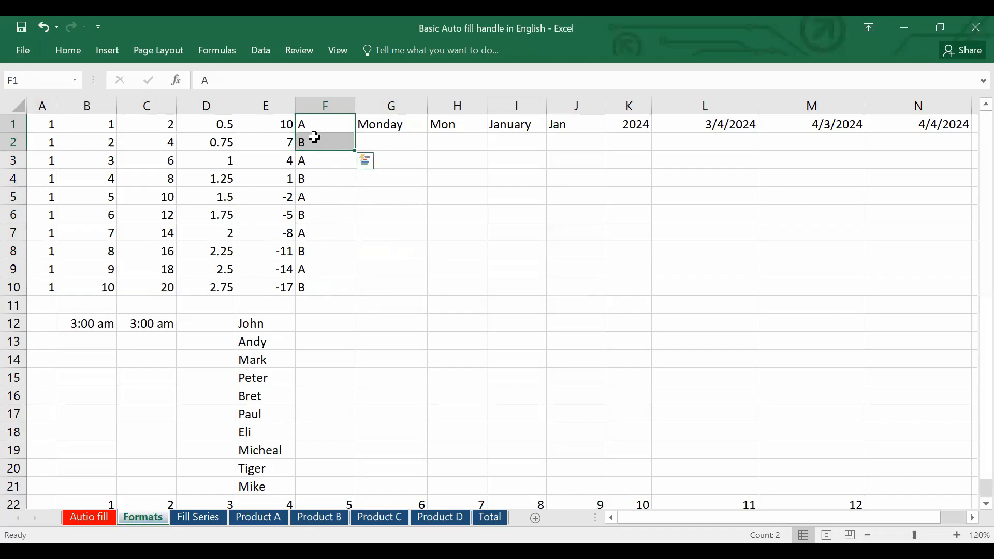
{"action": "left_click", "coordinate": [315, 156]}
{"action": "type", "text": "C"}
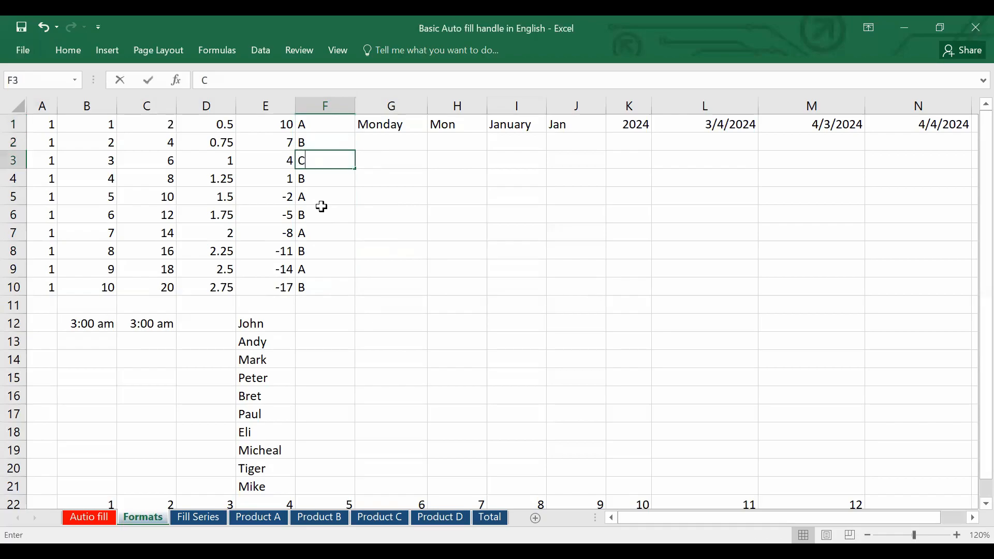
{"action": "left_click", "coordinate": [393, 208]}
{"action": "left_click_drag", "start_coordinate": [331, 131], "coordinate": [333, 163]}
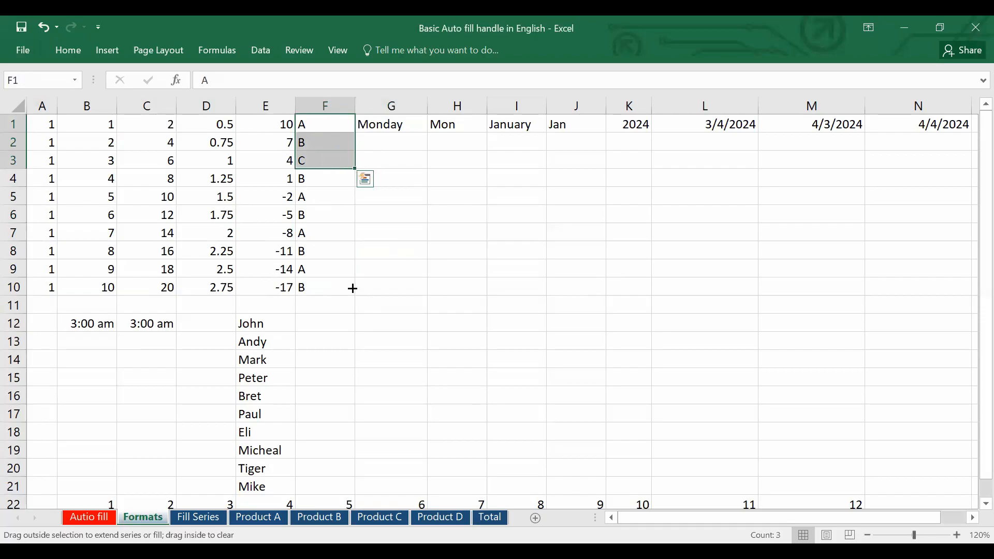
{"action": "left_click_drag", "start_coordinate": [353, 289], "coordinate": [353, 289]}
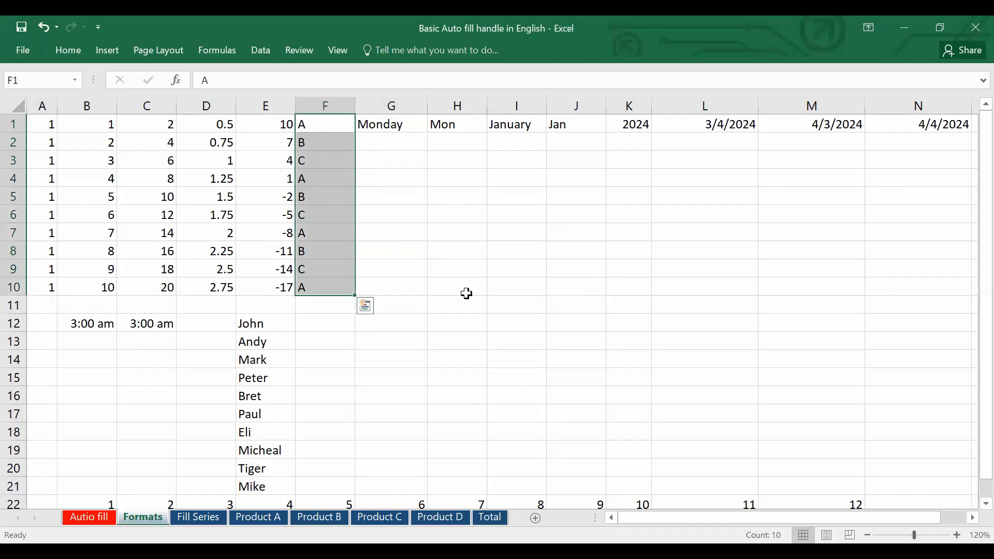
Step: Auto-fill the weekday names from Monday in G1 and Mon in H1 down through row 10
{"action": "left_click", "coordinate": [391, 124]}
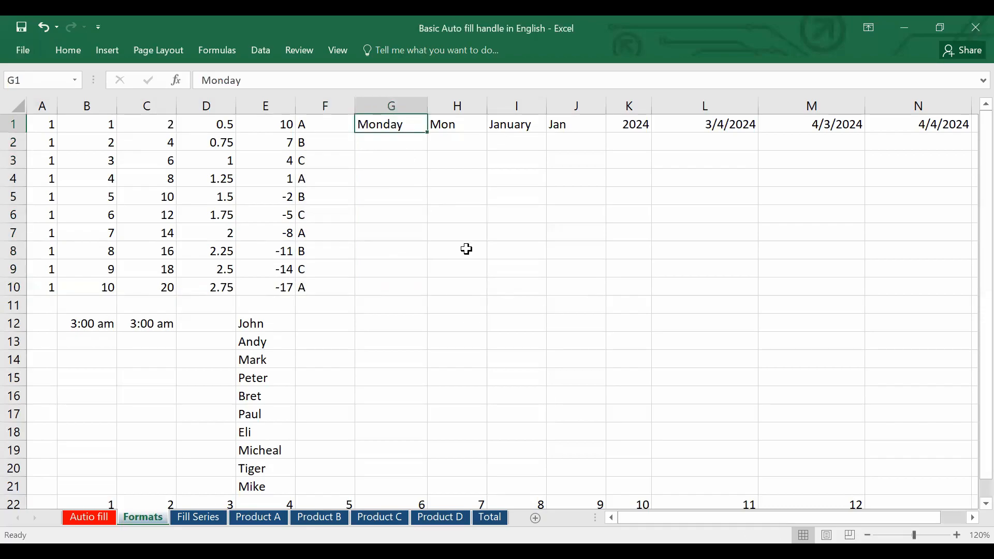
{"action": "left_click", "coordinate": [90, 517]}
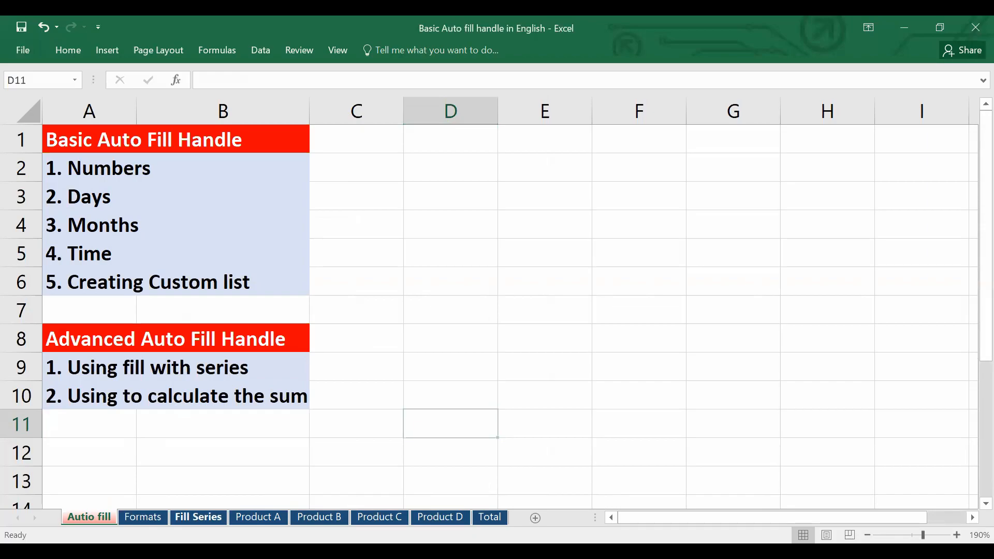
{"action": "left_click", "coordinate": [199, 517]}
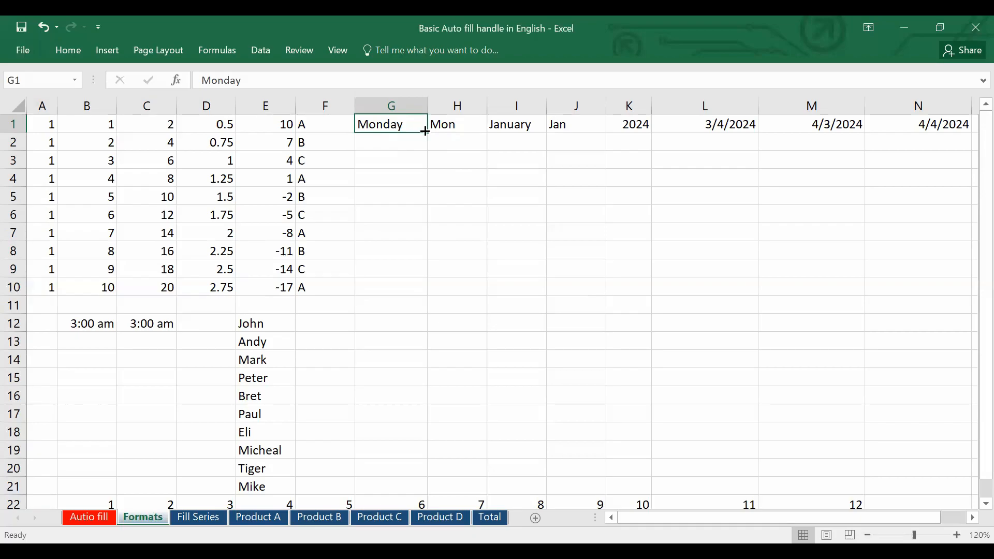
{"action": "left_click_drag", "start_coordinate": [426, 132], "coordinate": [425, 132]}
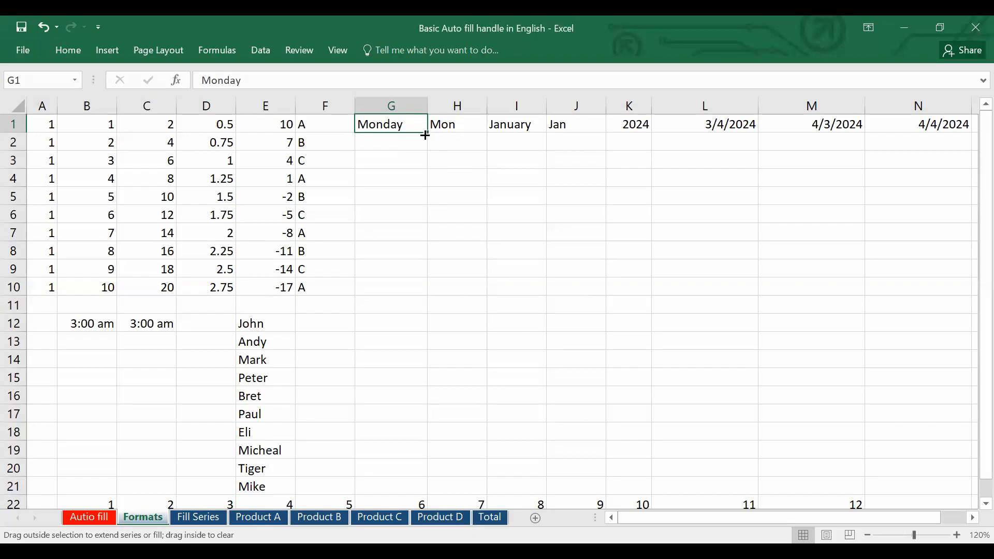
{"action": "left_click_drag", "start_coordinate": [415, 265], "coordinate": [508, 293]}
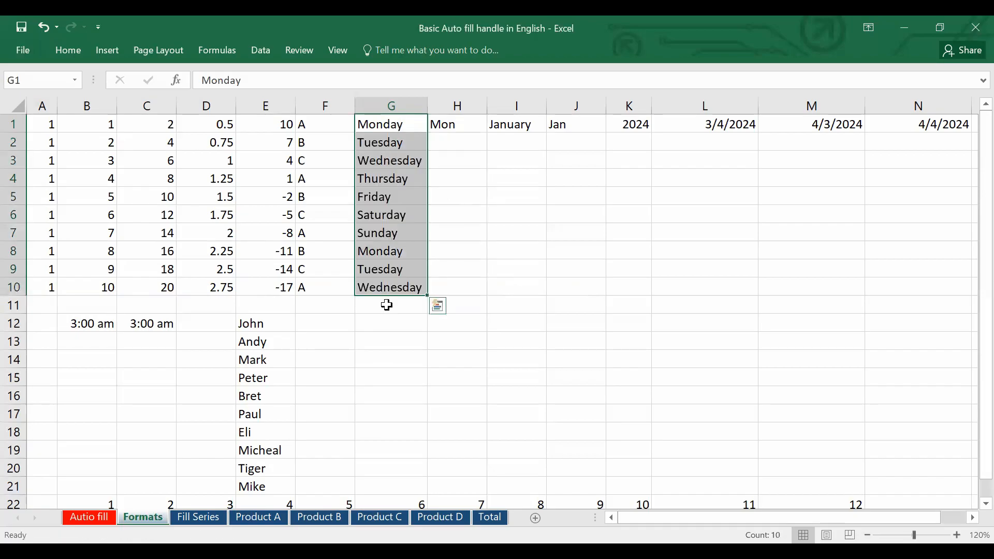
{"action": "left_click", "coordinate": [390, 125]}
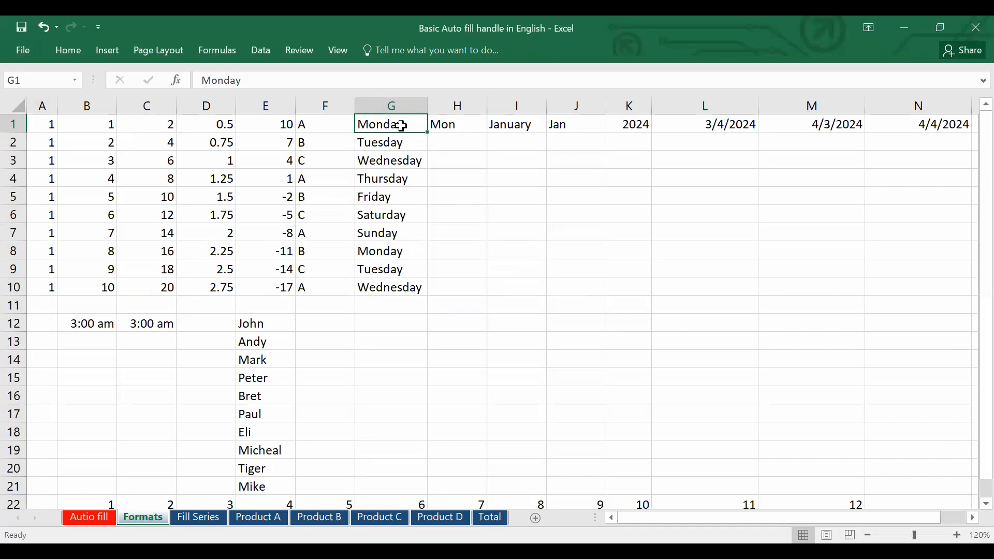
{"action": "left_click", "coordinate": [440, 126]}
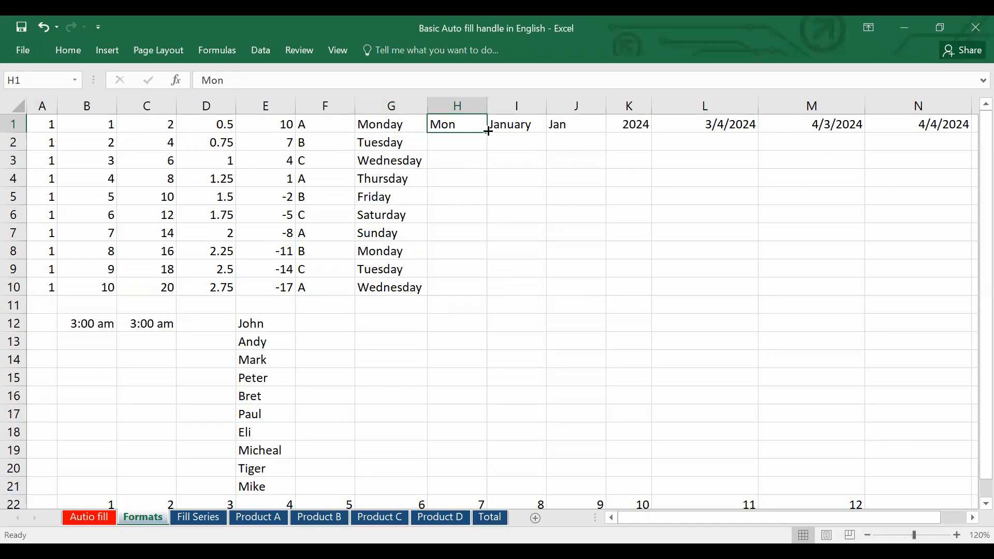
{"action": "left_click_drag", "start_coordinate": [488, 131], "coordinate": [485, 292]}
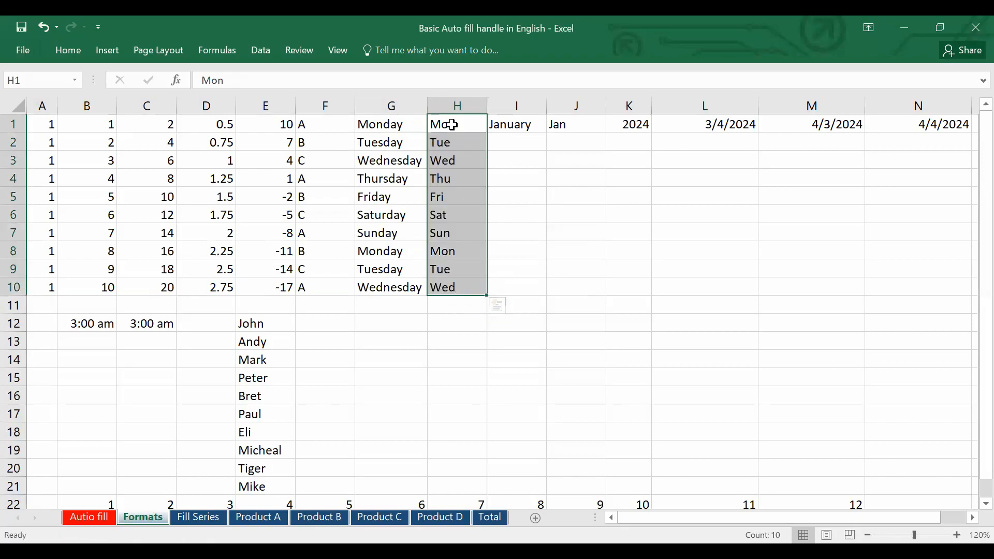
Step: Auto-fill the month names from January in I1 and Jan in J1 down through row 10
{"action": "left_click", "coordinate": [542, 132]}
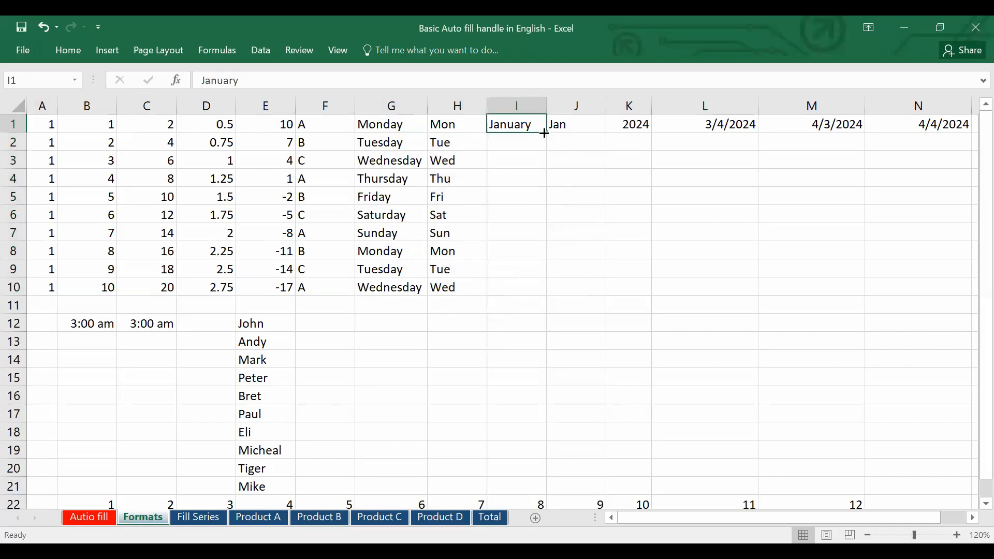
{"action": "left_click_drag", "start_coordinate": [544, 134], "coordinate": [542, 295]}
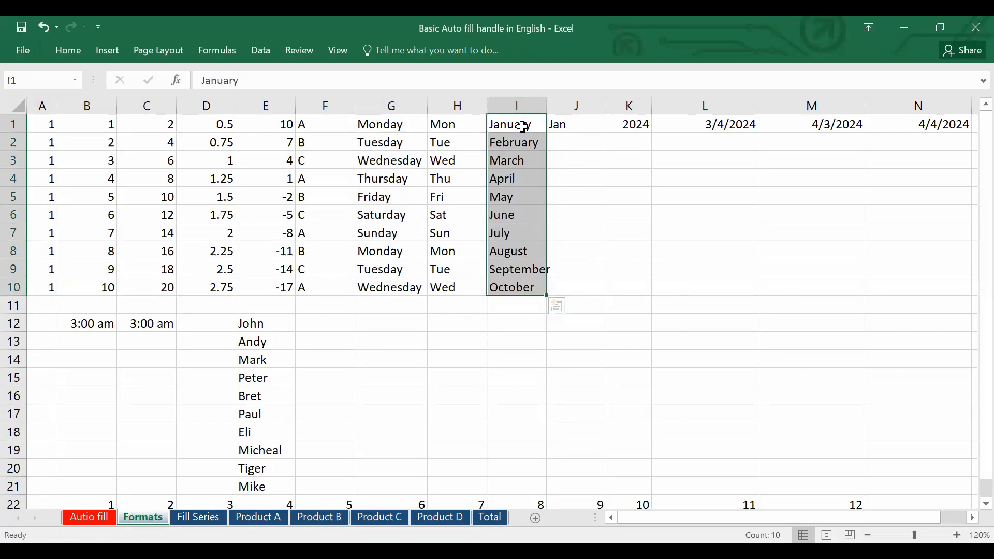
{"action": "left_click", "coordinate": [563, 128]}
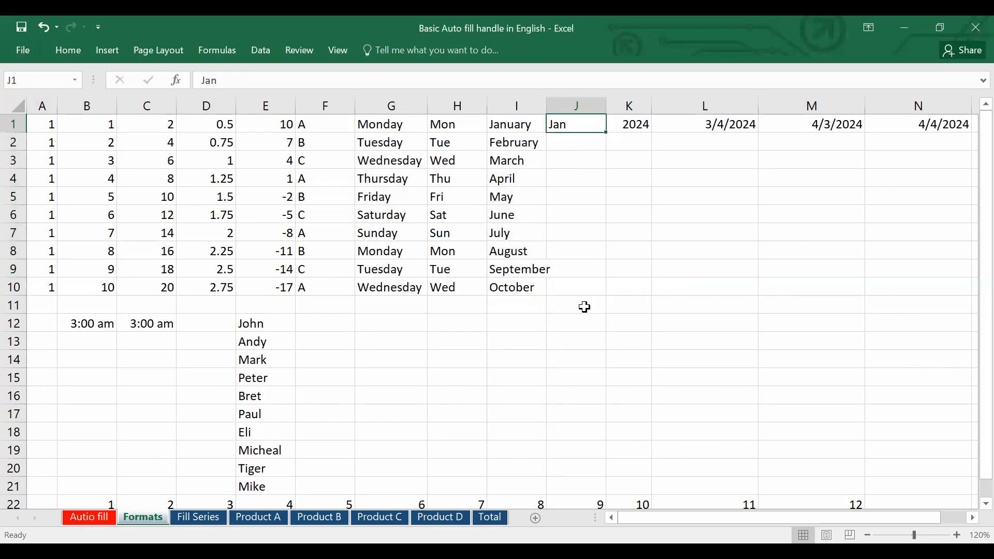
{"action": "left_click_drag", "start_coordinate": [606, 133], "coordinate": [607, 291]}
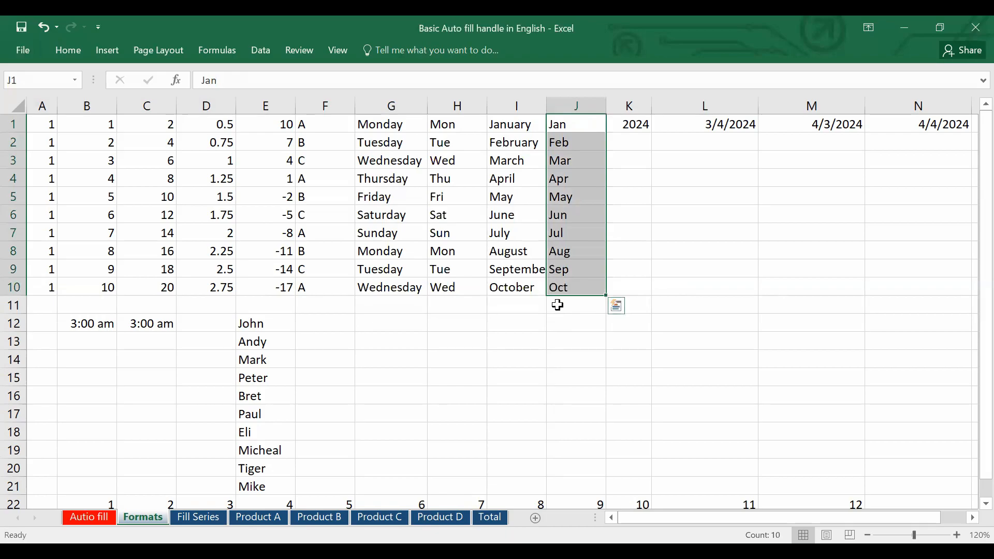
Step: Try auto-filling the single year 2024 from K1 down through K10, and clear K2:K10
{"action": "left_click", "coordinate": [632, 124]}
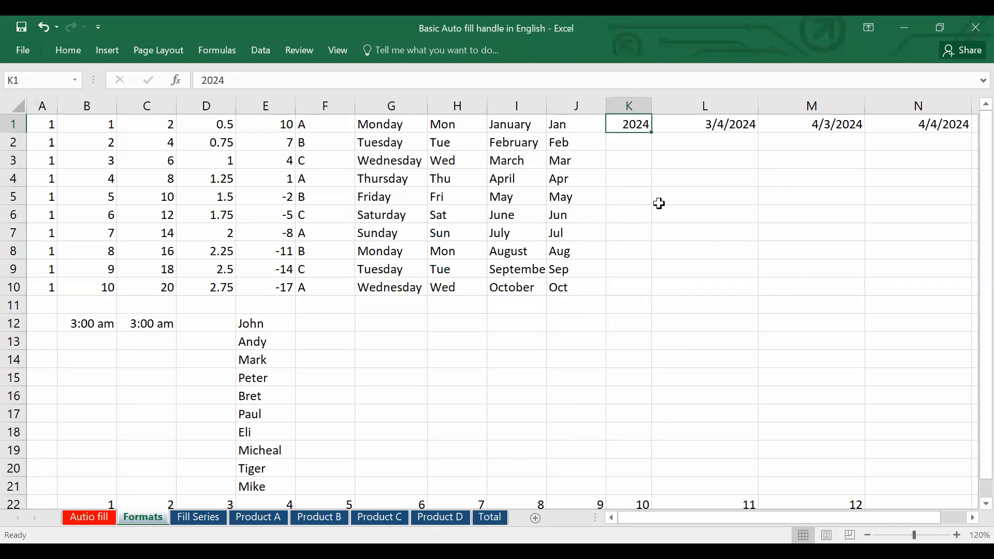
{"action": "left_click_drag", "start_coordinate": [652, 133], "coordinate": [651, 144]}
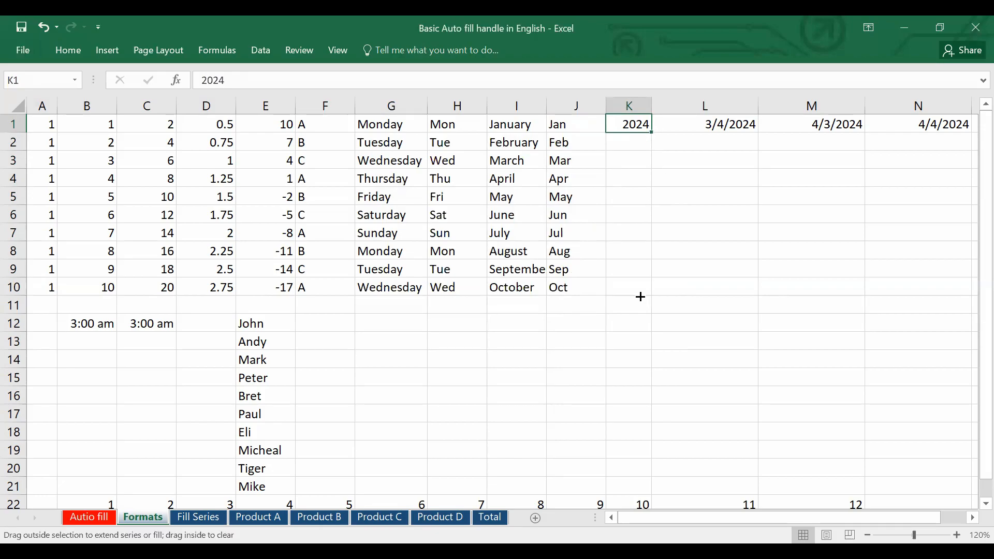
{"action": "left_click_drag", "start_coordinate": [640, 296], "coordinate": [640, 294]}
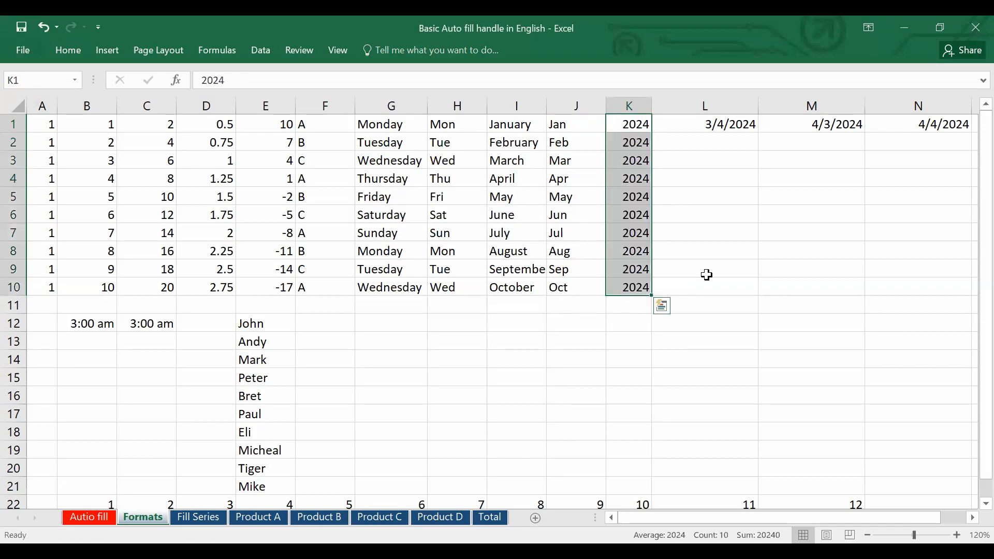
{"action": "left_click", "coordinate": [631, 123]}
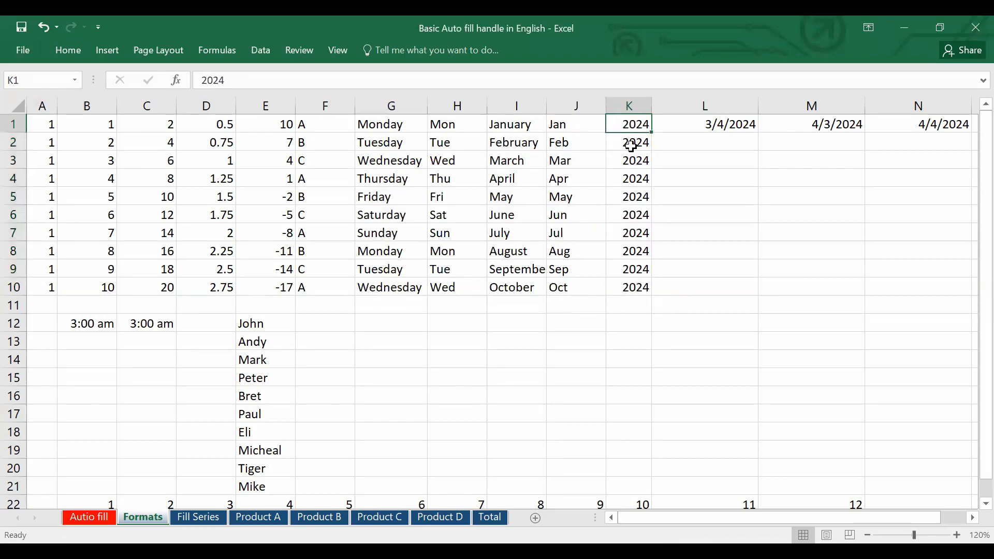
{"action": "left_click_drag", "start_coordinate": [651, 132], "coordinate": [646, 288]}
{"action": "left_click", "coordinate": [678, 211]}
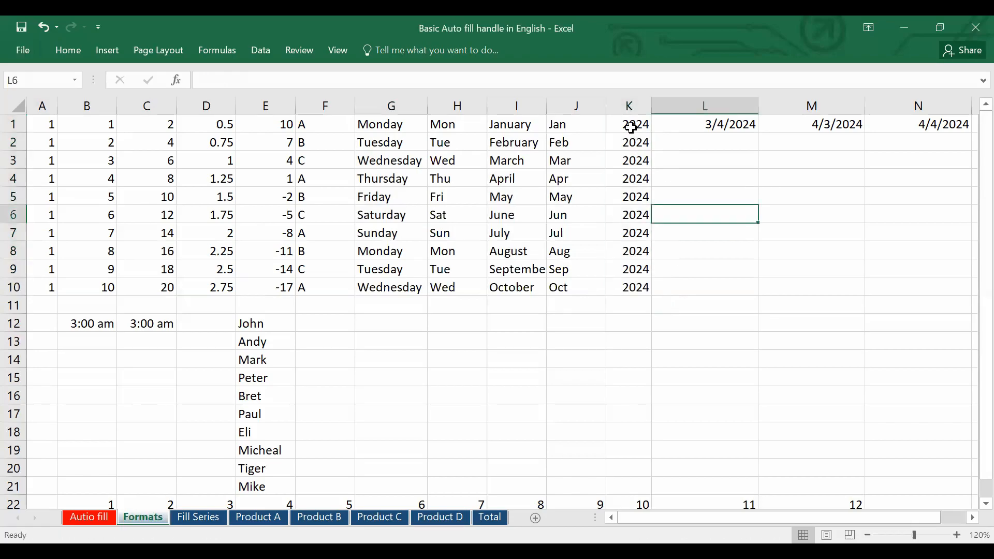
{"action": "left_click_drag", "start_coordinate": [632, 145], "coordinate": [627, 300]}
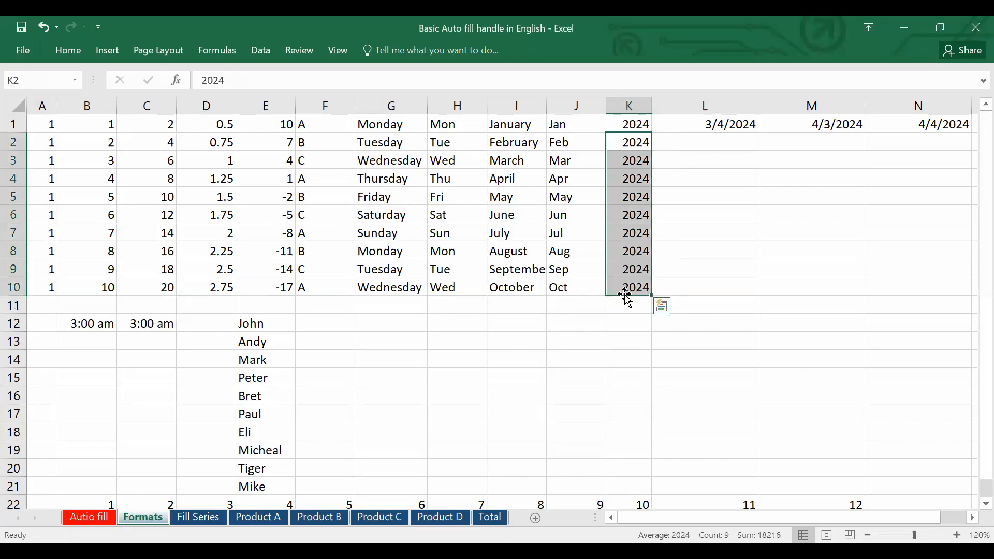
{"action": "key", "text": "Delete"}
Step: Enter 2026 in K2 and auto-fill the year series from K1:K2 down through K10
{"action": "left_click", "coordinate": [621, 139]}
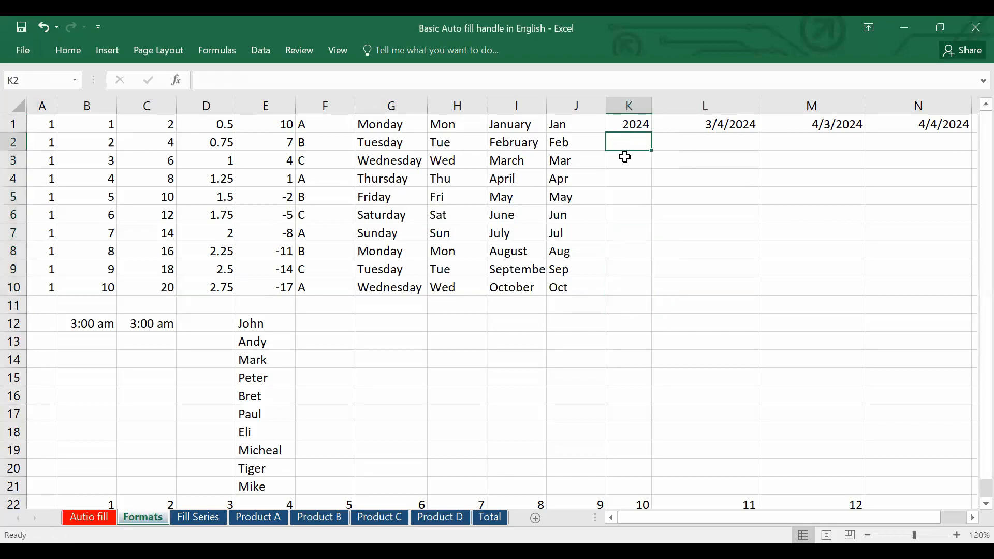
{"action": "type", "text": "20"}
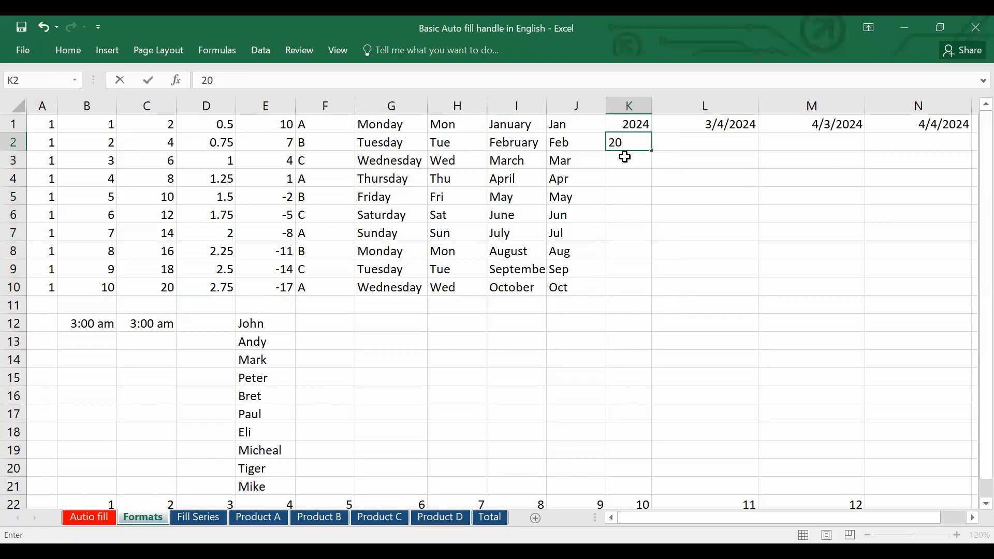
{"action": "type", "text": "26"}
{"action": "left_click", "coordinate": [648, 195]}
{"action": "left_click", "coordinate": [639, 124]}
{"action": "left_click_drag", "start_coordinate": [639, 145], "coordinate": [716, 300]}
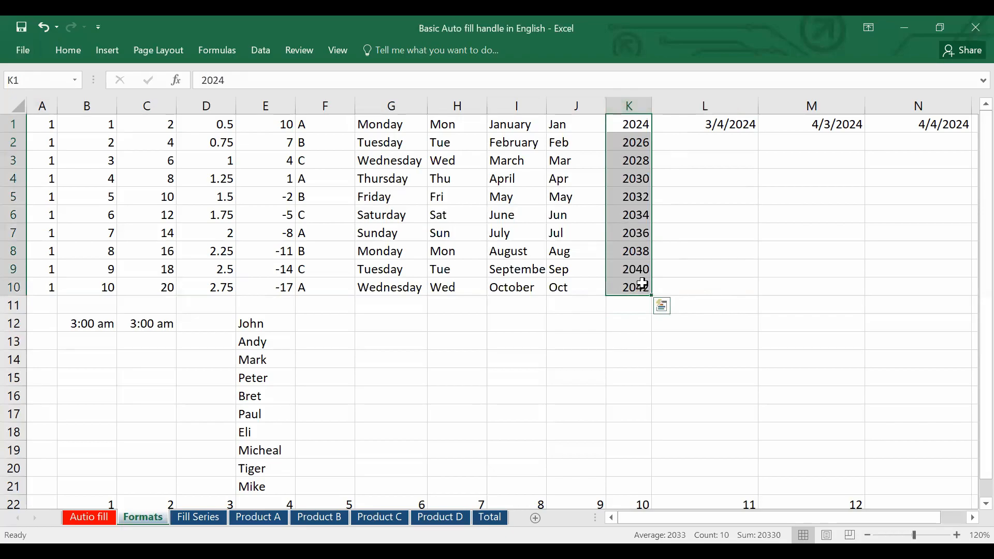
Step: Select the date in L1, and check the list of auto fill topics on the Autio fill sheet
{"action": "left_click", "coordinate": [734, 126]}
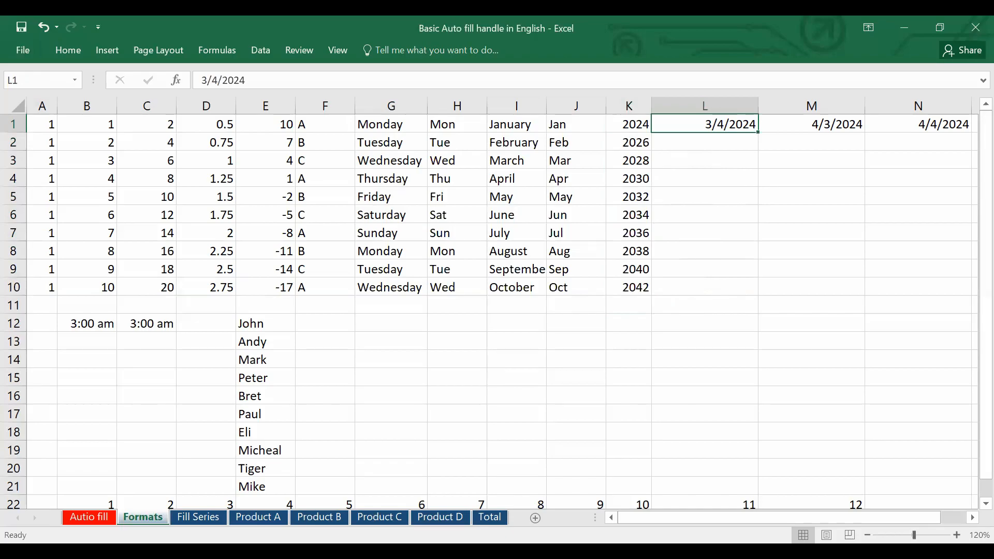
{"action": "left_click", "coordinate": [89, 517]}
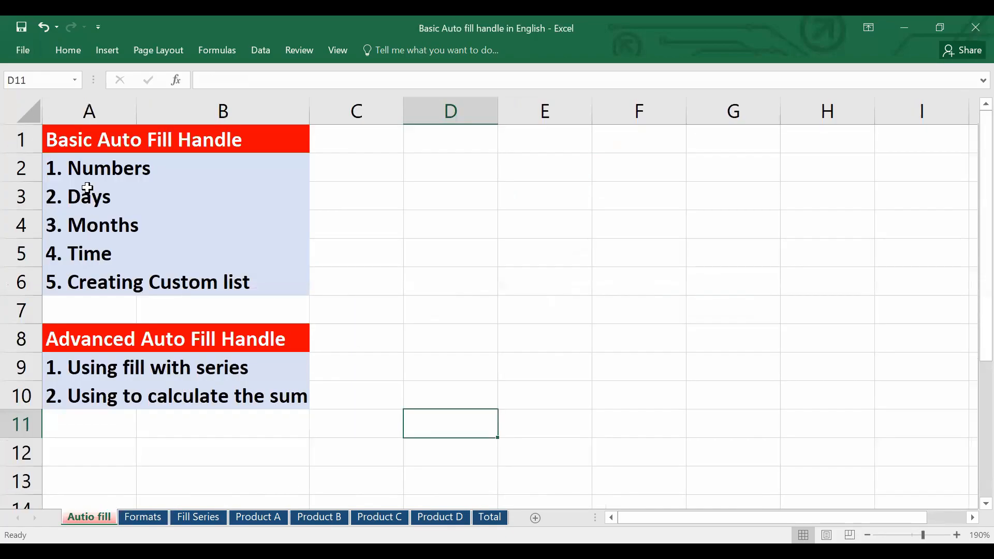
Step: Review the Numbers, Days and Months topics on the Autio fill sheet
{"action": "left_click", "coordinate": [84, 165]}
{"action": "left_click", "coordinate": [95, 200]}
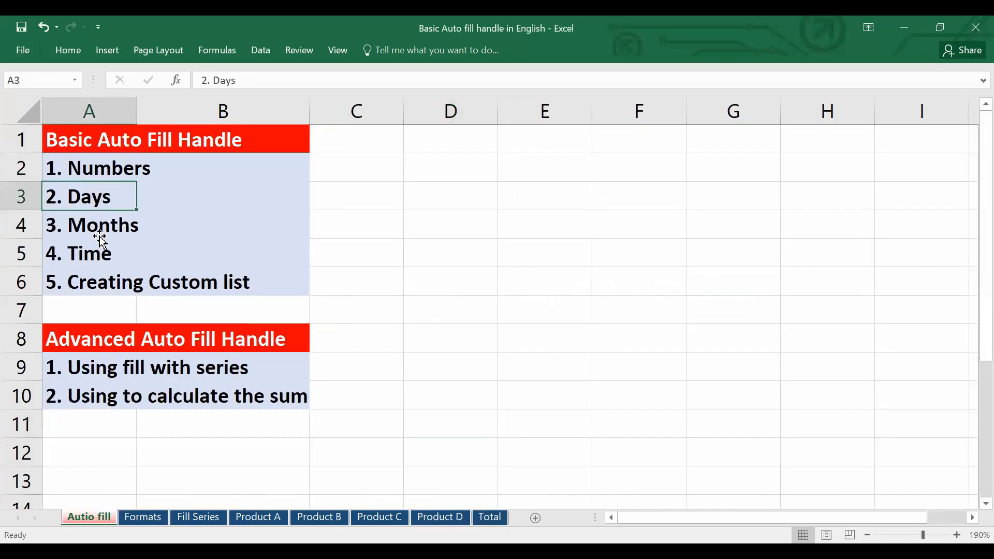
{"action": "left_click", "coordinate": [98, 234]}
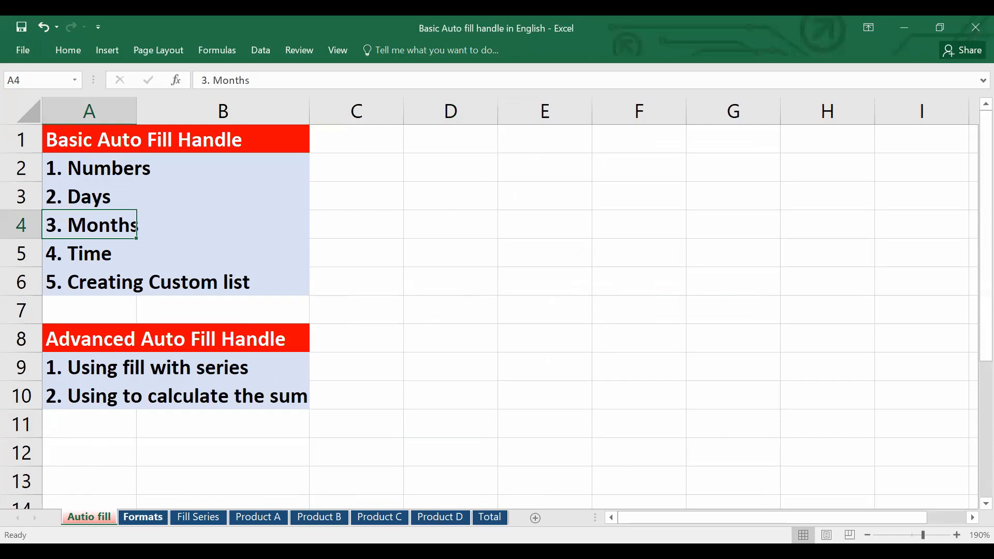
Step: On the Formats sheet, apply the Long Date format to L1 with column L fitted, and auto-fill the dates down through L10
{"action": "left_click", "coordinate": [143, 517]}
{"action": "left_click", "coordinate": [746, 158]}
{"action": "left_click", "coordinate": [727, 124]}
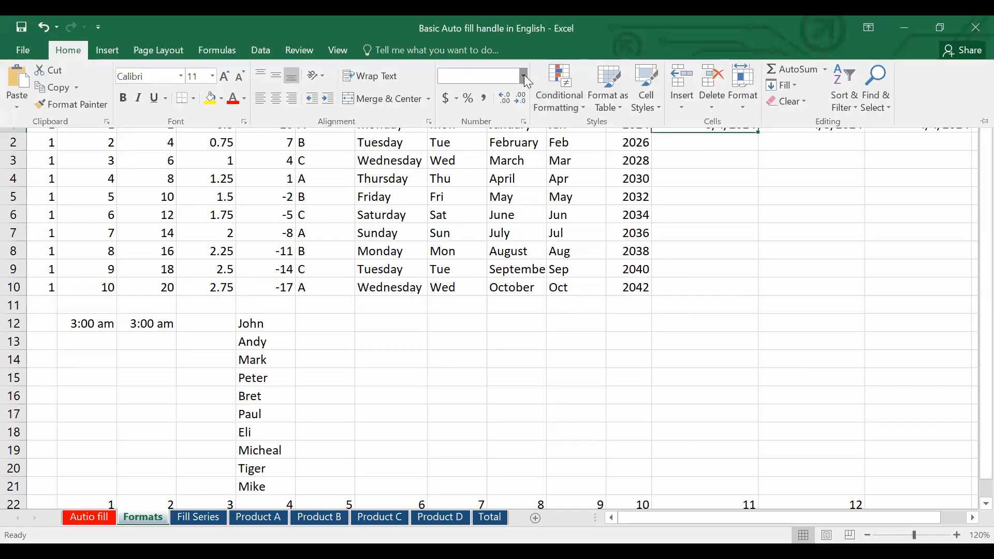
{"action": "left_click", "coordinate": [523, 75]}
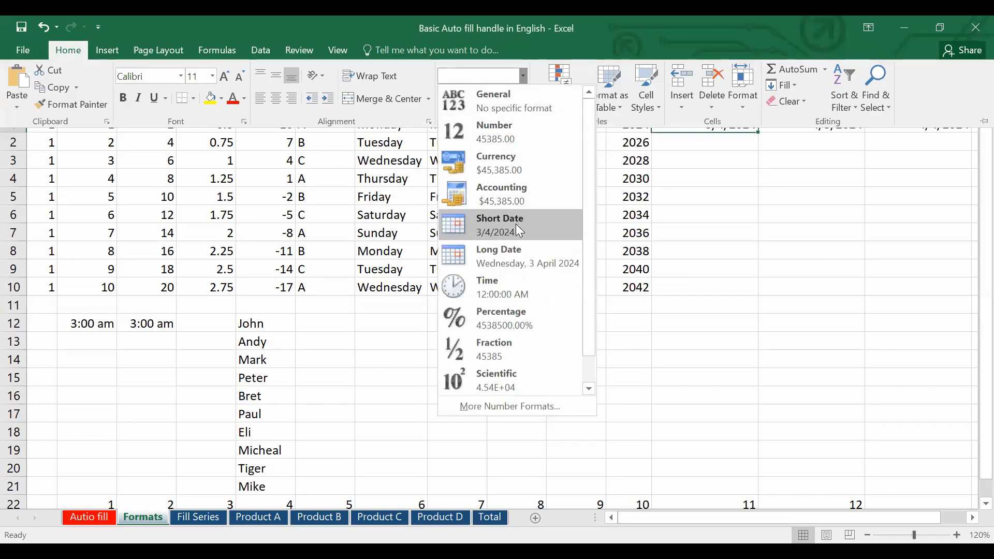
{"action": "left_click", "coordinate": [518, 262]}
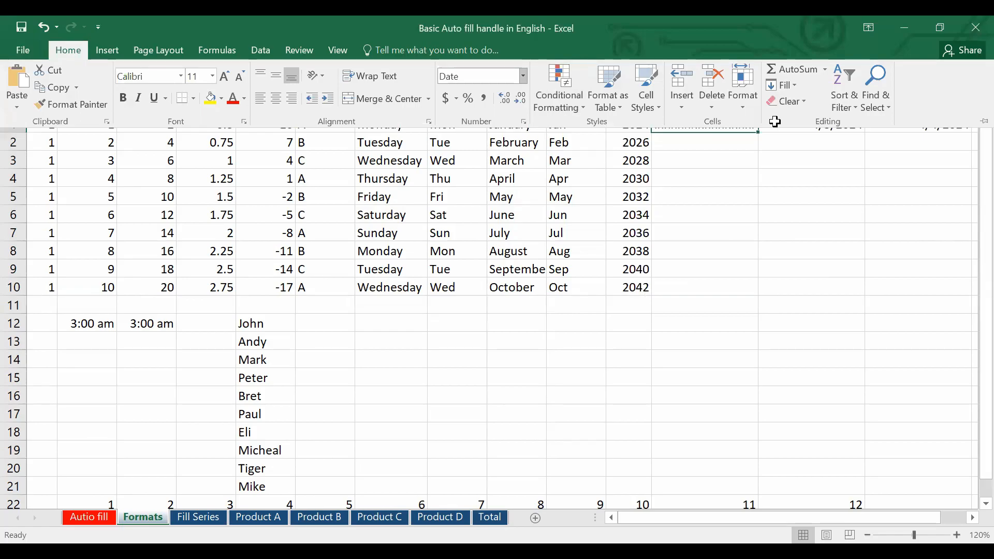
{"action": "double_click", "coordinate": [764, 99]}
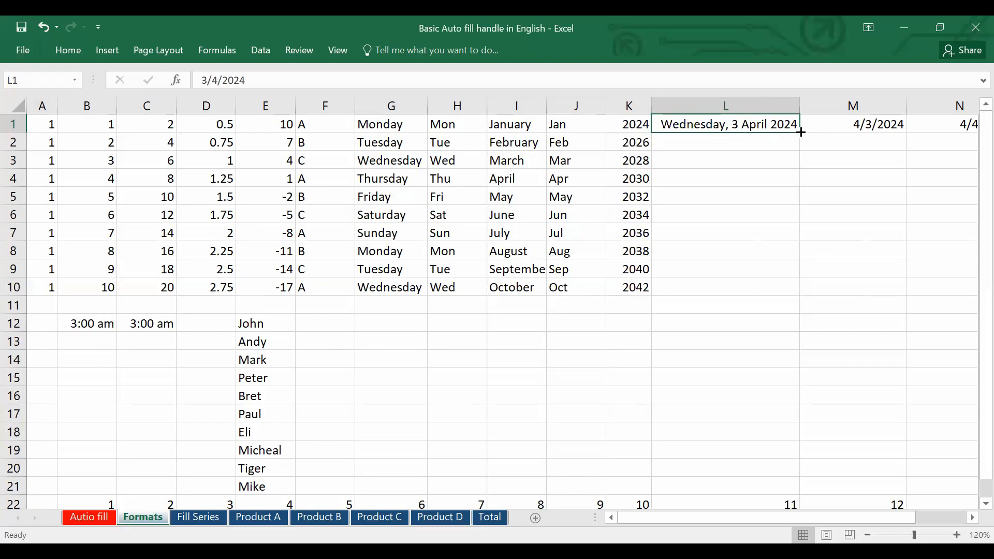
{"action": "left_click_drag", "start_coordinate": [801, 133], "coordinate": [791, 293]}
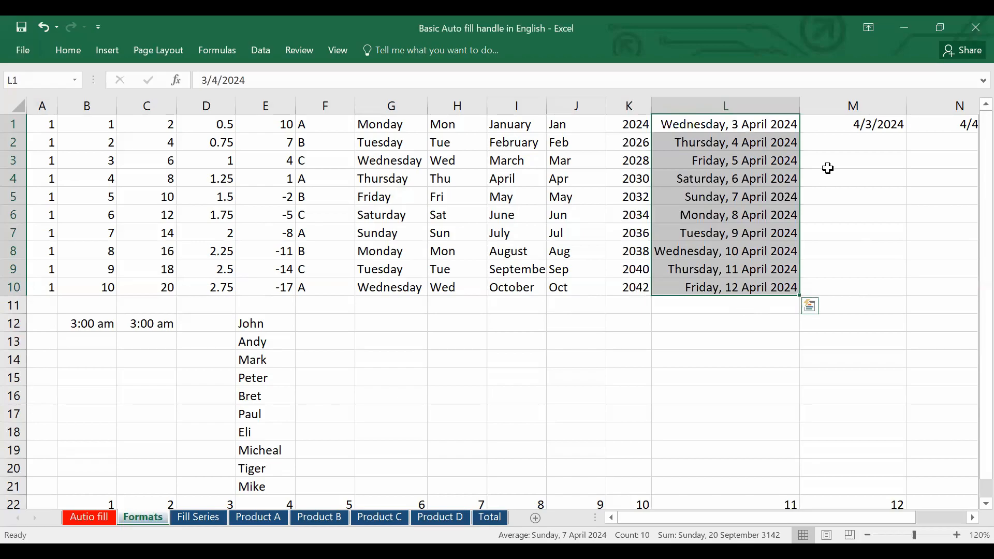
Step: Format the date in M1 as Long Date and auto-fill it down through M10, fitting column M's width to the dates
{"action": "left_click", "coordinate": [845, 126]}
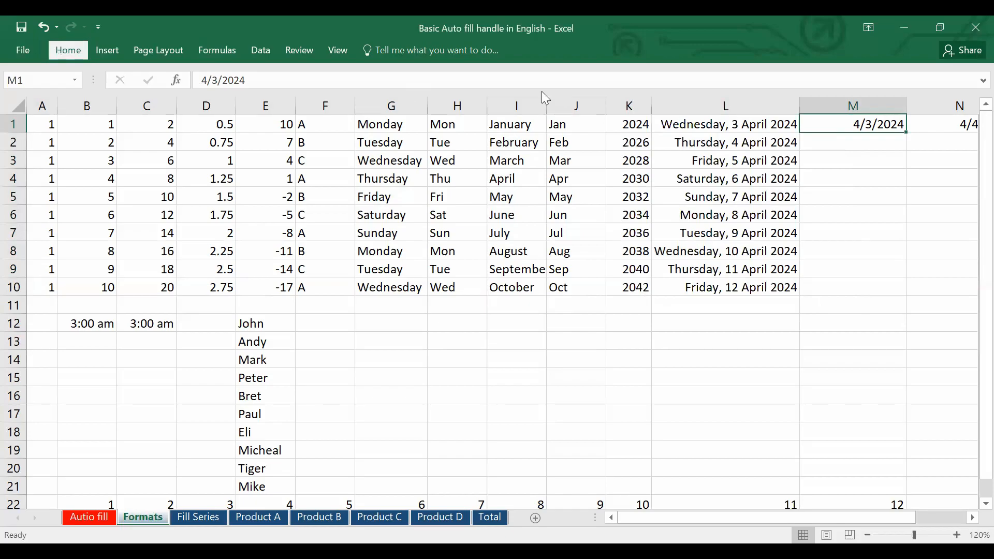
{"action": "left_click", "coordinate": [56, 51]}
{"action": "left_click", "coordinate": [523, 76]}
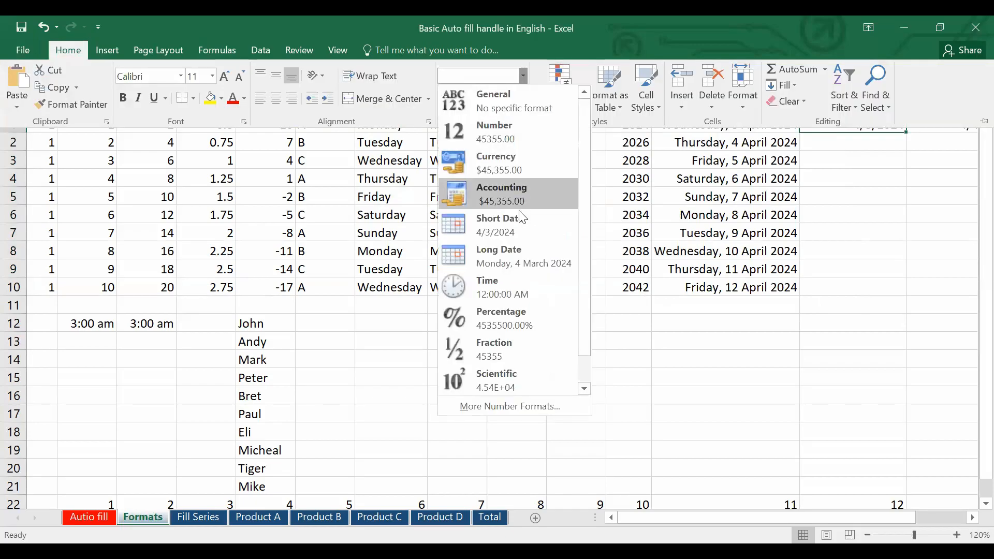
{"action": "left_click", "coordinate": [521, 253]}
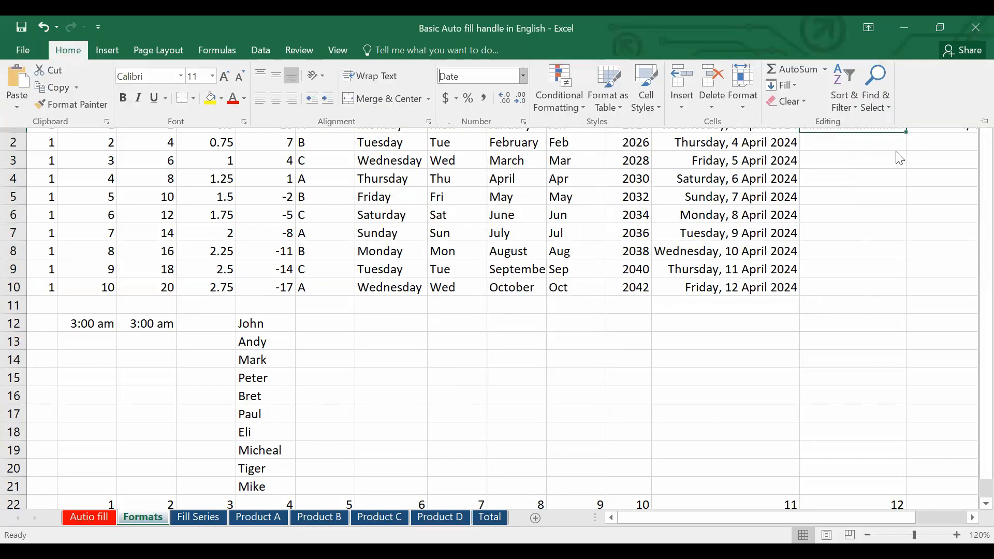
{"action": "double_click", "coordinate": [907, 101]}
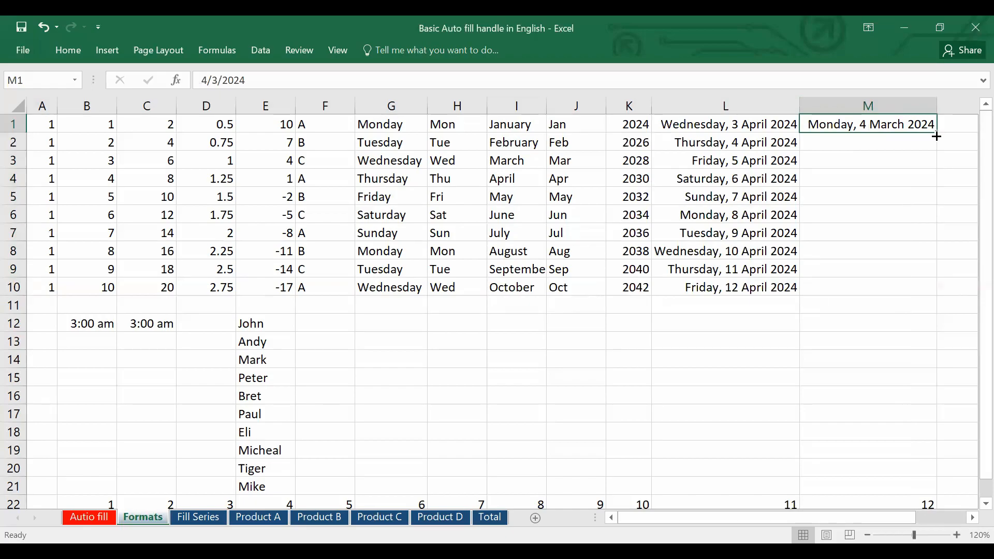
{"action": "left_click_drag", "start_coordinate": [938, 136], "coordinate": [930, 289]}
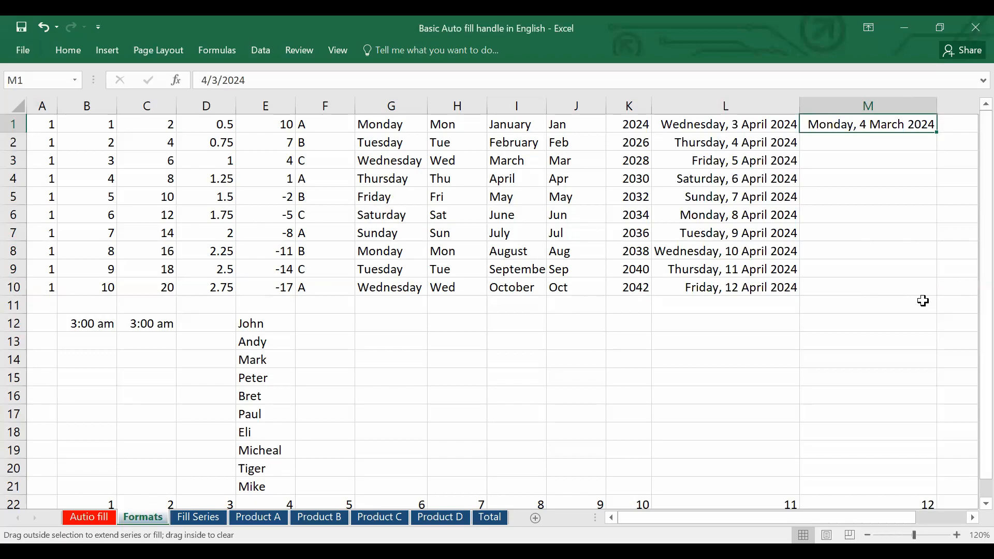
{"action": "double_click", "coordinate": [938, 98]}
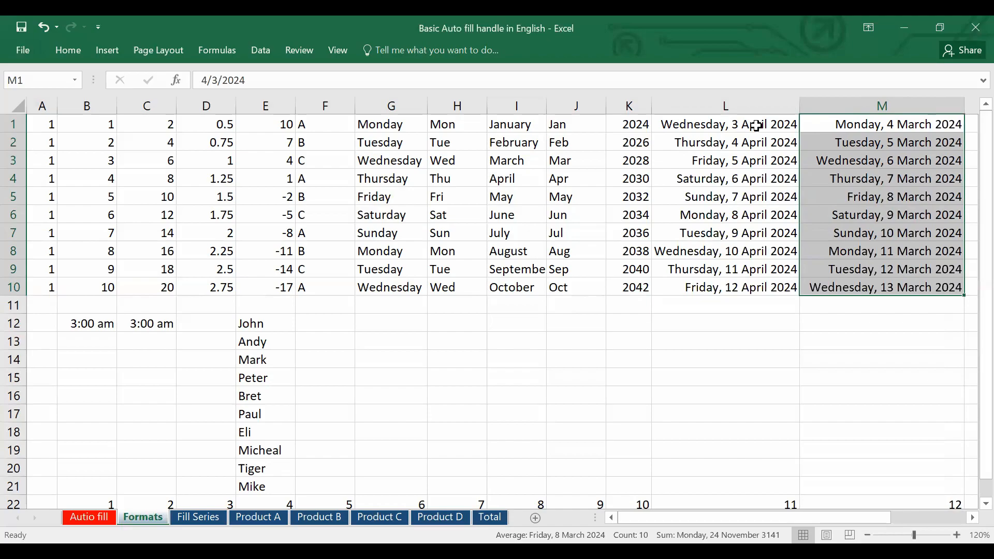
Step: Auto-fill the date in N1 down through N10
{"action": "left_click", "coordinate": [877, 123]}
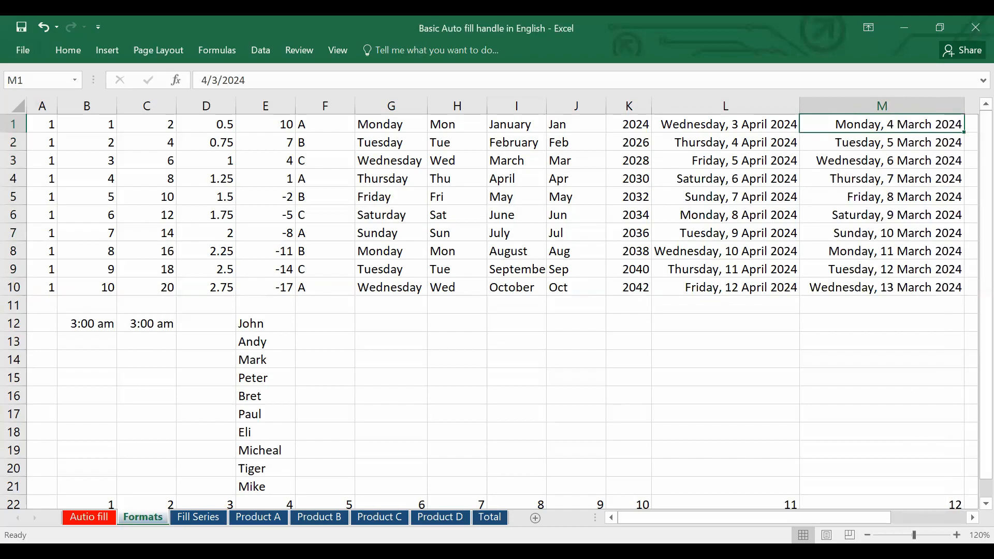
{"action": "left_click_drag", "start_coordinate": [870, 517], "coordinate": [938, 518]}
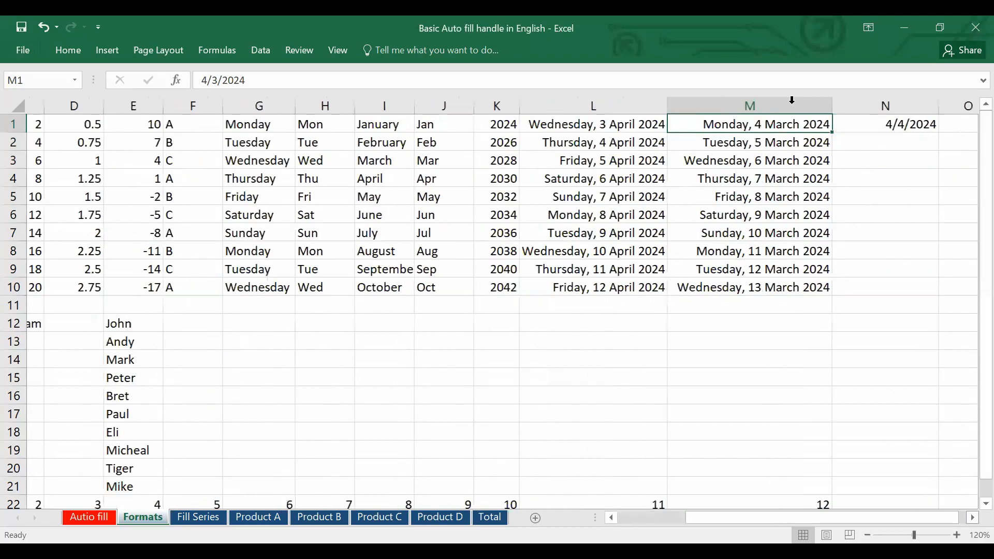
{"action": "scroll", "coordinate": [798, 114], "scroll_direction": "right", "scroll_amount": 1}
{"action": "left_click", "coordinate": [804, 126]}
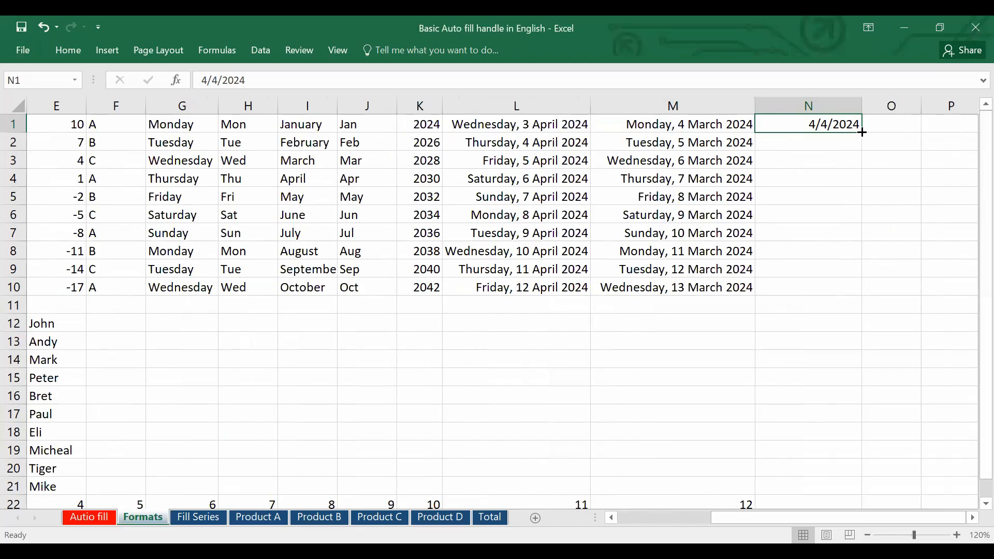
{"action": "left_click_drag", "start_coordinate": [863, 132], "coordinate": [859, 291]}
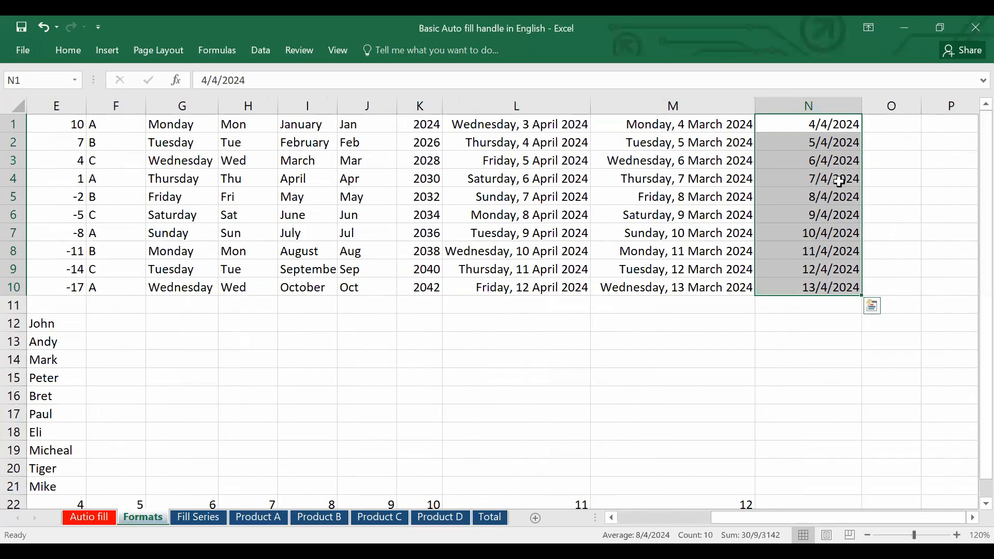
Step: Change the date in N2 to 5/4/2025 and auto-fill the series from N1:N2 down through N10
{"action": "left_click", "coordinate": [835, 141]}
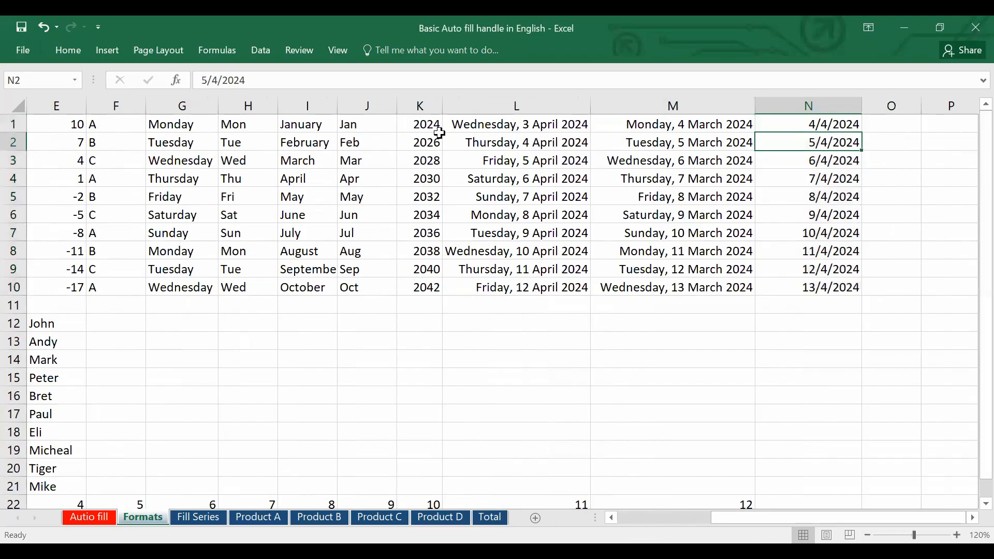
{"action": "left_click", "coordinate": [241, 80]}
{"action": "key", "text": "BackSpace"}
{"action": "type", "text": "5"}
{"action": "key", "text": "Return"}
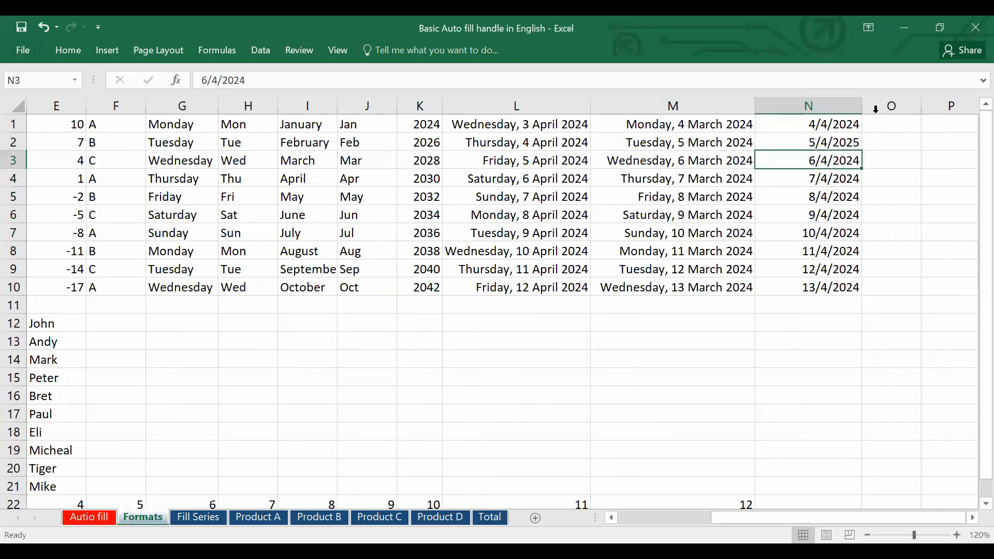
{"action": "left_click_drag", "start_coordinate": [851, 127], "coordinate": [850, 290]}
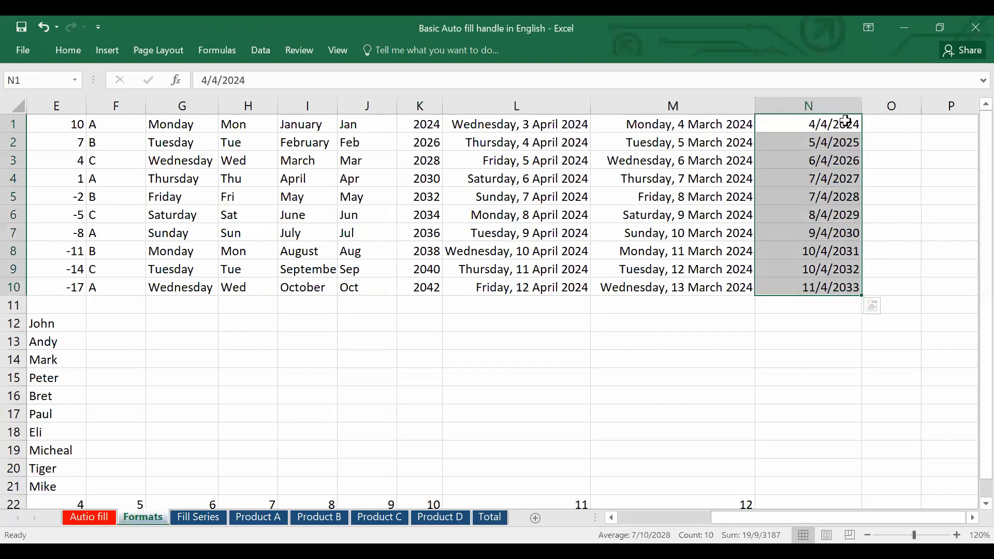
Step: Format the dates in N1:N10 as Long Date and fit column N's width to them
{"action": "left_click", "coordinate": [57, 55]}
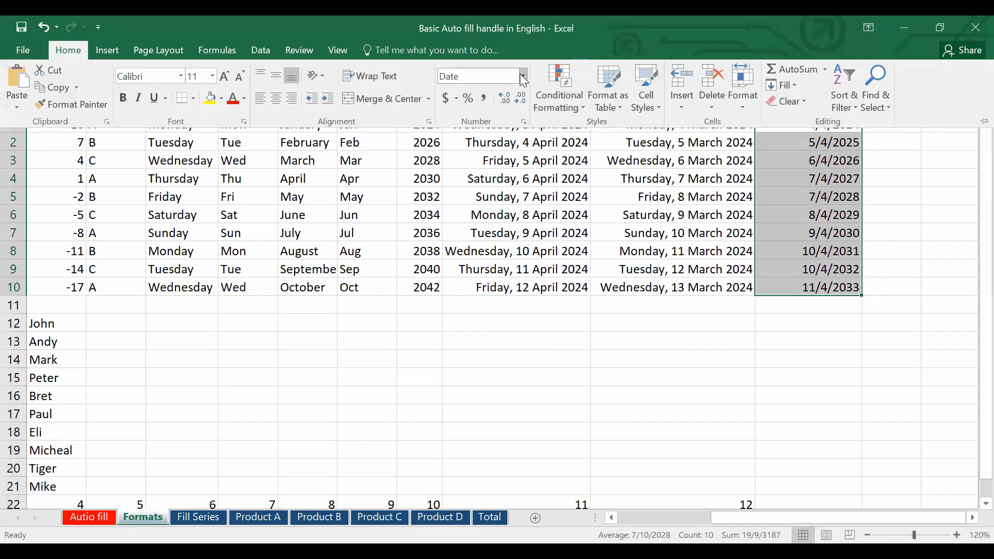
{"action": "left_click", "coordinate": [523, 76]}
{"action": "left_click", "coordinate": [508, 258]}
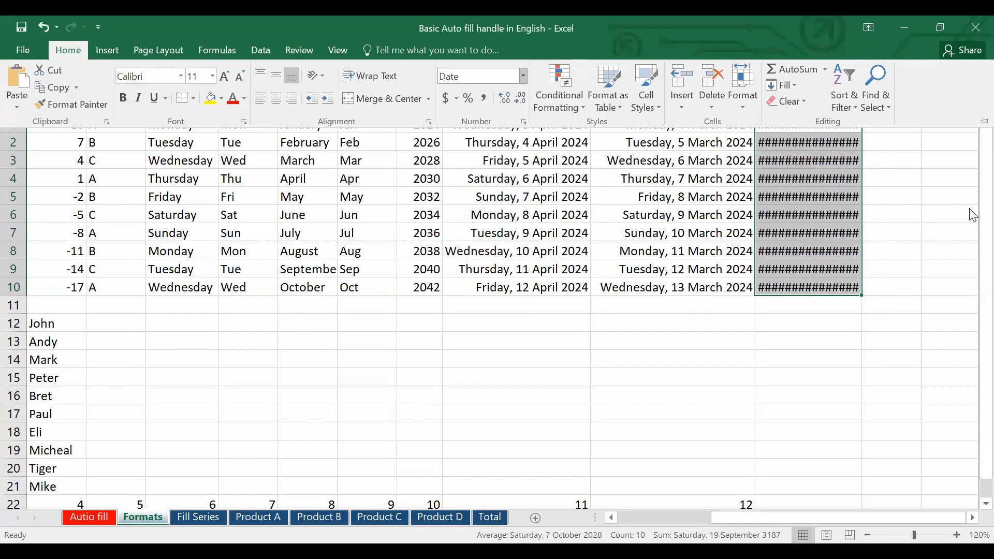
{"action": "key", "text": "Escape"}
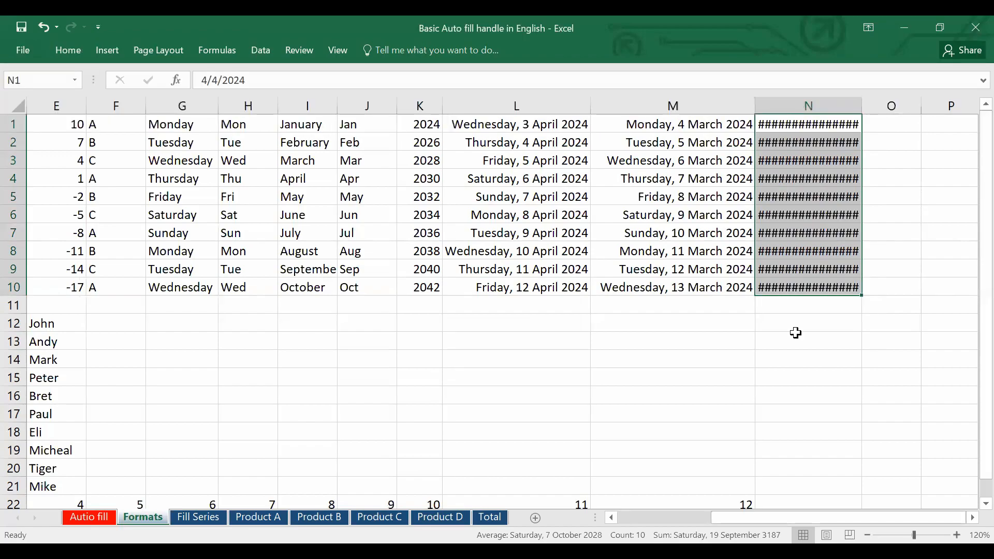
{"action": "double_click", "coordinate": [862, 105]}
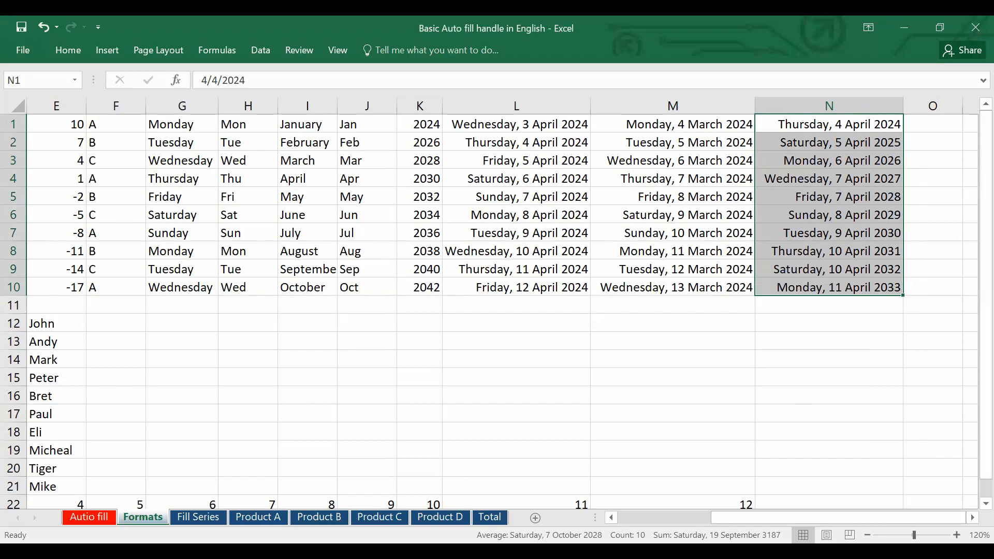
Step: Check the Time topic on the Autio fill sheet, and examine the time in B12 on the Formats sheet
{"action": "left_click_drag", "start_coordinate": [838, 518], "coordinate": [745, 517]}
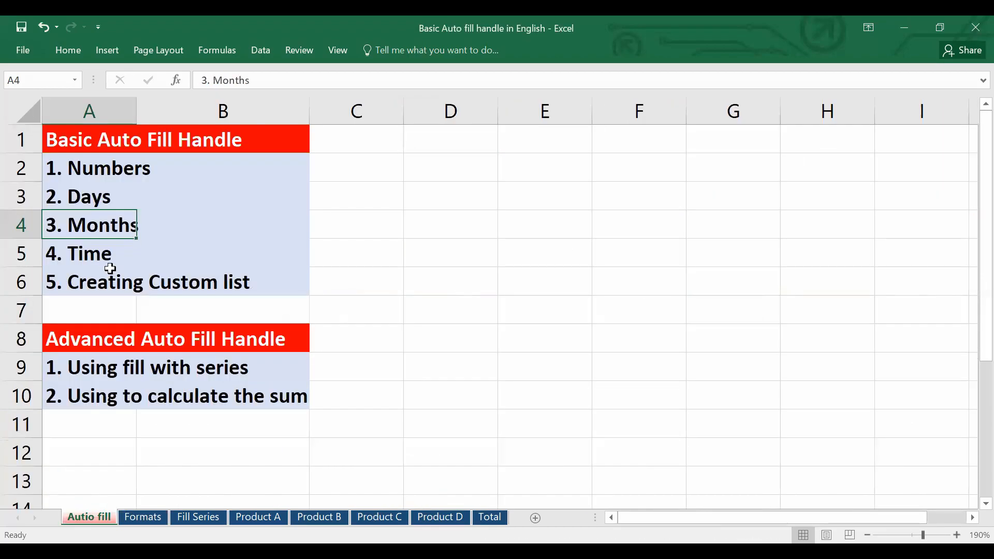
{"action": "left_click", "coordinate": [105, 264]}
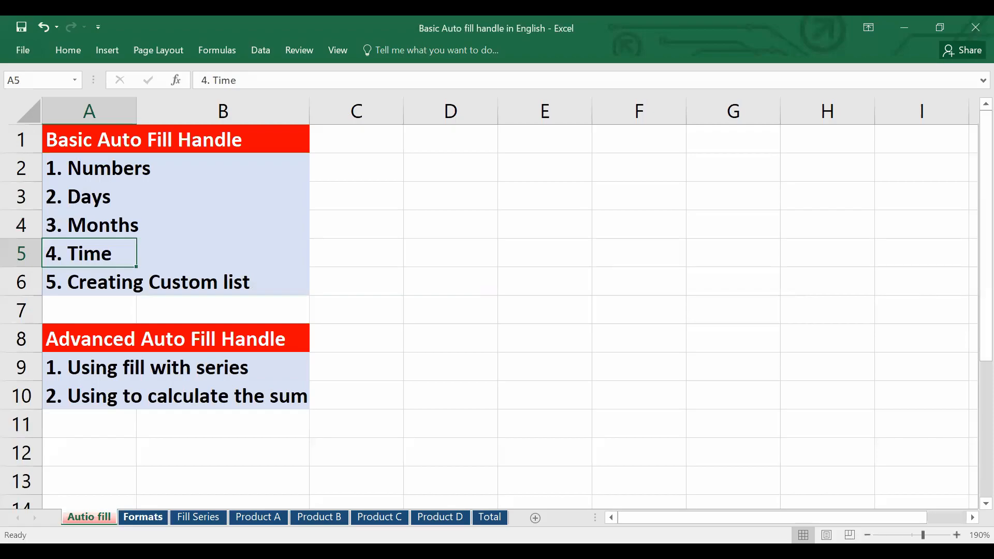
{"action": "left_click", "coordinate": [143, 517]}
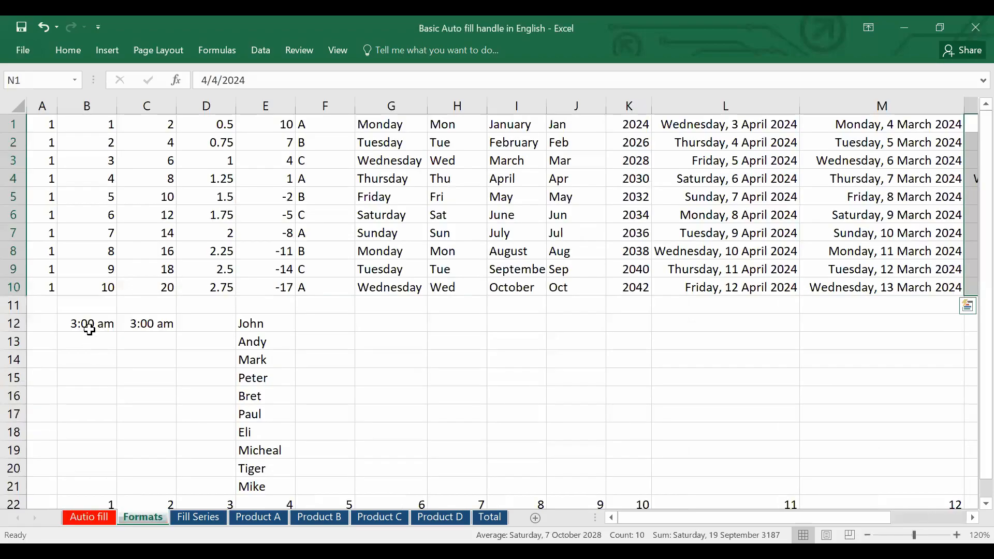
{"action": "left_click", "coordinate": [89, 325]}
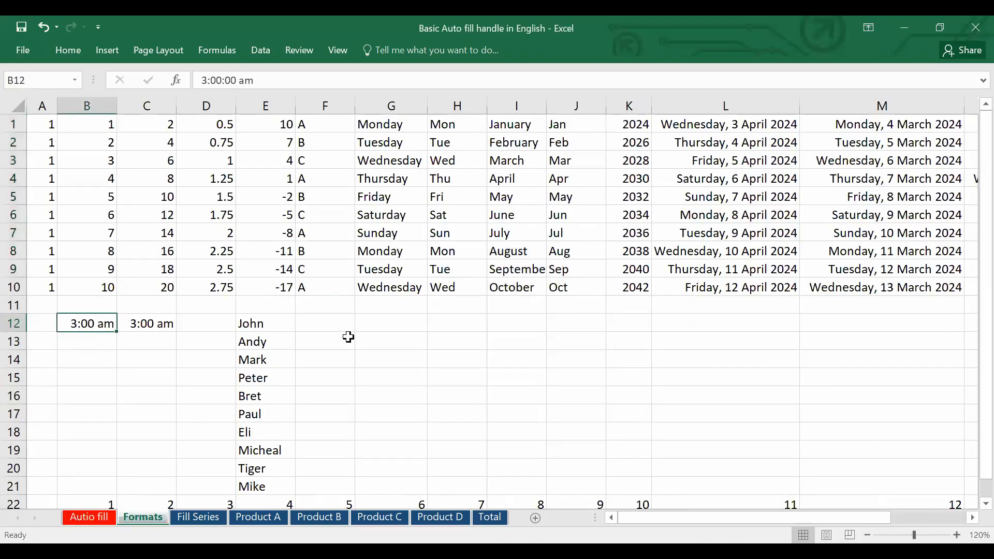
{"action": "left_click", "coordinate": [51, 329]}
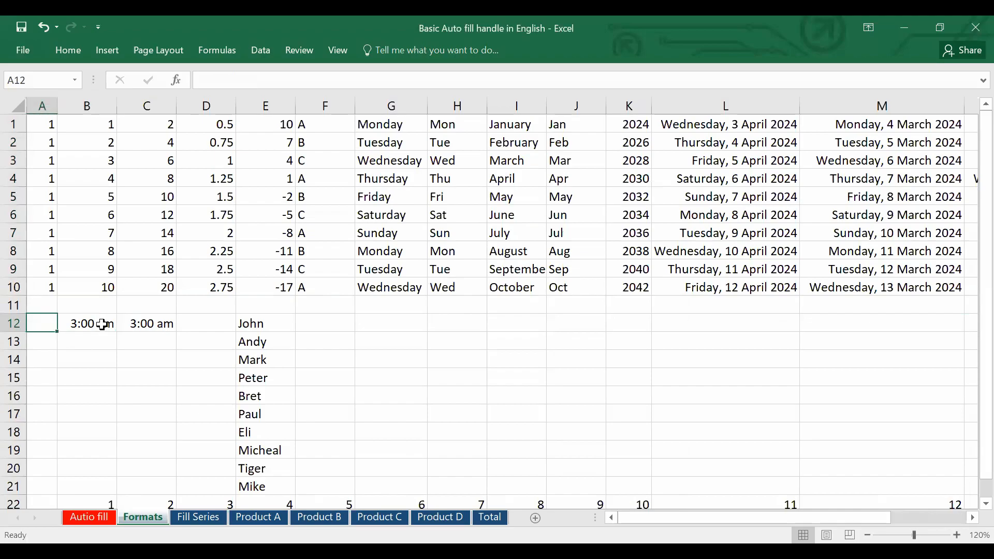
Step: Try entering 3.00 AM in B12 and auto-filling it down through B19, and undo the fill
{"action": "left_click", "coordinate": [104, 326]}
{"action": "type", "text": "3."}
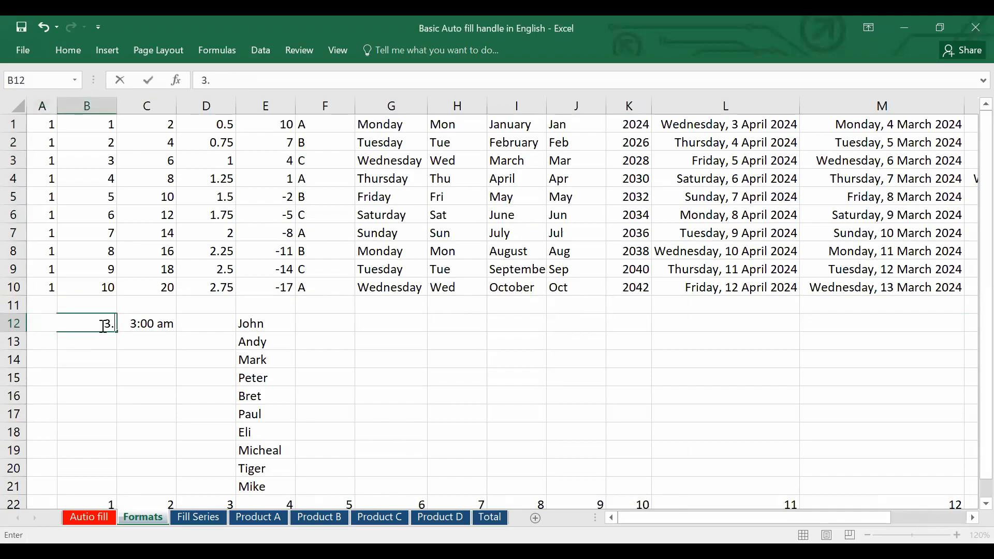
{"action": "type", "text": "00 AM"}
{"action": "key", "text": "Return"}
{"action": "left_click", "coordinate": [101, 324]}
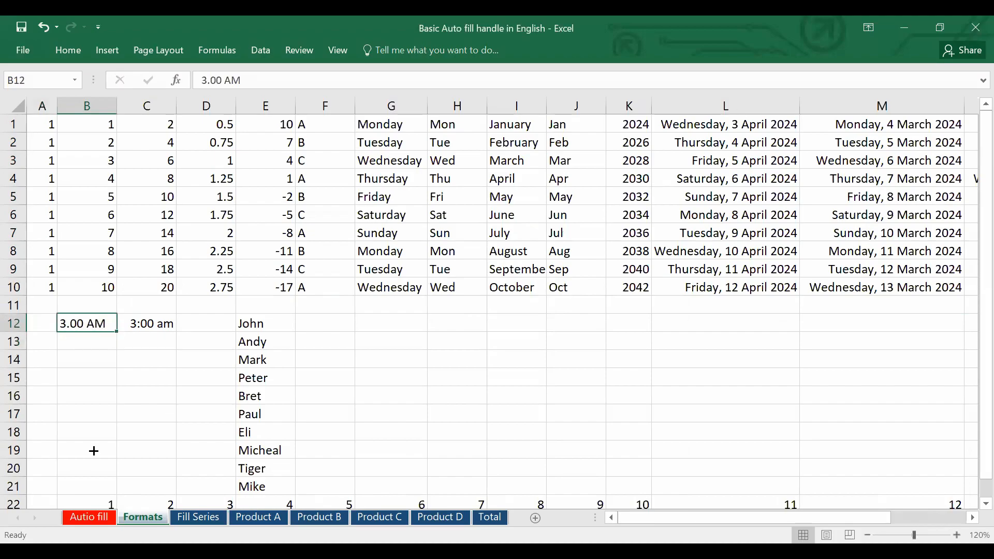
{"action": "left_click_drag", "start_coordinate": [117, 332], "coordinate": [93, 451]}
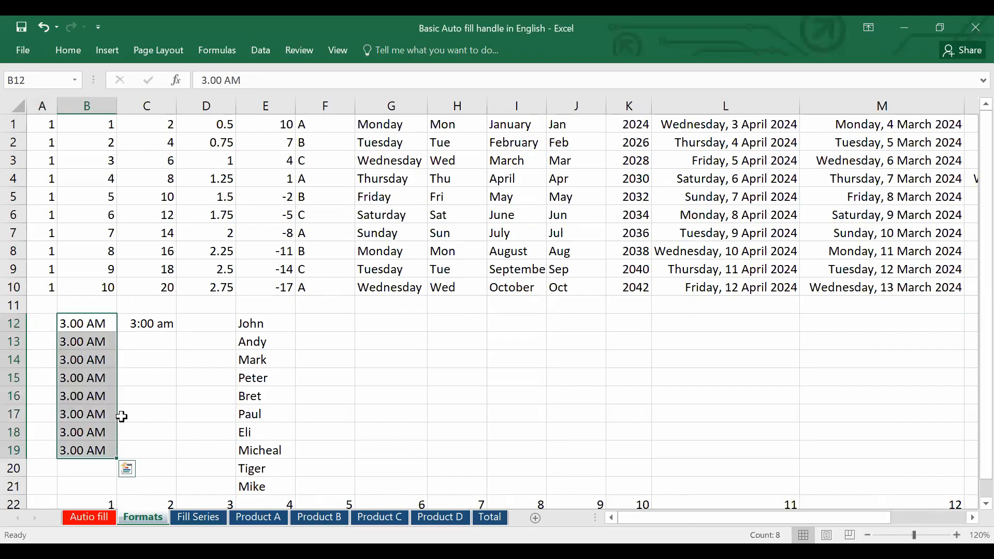
{"action": "key", "text": "ctrl+z"}
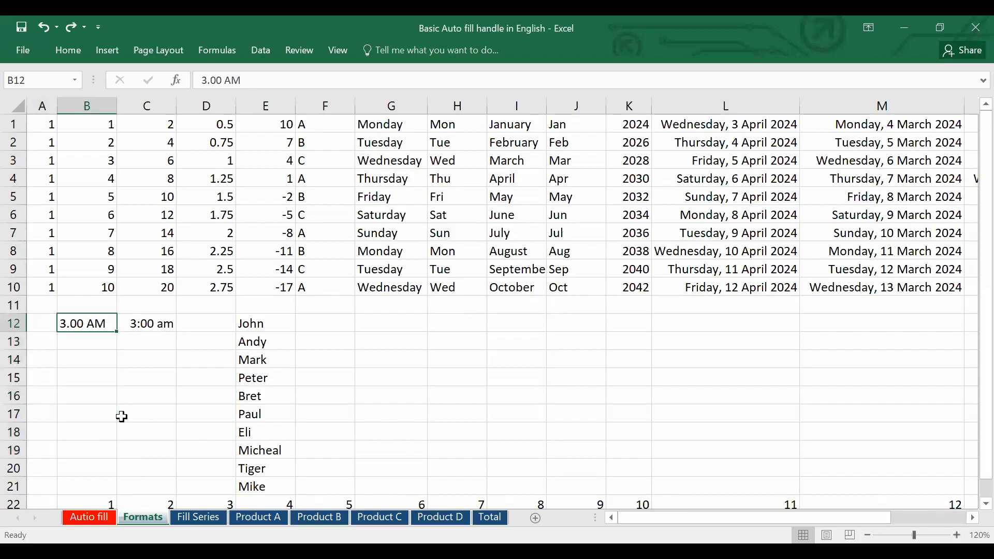
Step: Enter the time 3:00 AM in B12
{"action": "type", "text": "3:00 A"}
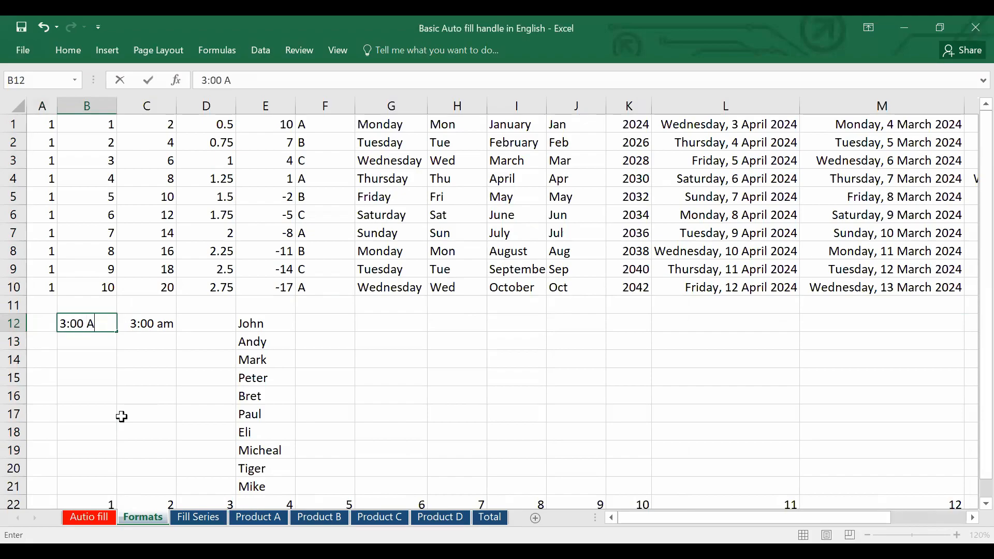
{"action": "type", "text": "M"}
{"action": "key", "text": "Return"}
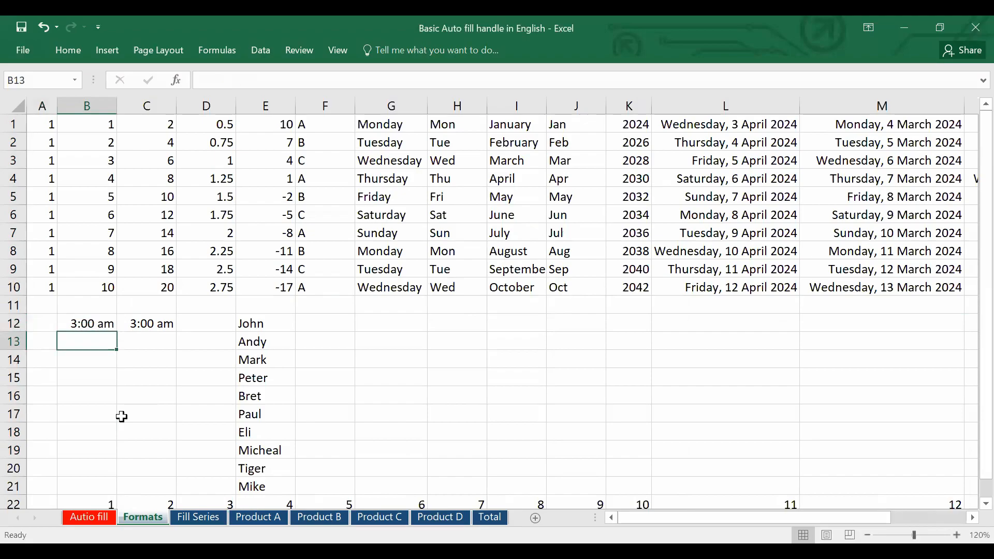
Step: Auto-fill the time in B12 down through B19 in hourly steps
{"action": "left_click", "coordinate": [88, 327]}
{"action": "left_click_drag", "start_coordinate": [114, 332], "coordinate": [106, 468]}
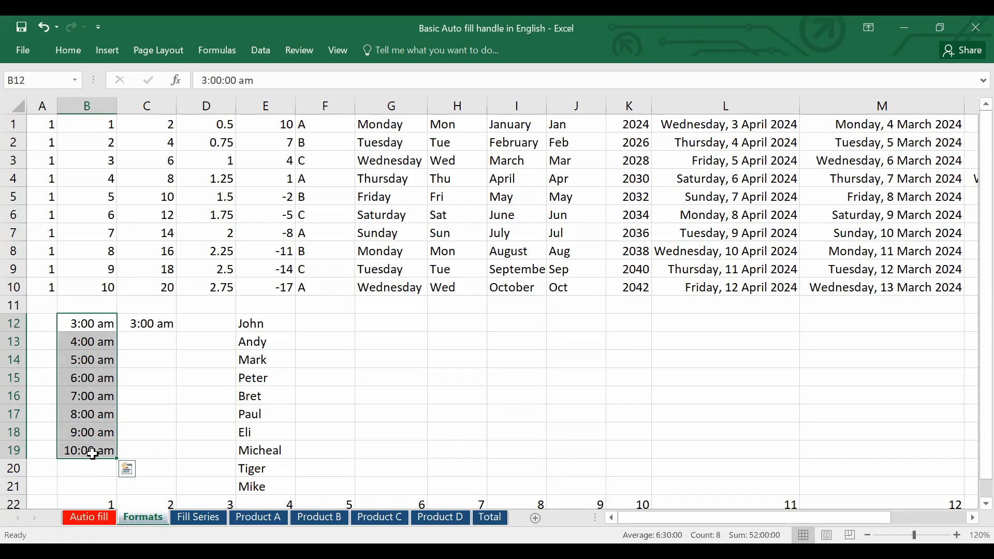
Step: Enter 3:30 AM in C13 and auto-fill the half-hour pattern from C12:C13 down through C19
{"action": "left_click", "coordinate": [136, 345]}
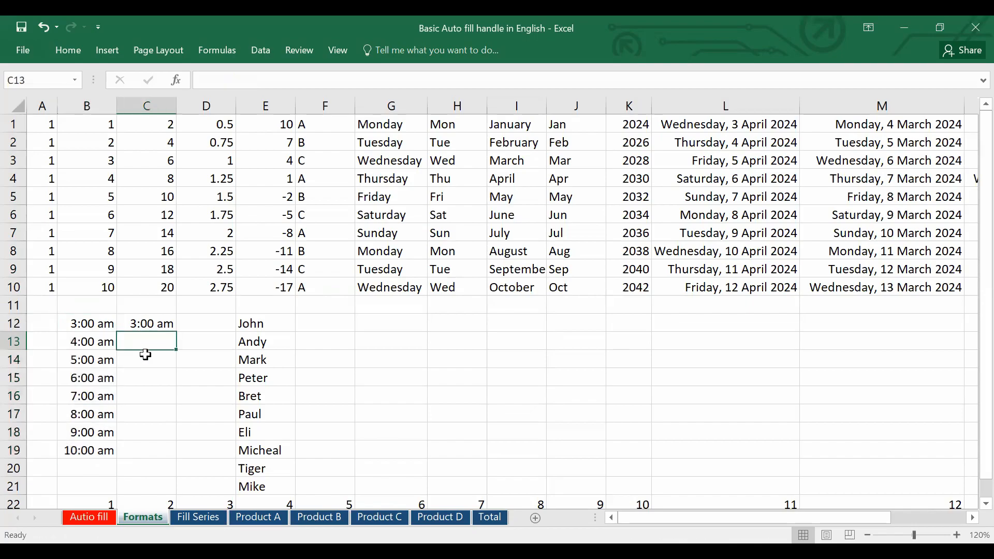
{"action": "type", "text": "3"}
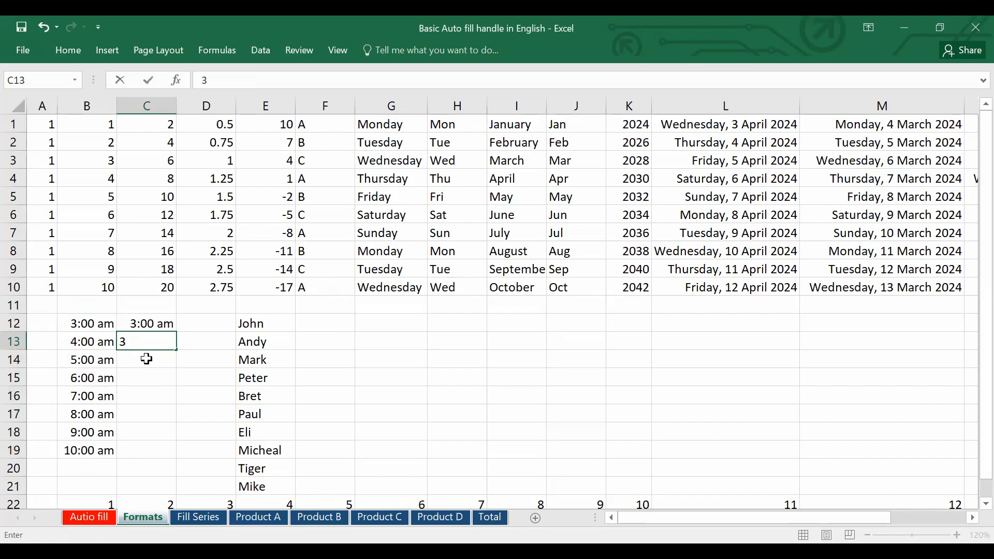
{"action": "type", "text": ":30 AM"}
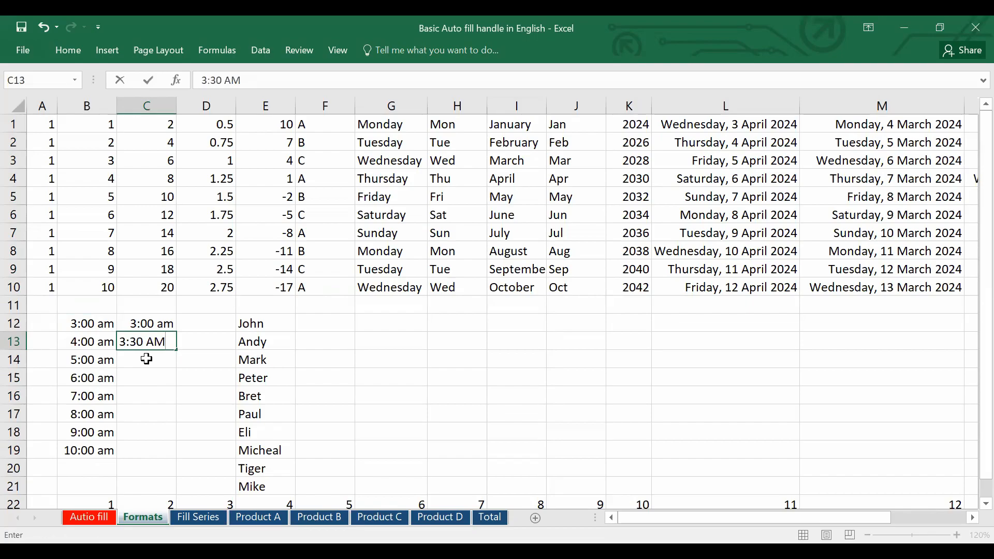
{"action": "left_click", "coordinate": [171, 394]}
{"action": "left_click_drag", "start_coordinate": [155, 323], "coordinate": [147, 342]}
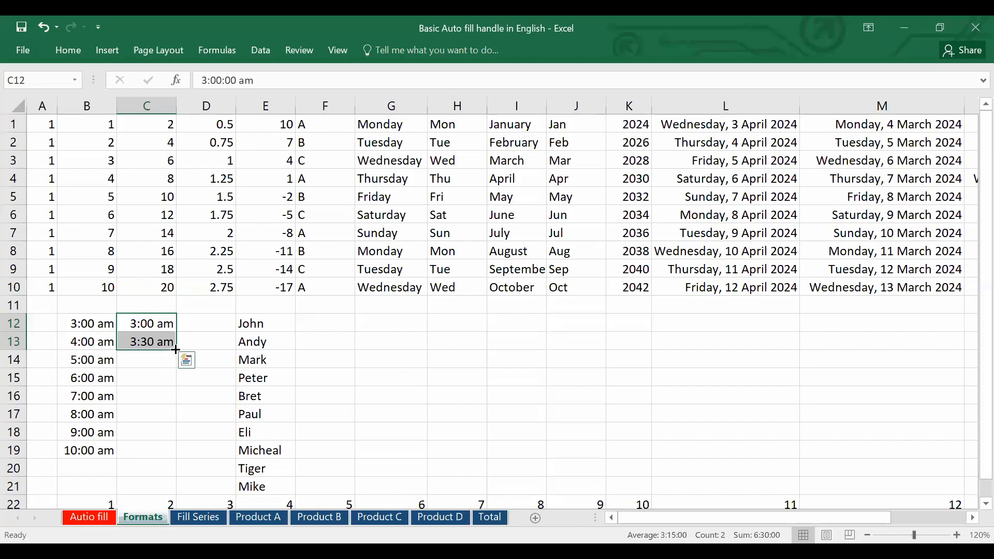
{"action": "left_click_drag", "start_coordinate": [167, 457], "coordinate": [166, 454]}
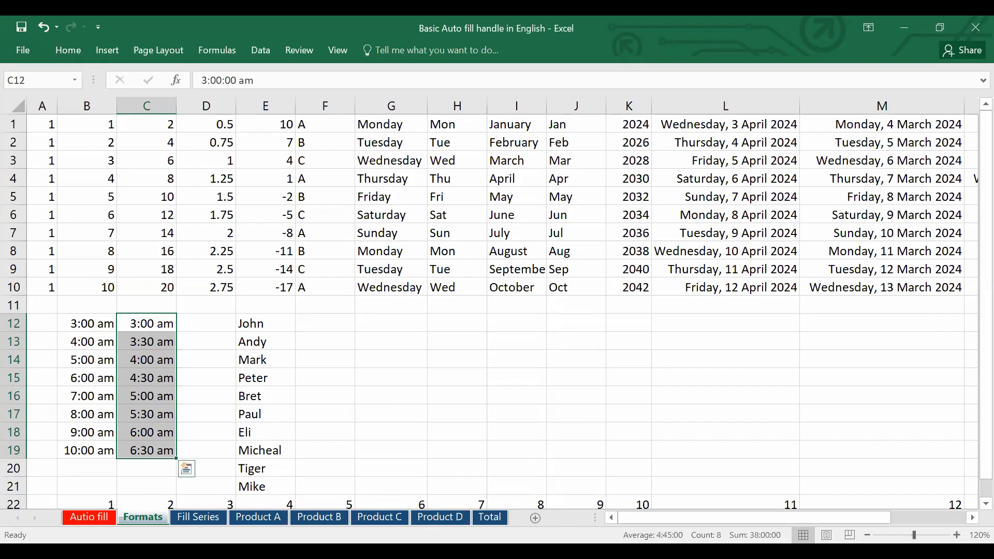
Step: Check the Creating Custom list topic on the Autio fill sheet, and examine the names in E12:E21 on the Formats sheet
{"action": "left_click", "coordinate": [103, 515]}
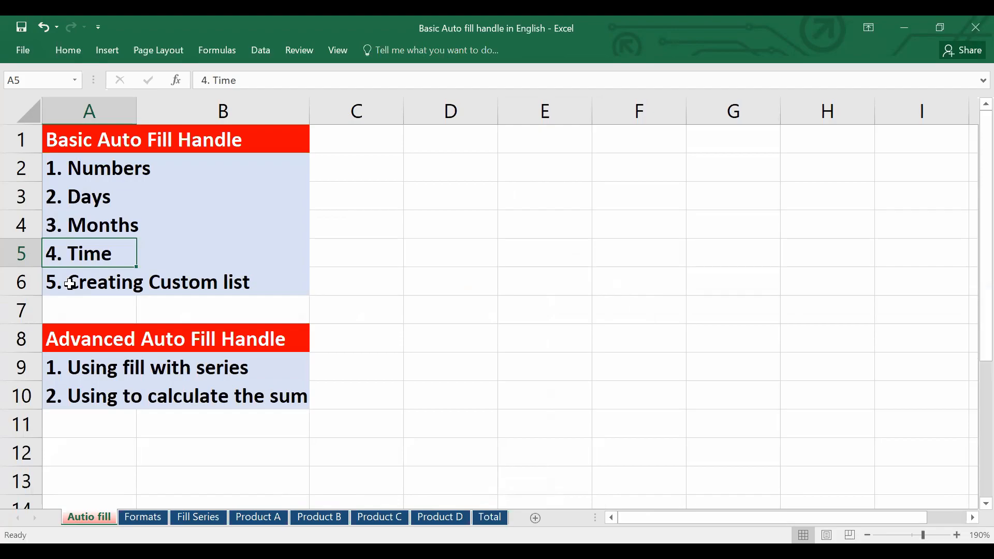
{"action": "left_click", "coordinate": [143, 517]}
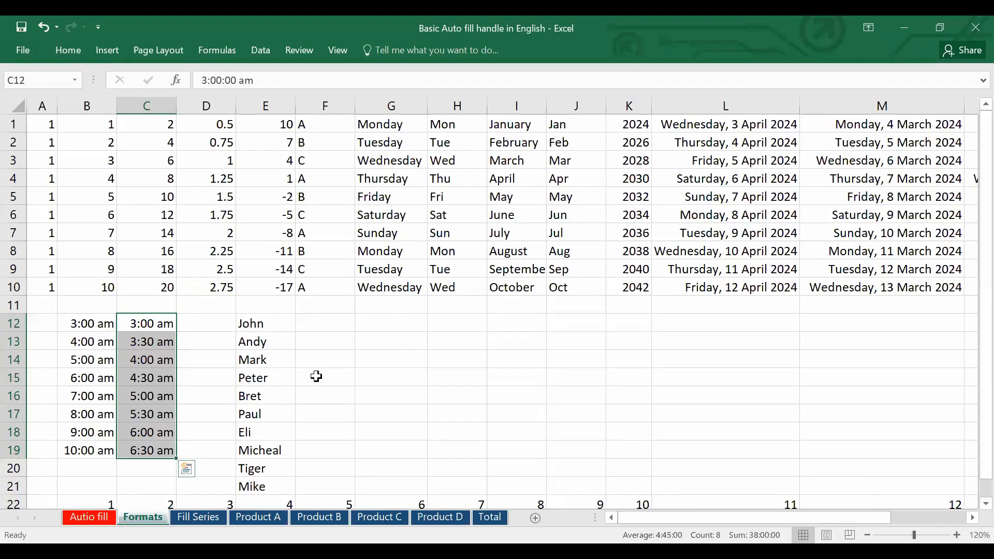
{"action": "left_click", "coordinate": [316, 376]}
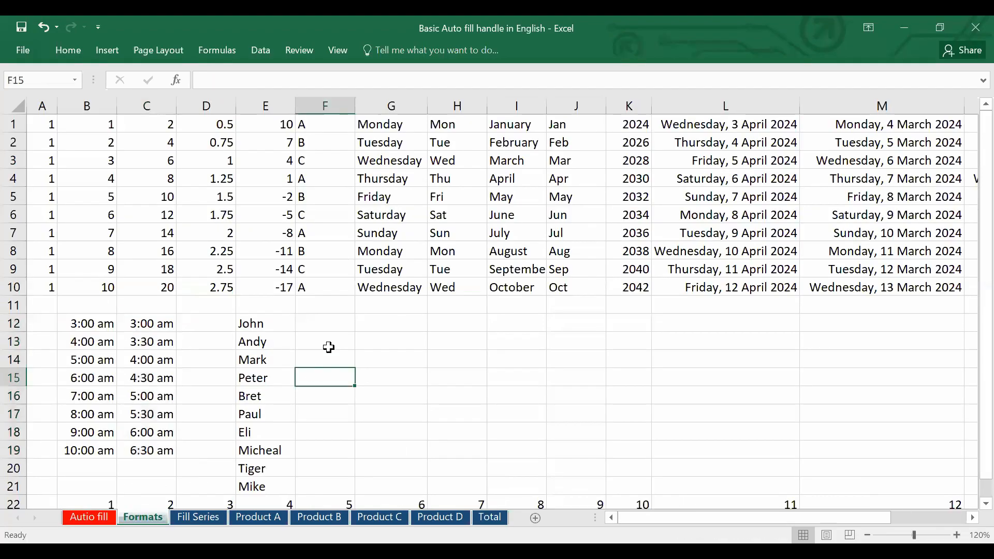
{"action": "scroll", "coordinate": [271, 276], "scroll_direction": "down", "scroll_amount": 1}
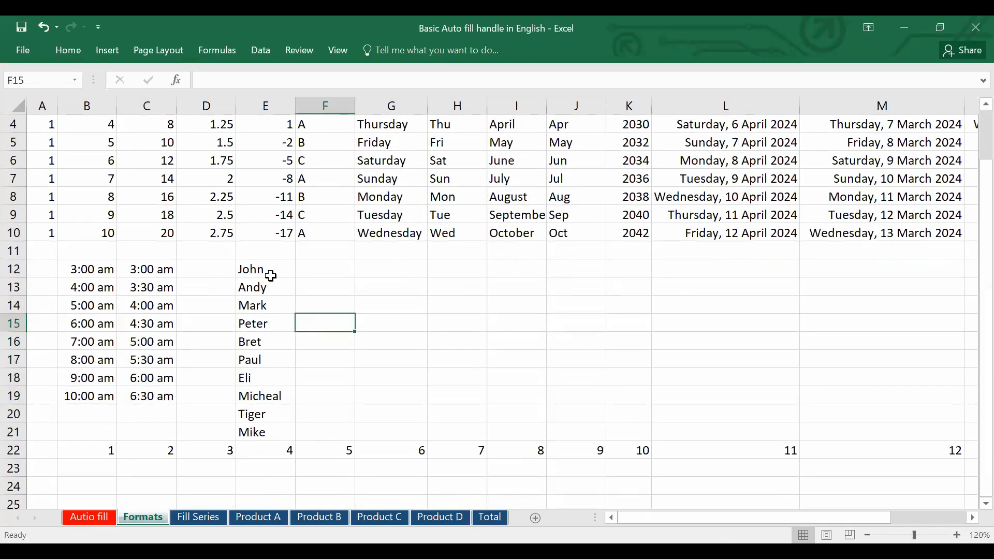
{"action": "left_click_drag", "start_coordinate": [271, 276], "coordinate": [270, 427]}
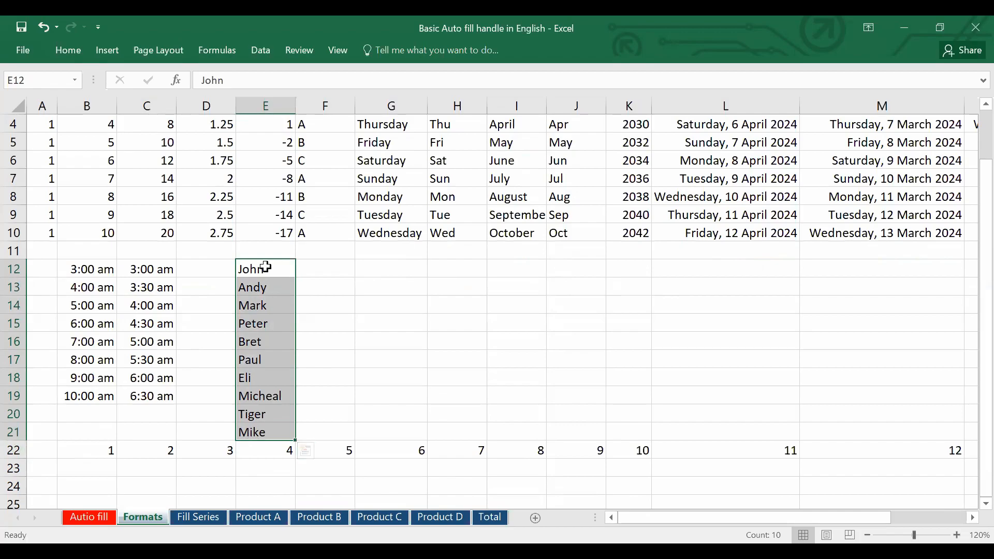
Step: Enter the first name of the E12:E21 list in G12 and auto-fill it down through G21
{"action": "left_click", "coordinate": [373, 273]}
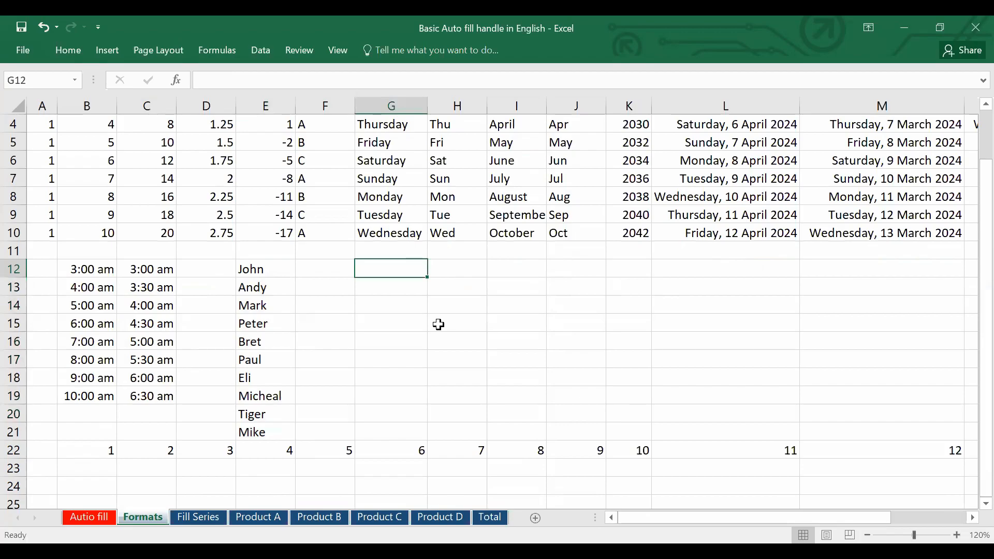
{"action": "type", "text": "John"}
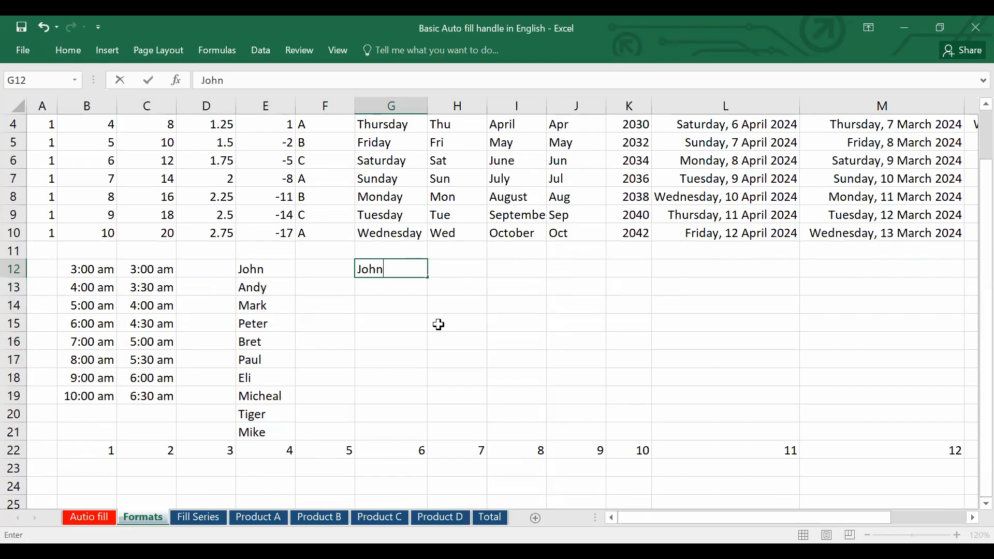
{"action": "left_click", "coordinate": [450, 321]}
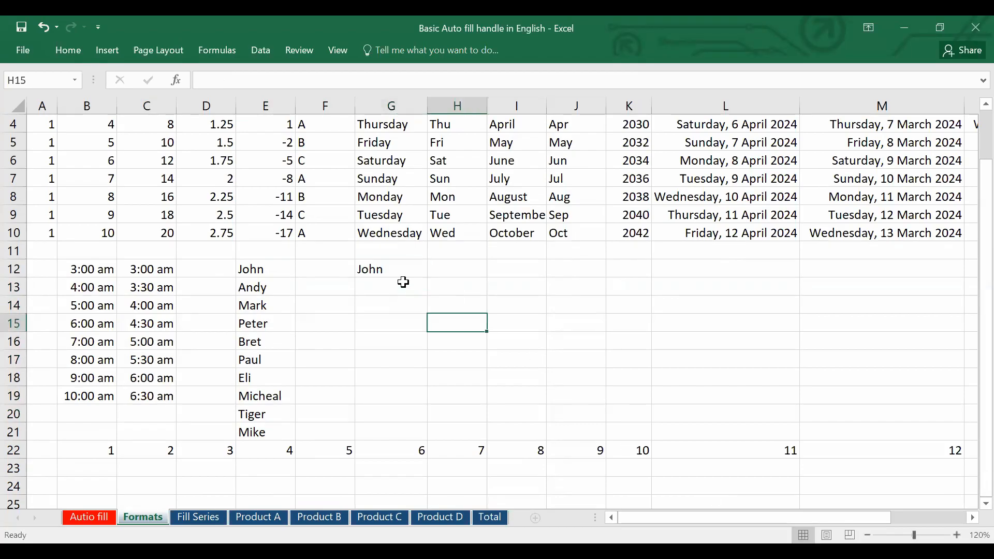
{"action": "left_click", "coordinate": [400, 280]}
{"action": "left_click", "coordinate": [373, 266]}
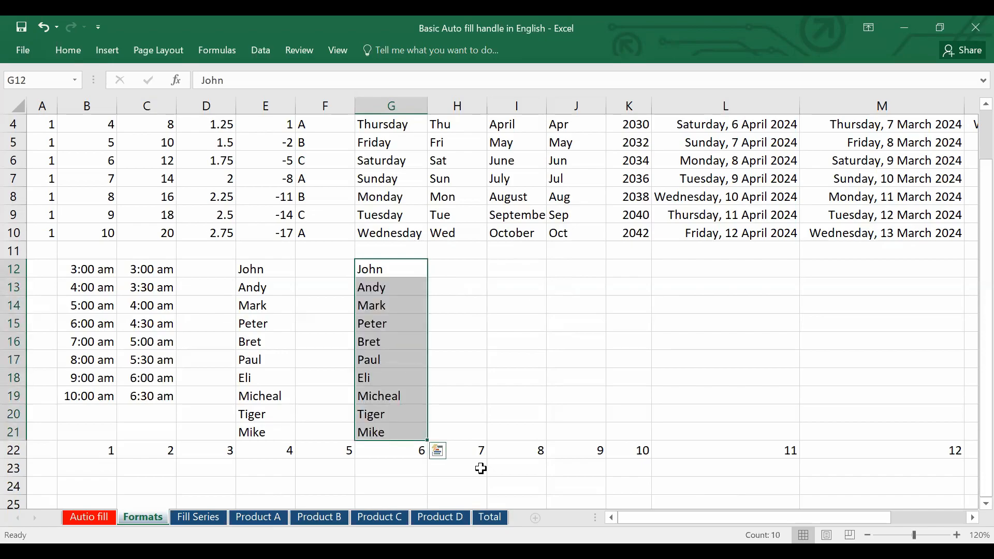
Step: Add a new worksheet after Total, enter the list's first name in A1 and auto-fill it down through A9
{"action": "left_click", "coordinate": [490, 517]}
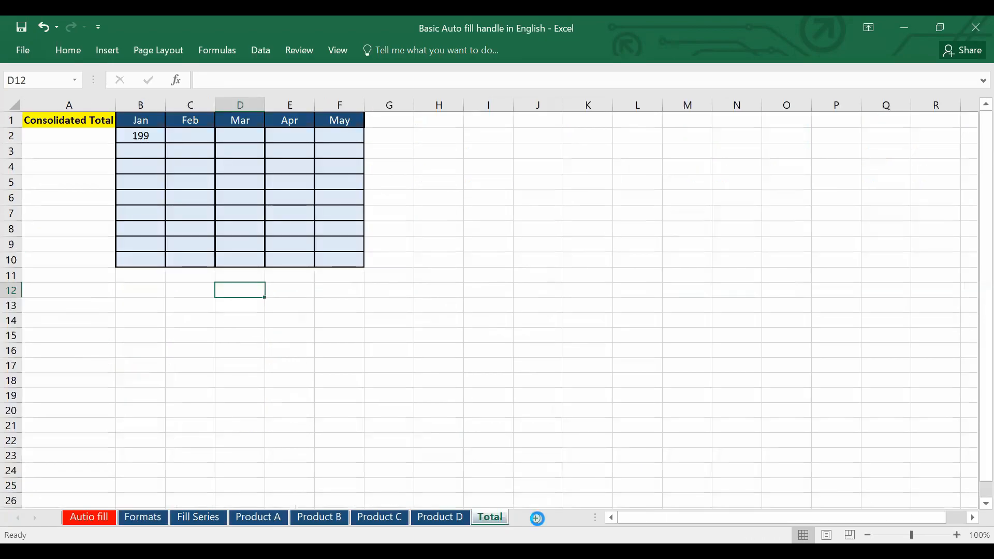
{"action": "left_click", "coordinate": [535, 518]}
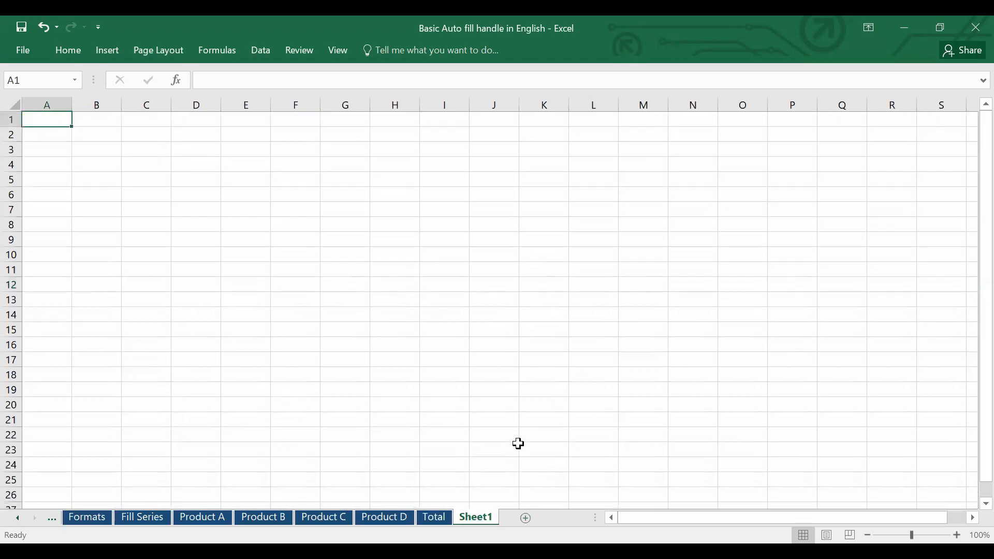
{"action": "type", "text": "John"}
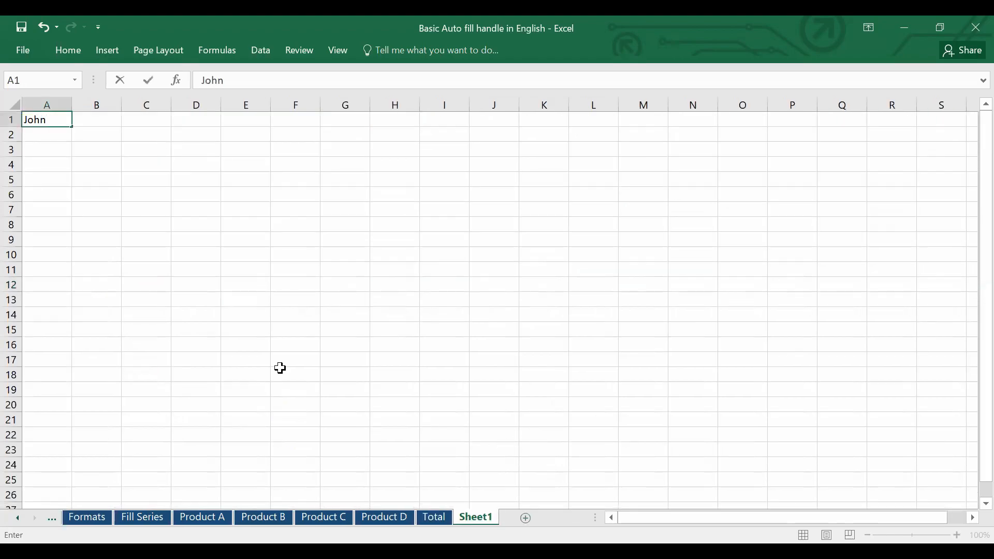
{"action": "left_click", "coordinate": [257, 303]}
{"action": "left_click", "coordinate": [46, 124]}
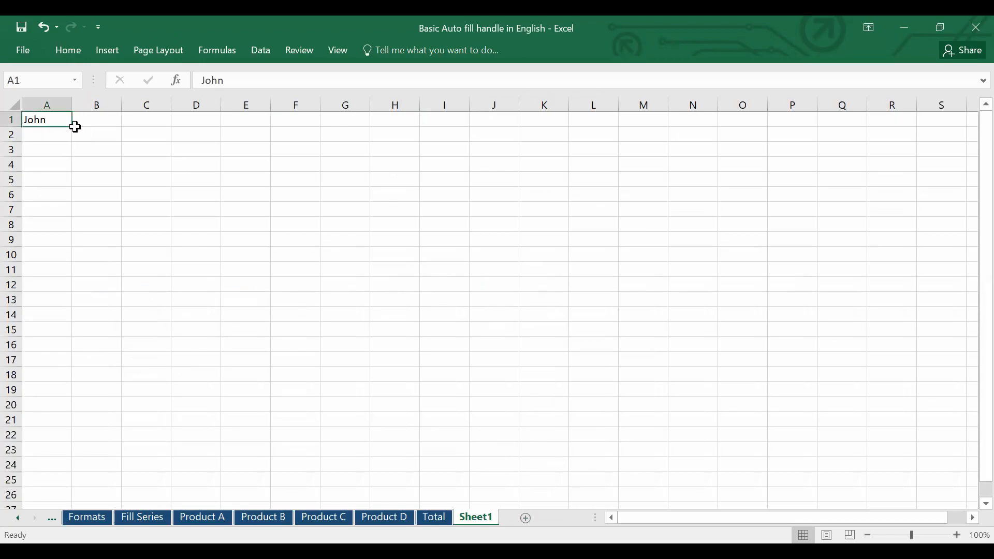
{"action": "left_click_drag", "start_coordinate": [74, 128], "coordinate": [67, 247]}
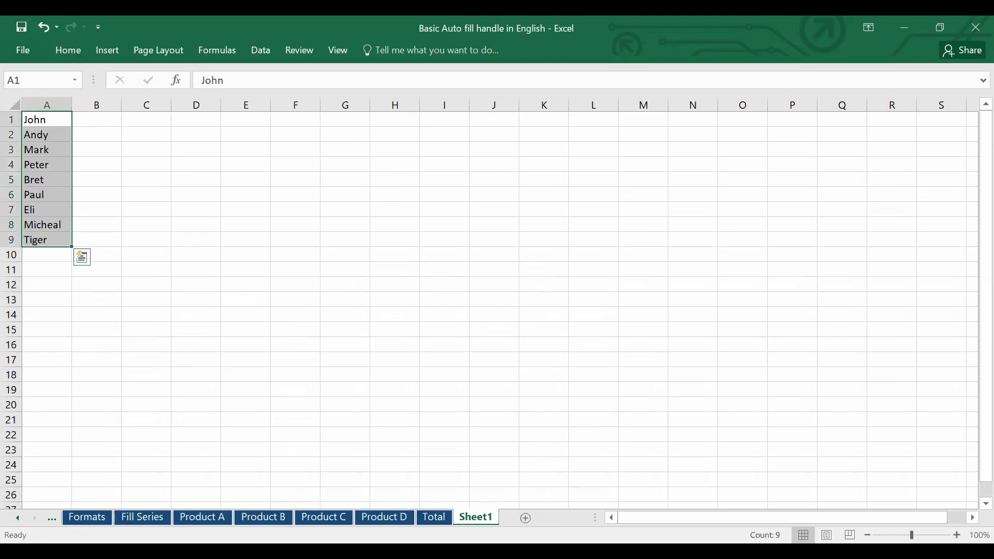
Step: Return to the Formats sheet and examine the auto-filled names in G12:G21
{"action": "left_click", "coordinate": [142, 518]}
{"action": "left_click", "coordinate": [203, 518]}
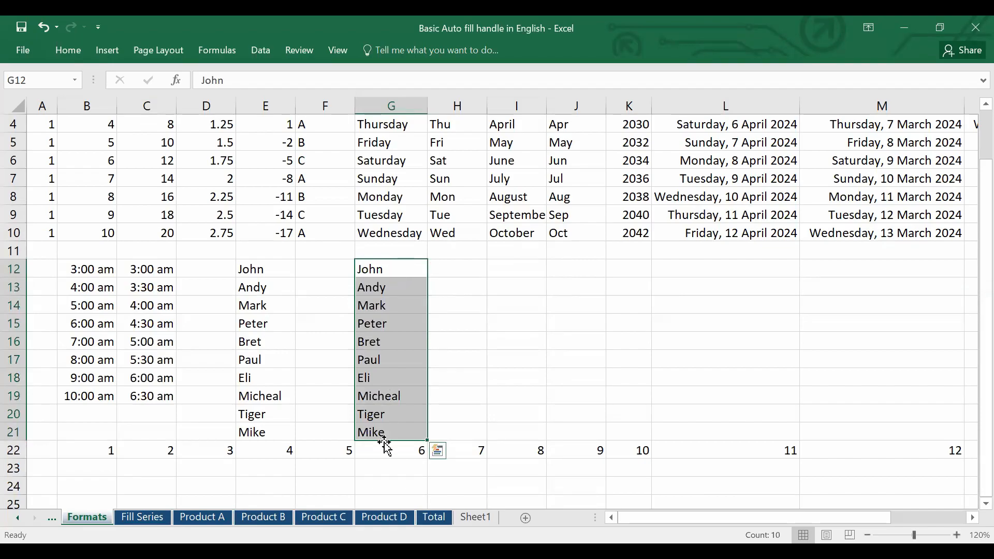
{"action": "left_click", "coordinate": [488, 336]}
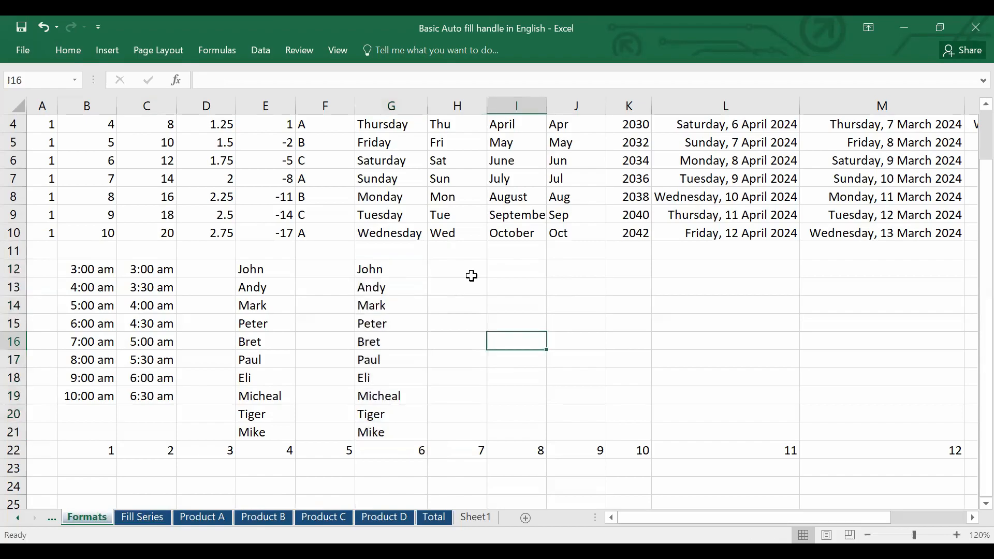
{"action": "left_click_drag", "start_coordinate": [383, 269], "coordinate": [384, 433]}
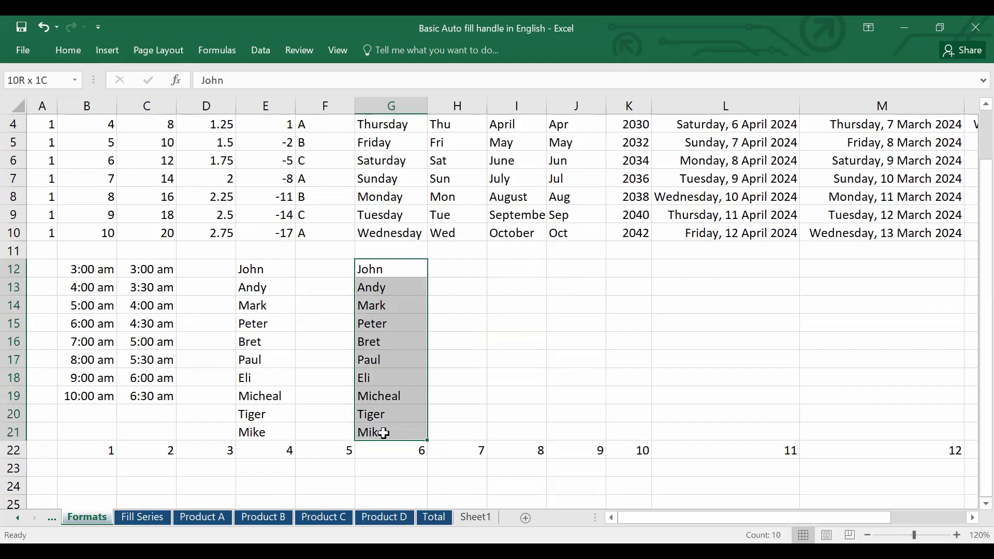
{"action": "left_click", "coordinate": [455, 311]}
{"action": "left_click_drag", "start_coordinate": [407, 277], "coordinate": [398, 435]}
{"action": "left_click", "coordinate": [518, 358]}
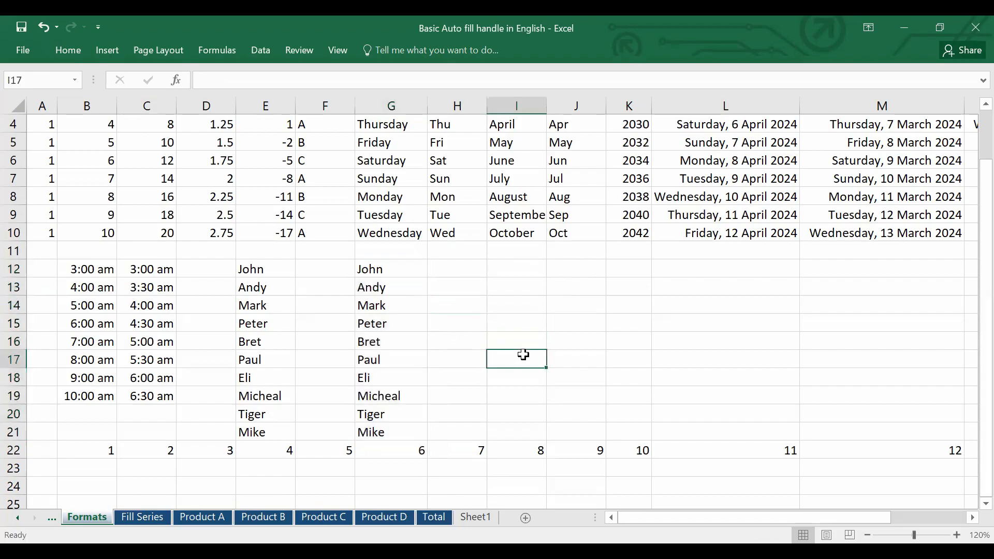
Step: Enter the colours Red, Yellow, Blue, Green and White in H12:H16 on the Formats sheet
{"action": "left_click", "coordinate": [463, 271]}
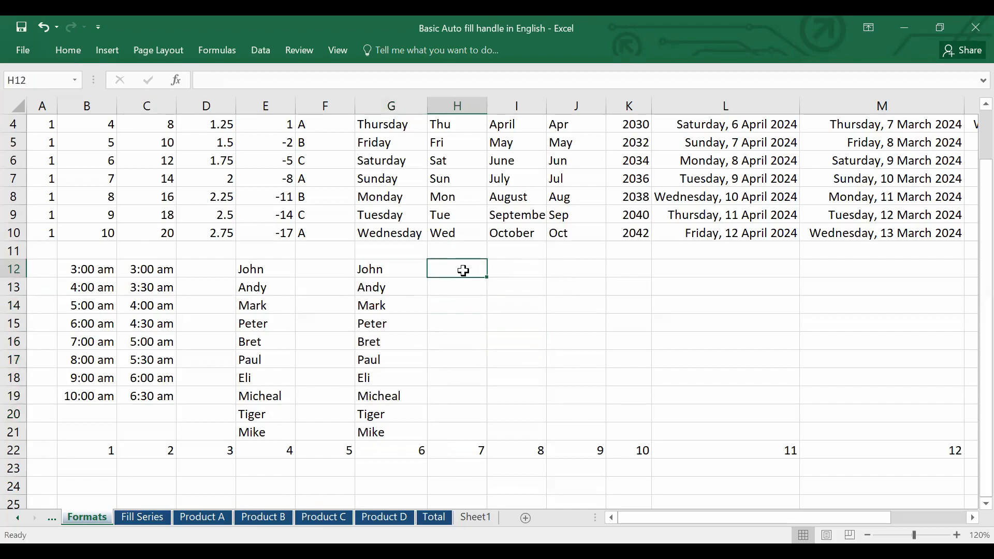
{"action": "type", "text": "R"}
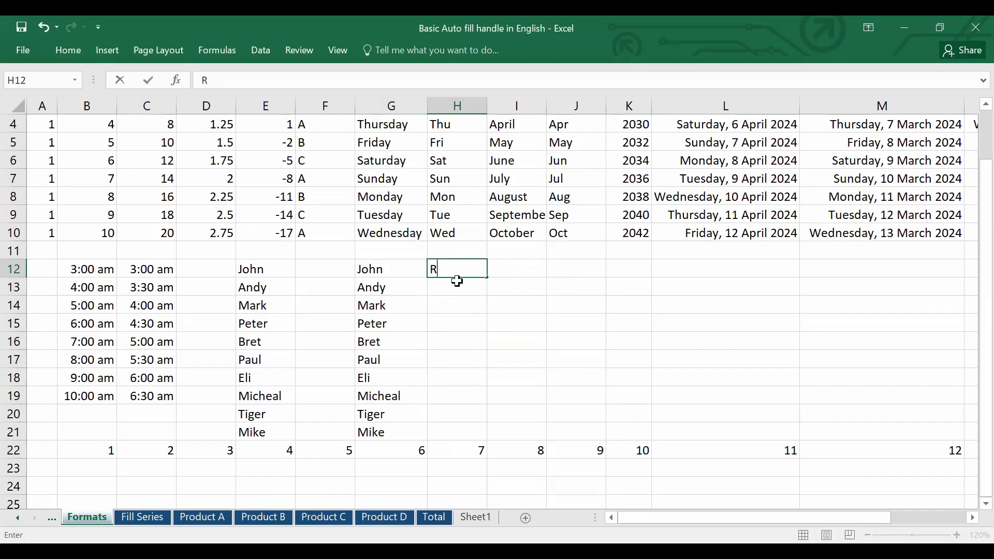
{"action": "type", "text": "es"}
{"action": "key", "text": "BackSpace"}
{"action": "type", "text": "d"}
{"action": "key", "text": "Return"}
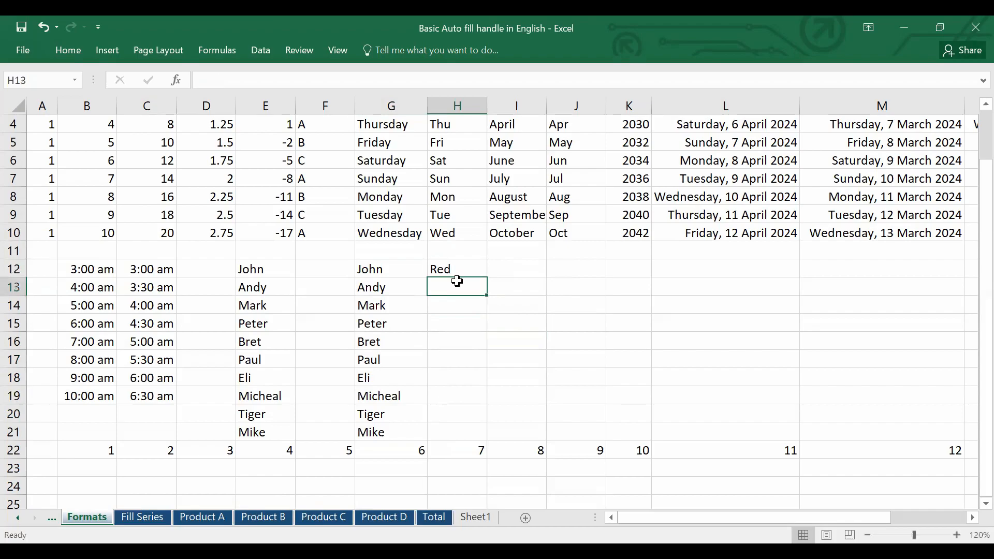
{"action": "type", "text": "Yell"}
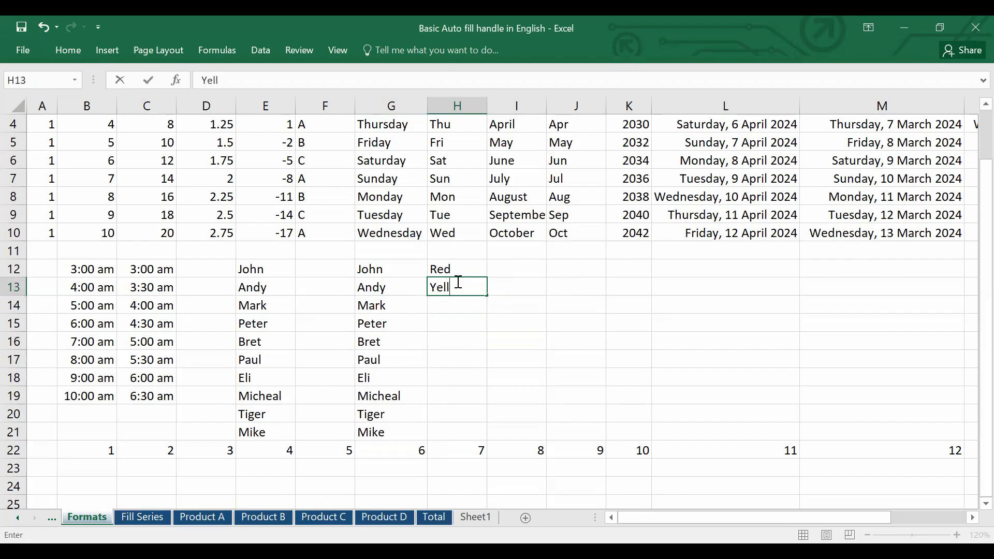
{"action": "type", "text": "ow"}
{"action": "key", "text": "Return"}
{"action": "type", "text": "Blue"}
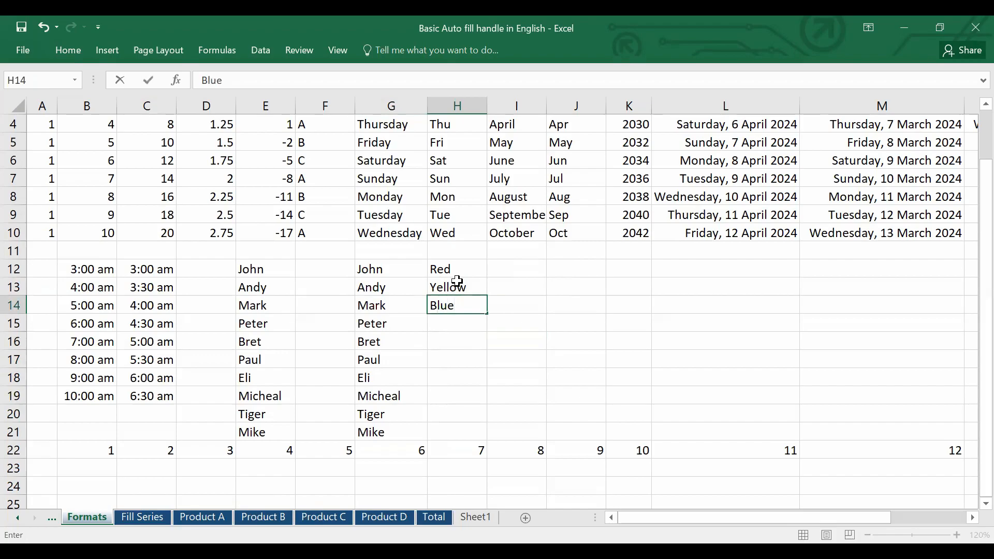
{"action": "key", "text": "Return"}
{"action": "type", "text": "Gree"}
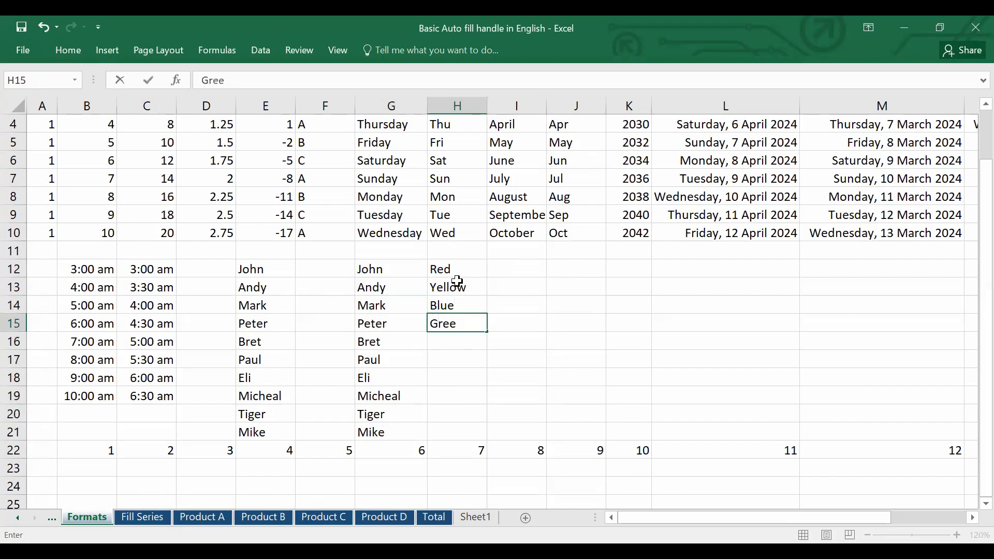
{"action": "type", "text": "n"}
{"action": "key", "text": "Return"}
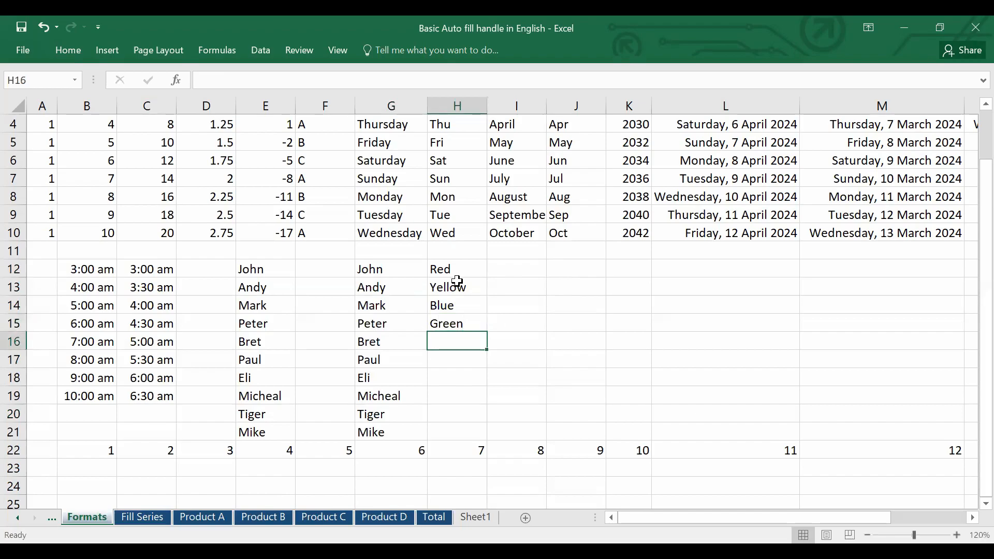
{"action": "type", "text": "White"}
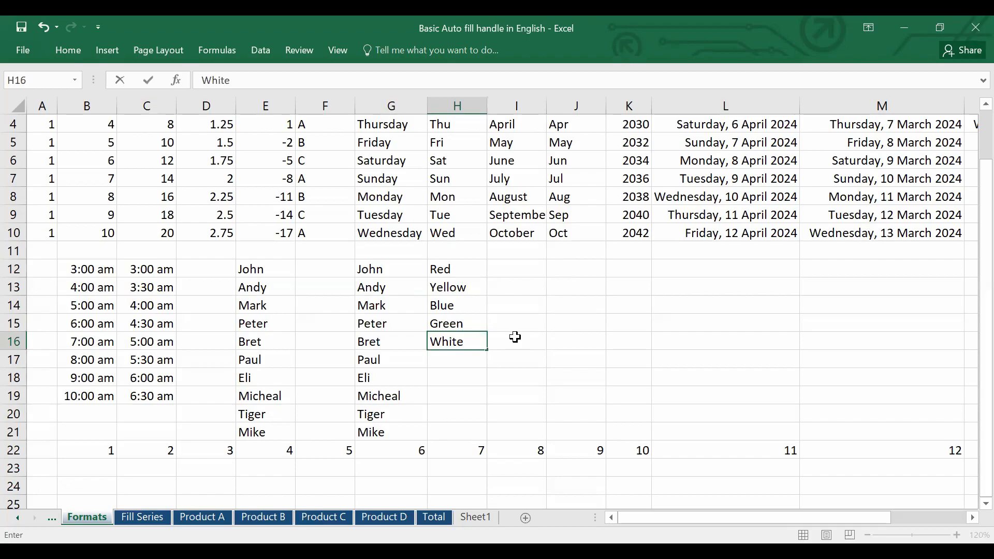
{"action": "left_click", "coordinate": [516, 337]}
{"action": "left_click", "coordinate": [572, 270]}
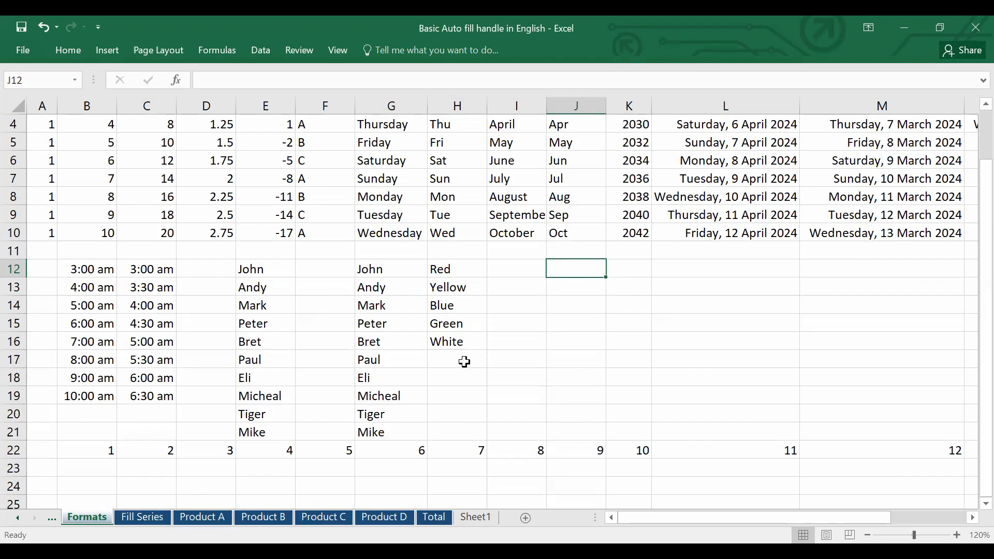
Step: Open the custom lists editor from Excel's advanced options
{"action": "left_click", "coordinate": [31, 56]}
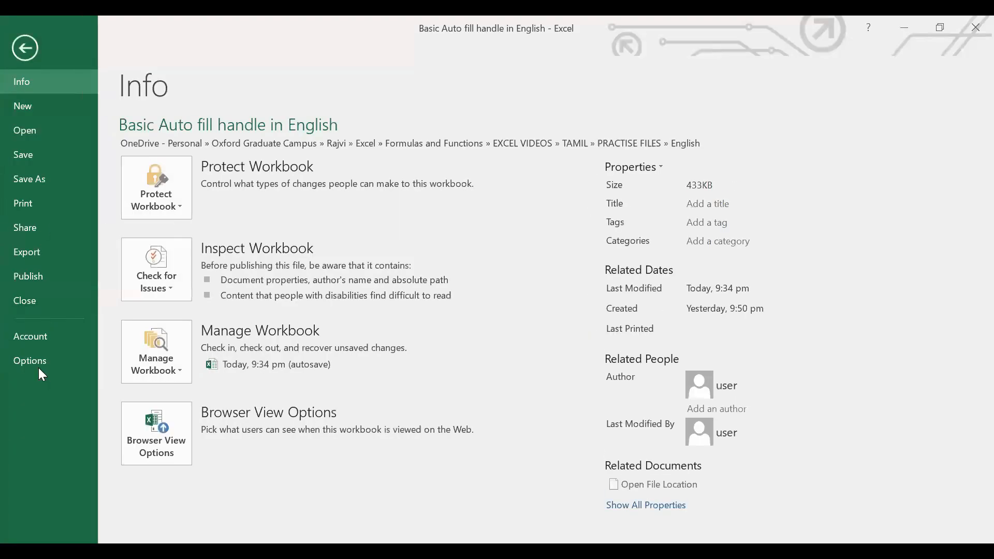
{"action": "key", "text": "Escape"}
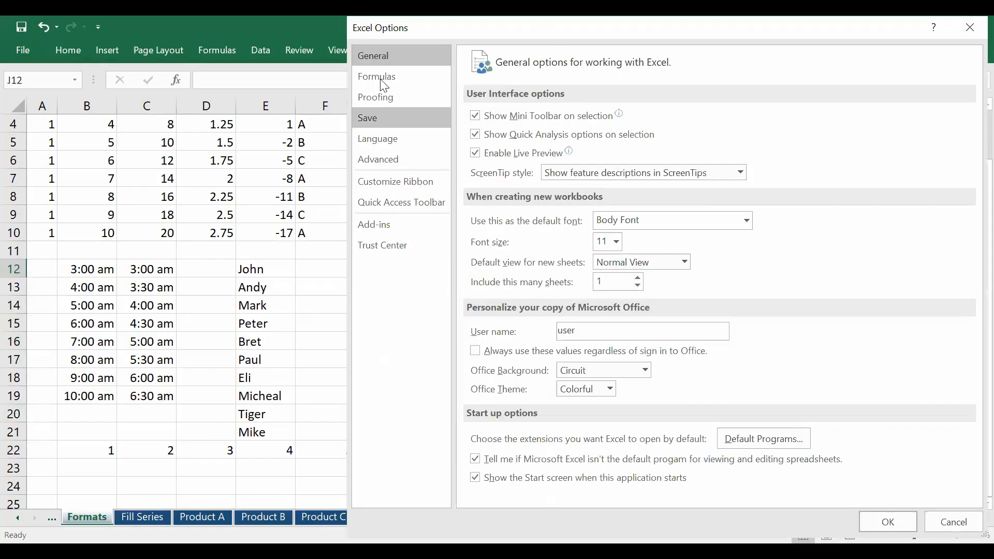
{"action": "left_click", "coordinate": [381, 167]}
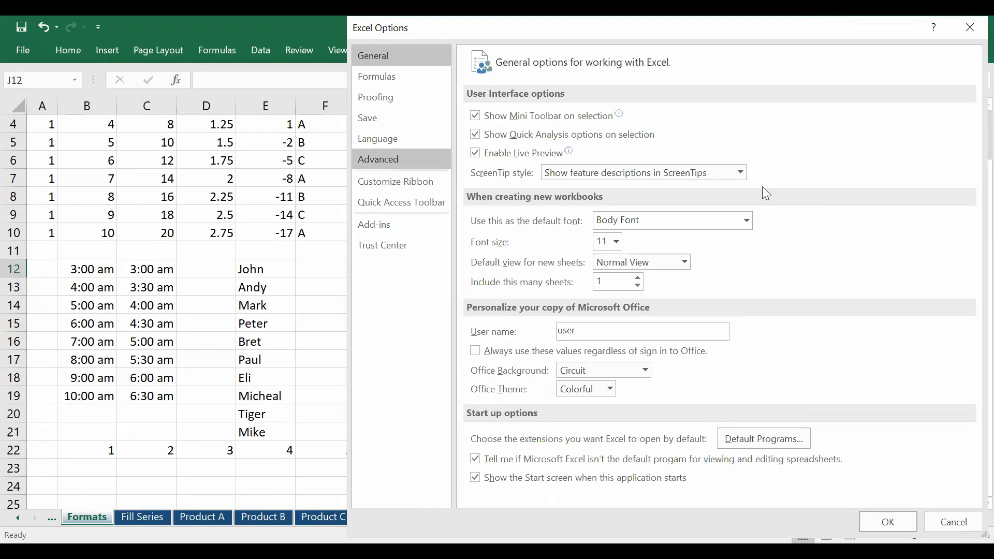
{"action": "left_click_drag", "start_coordinate": [975, 135], "coordinate": [948, 473]}
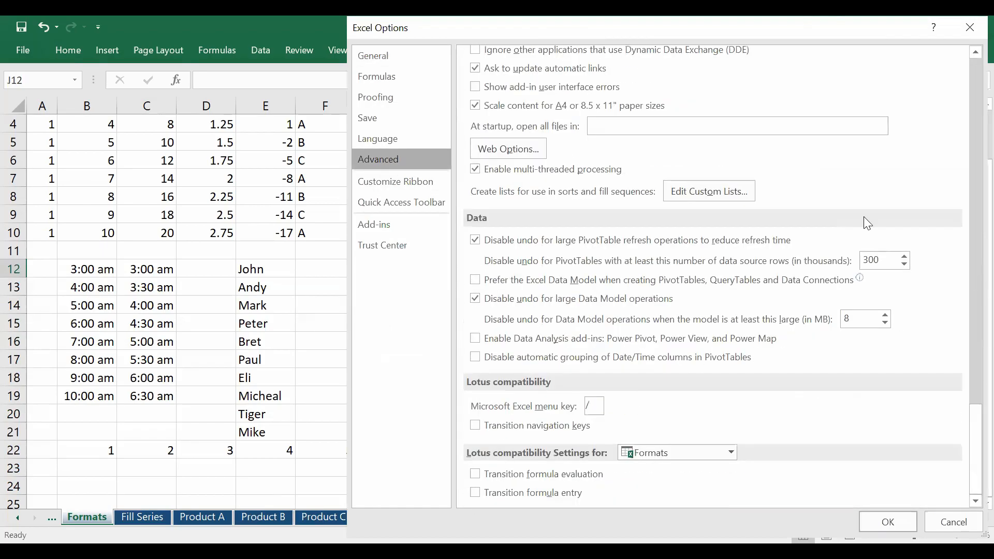
{"action": "left_click", "coordinate": [721, 195]}
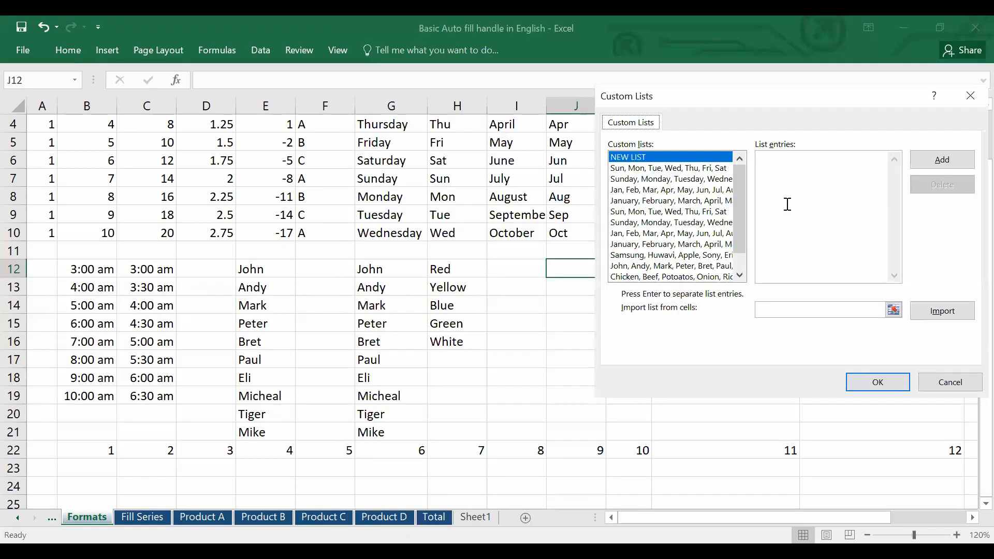
Step: Import cells H12:H16 as a new custom list and accept the options
{"action": "left_click", "coordinate": [894, 310]}
{"action": "left_click", "coordinate": [450, 272]}
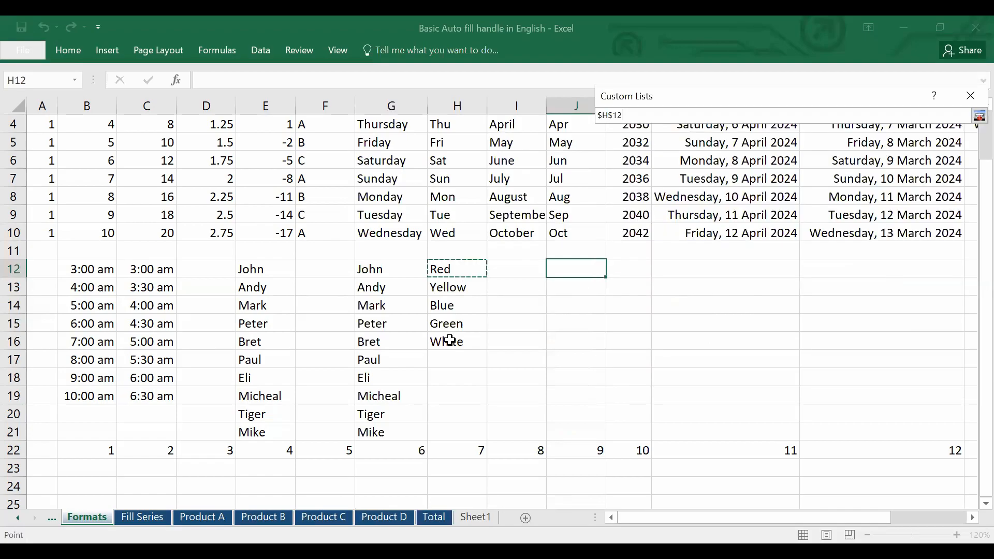
{"action": "key", "text": "ctrl+shift+Down"}
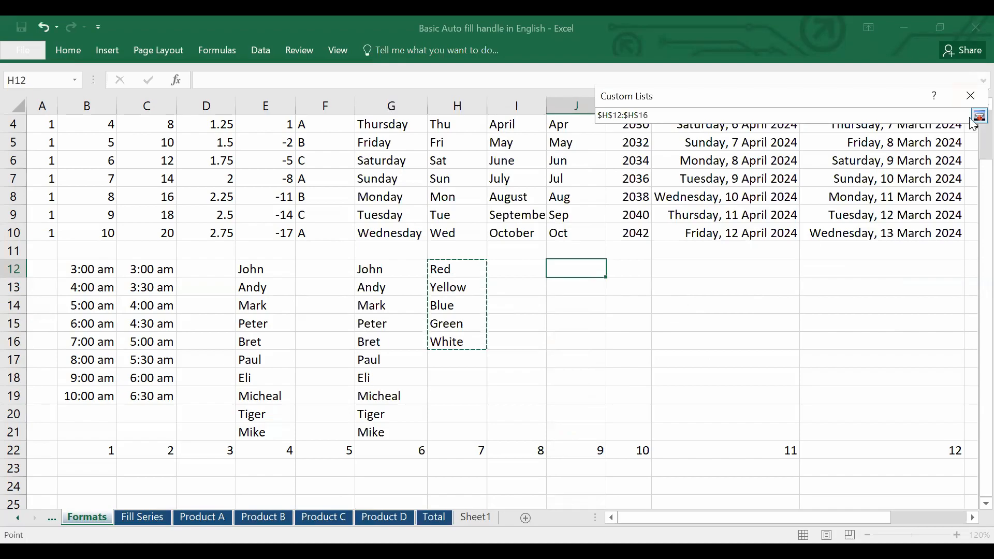
{"action": "left_click", "coordinate": [978, 118]}
{"action": "left_click", "coordinate": [944, 311]}
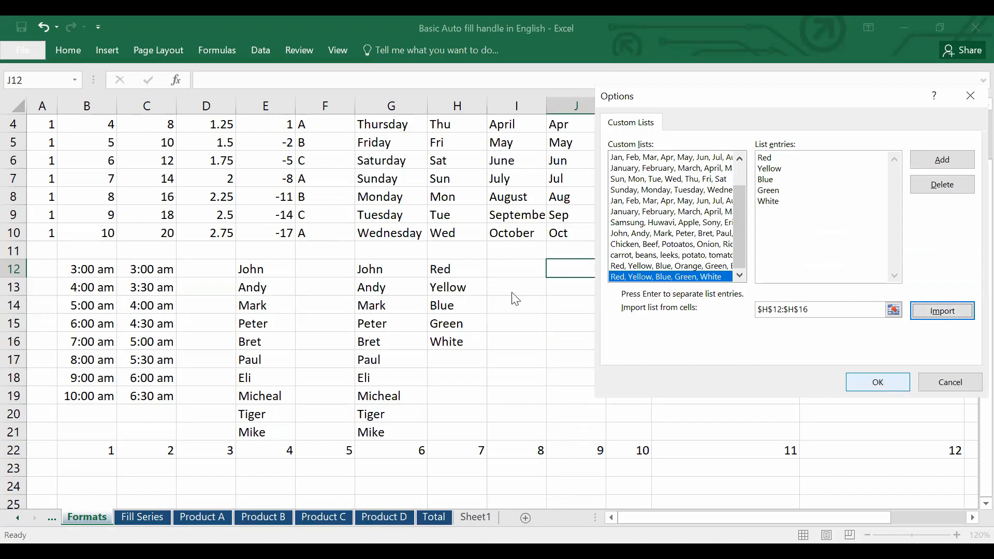
{"action": "left_click", "coordinate": [877, 382]}
{"action": "left_click", "coordinate": [888, 521]}
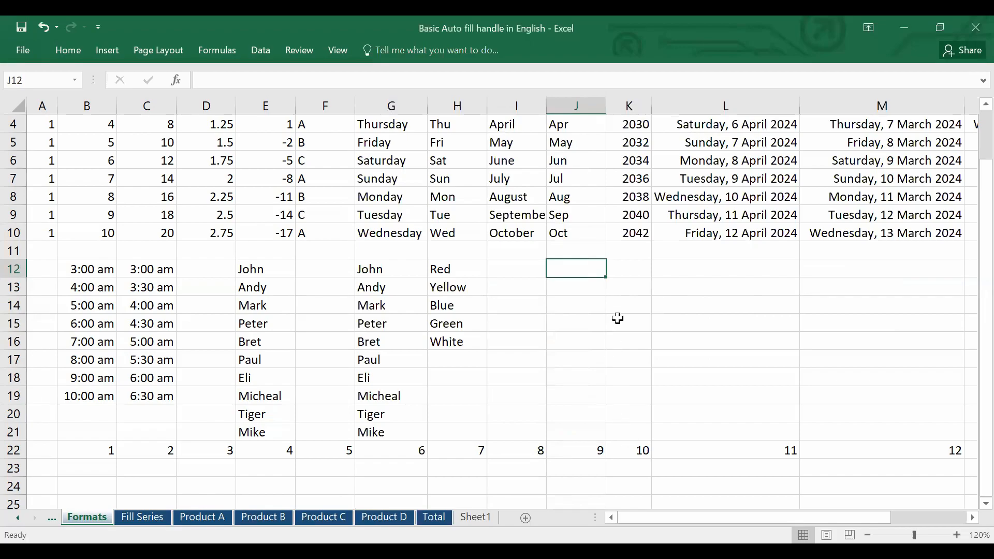
Step: Enter Red in J12 on the Formats sheet and auto-fill it down through J16
{"action": "type", "text": "Red"}
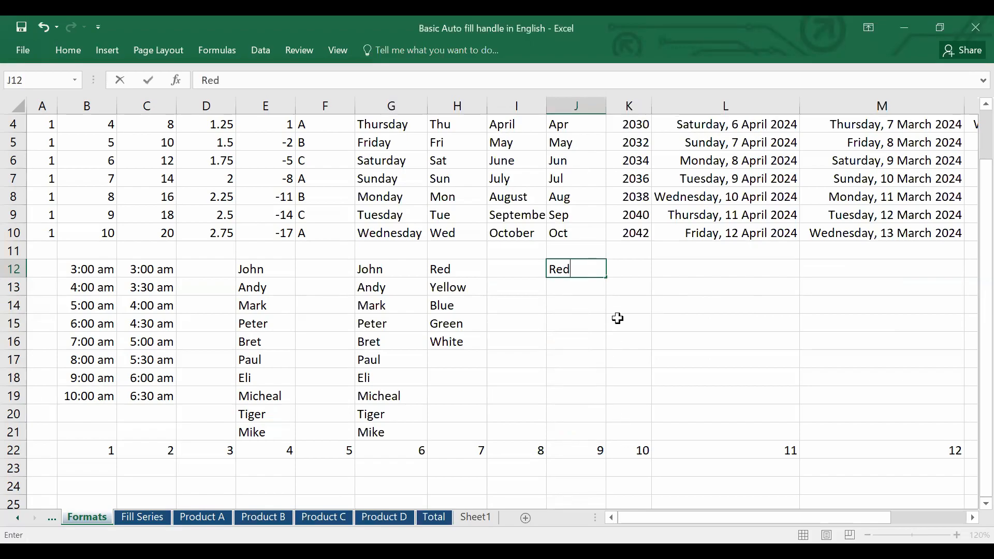
{"action": "left_click", "coordinate": [650, 305]}
{"action": "left_click", "coordinate": [568, 270]}
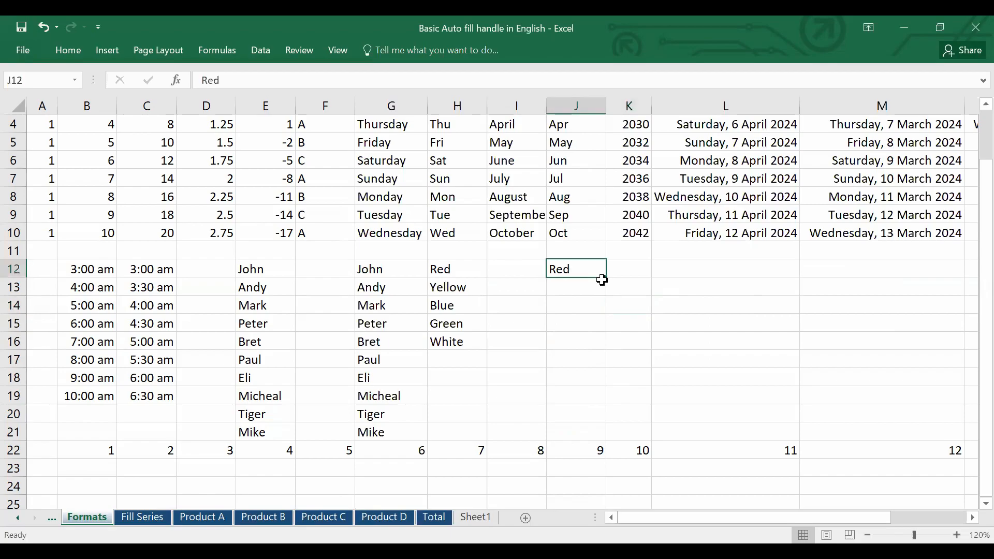
{"action": "left_click_drag", "start_coordinate": [606, 280], "coordinate": [606, 280]}
{"action": "left_click_drag", "start_coordinate": [607, 358], "coordinate": [606, 344]}
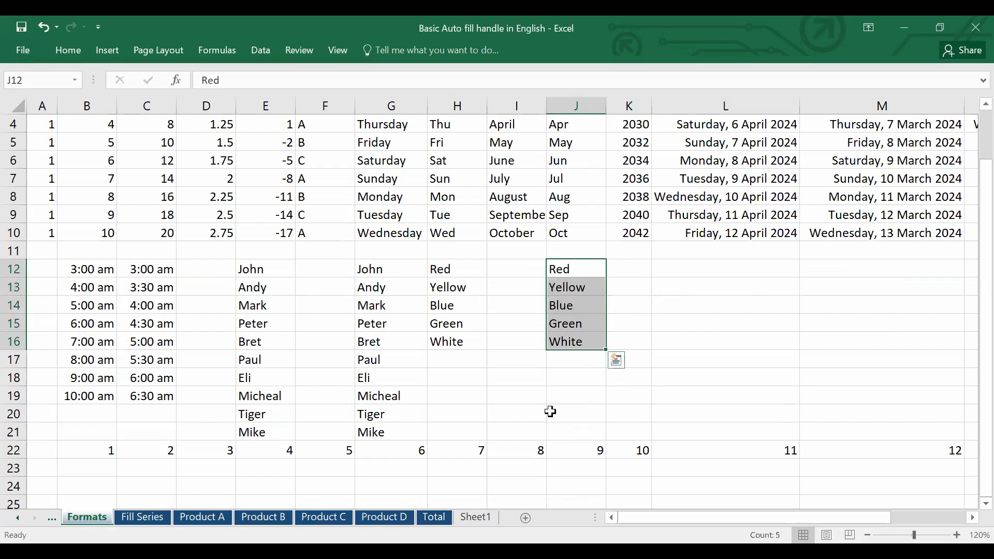
Step: Enter Red in C1 on Sheet1 and auto-fill it down through C7
{"action": "left_click", "coordinate": [475, 517]}
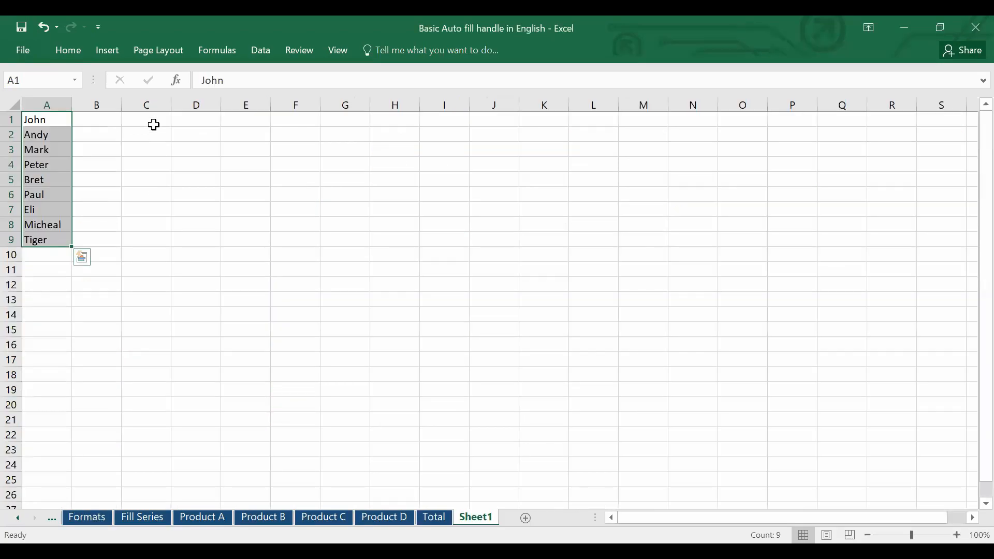
{"action": "left_click", "coordinate": [155, 123]}
{"action": "type", "text": "Red"}
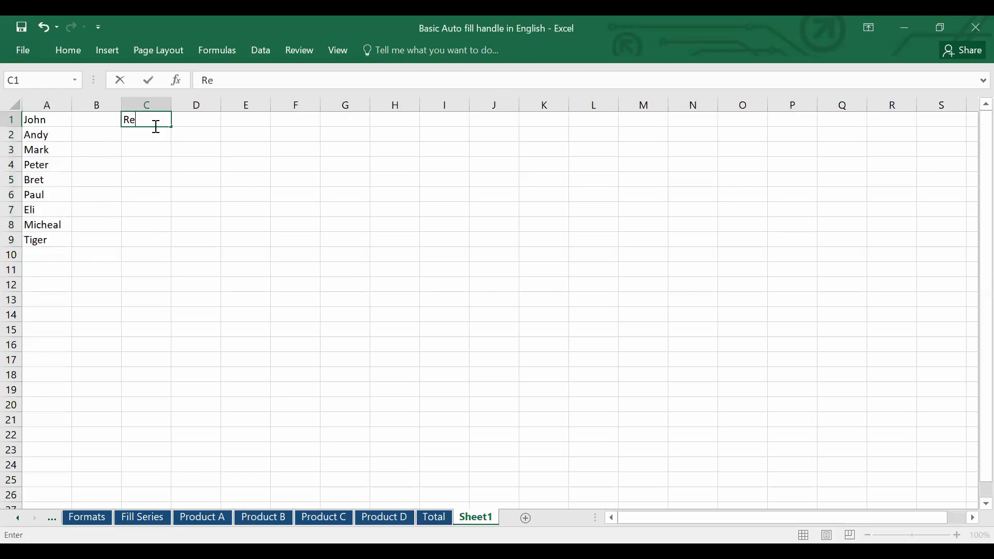
{"action": "left_click", "coordinate": [208, 191]}
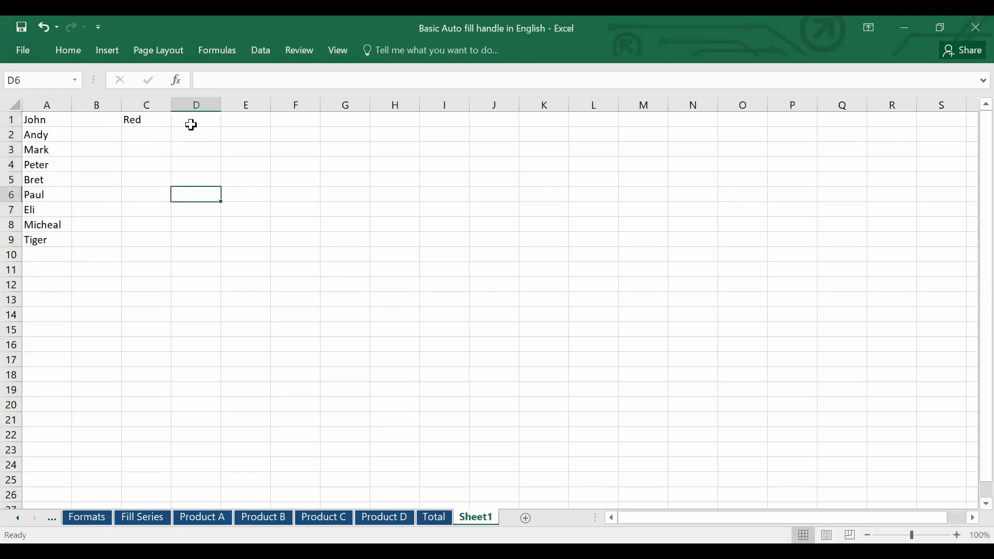
{"action": "left_click", "coordinate": [156, 121]}
{"action": "left_click_drag", "start_coordinate": [171, 124], "coordinate": [167, 220]}
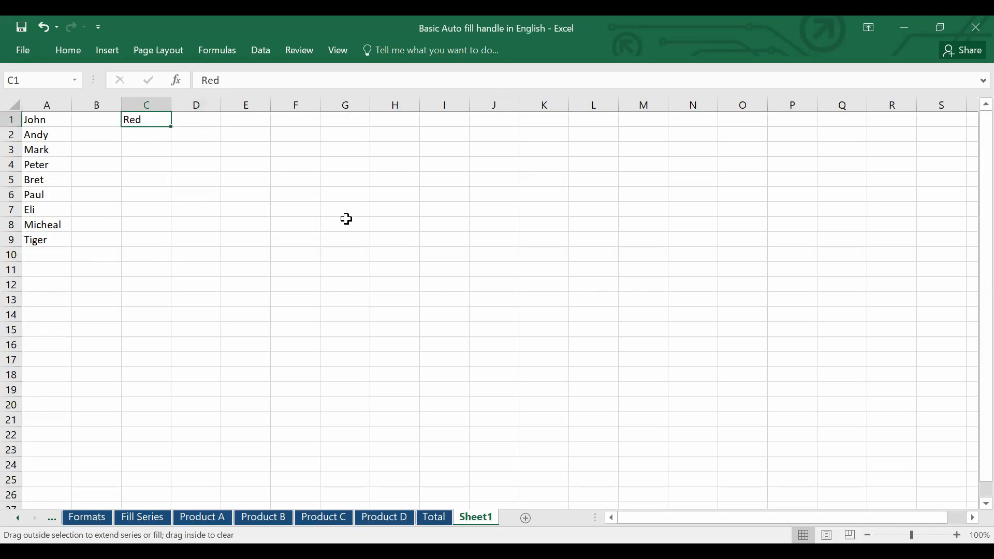
{"action": "left_click_drag", "start_coordinate": [347, 219], "coordinate": [347, 217]}
{"action": "left_click_drag", "start_coordinate": [146, 120], "coordinate": [142, 208]}
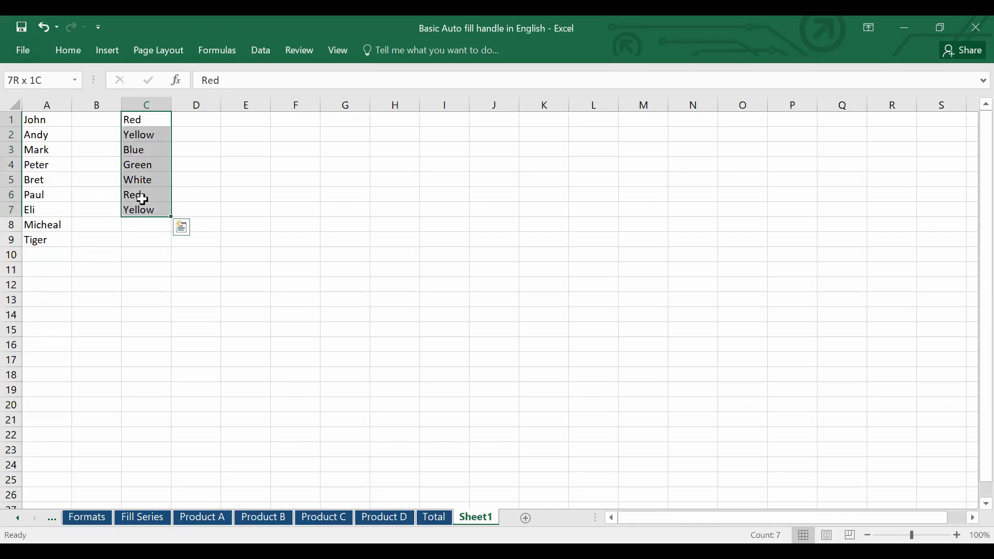
{"action": "left_click", "coordinate": [138, 196]}
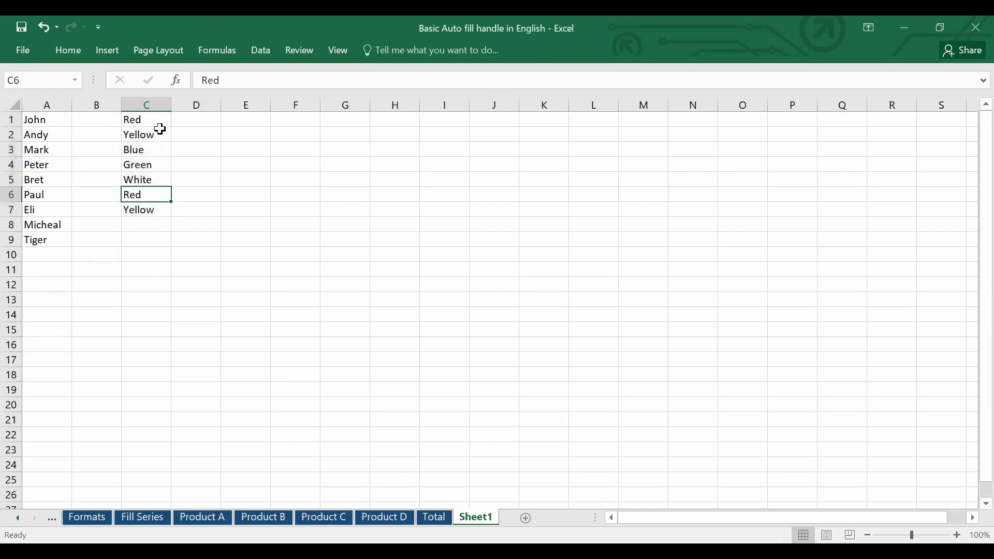
Step: Return to the Formats sheet, enter Carrot in L12 and auto-fill it down through L18
{"action": "left_click", "coordinate": [145, 517]}
{"action": "left_click", "coordinate": [202, 517]}
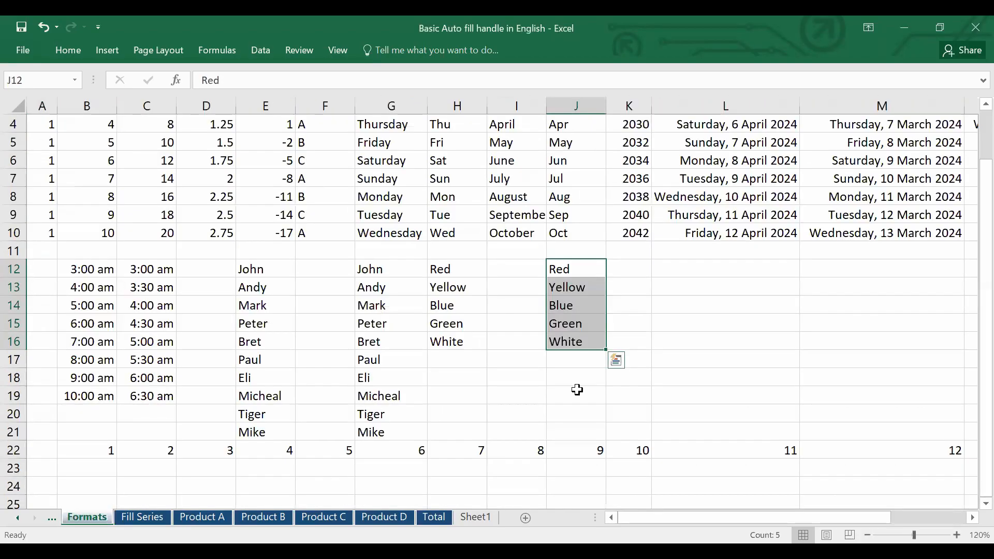
{"action": "left_click", "coordinate": [658, 268]}
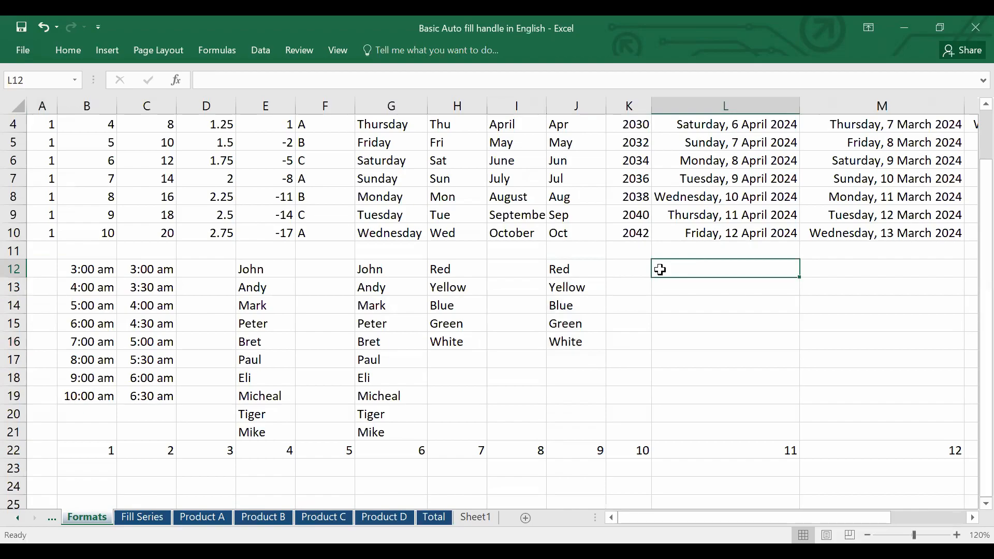
{"action": "type", "text": "Carrot"}
{"action": "left_click", "coordinate": [719, 340]}
{"action": "left_click", "coordinate": [711, 267]}
{"action": "left_click_drag", "start_coordinate": [799, 277], "coordinate": [803, 382]}
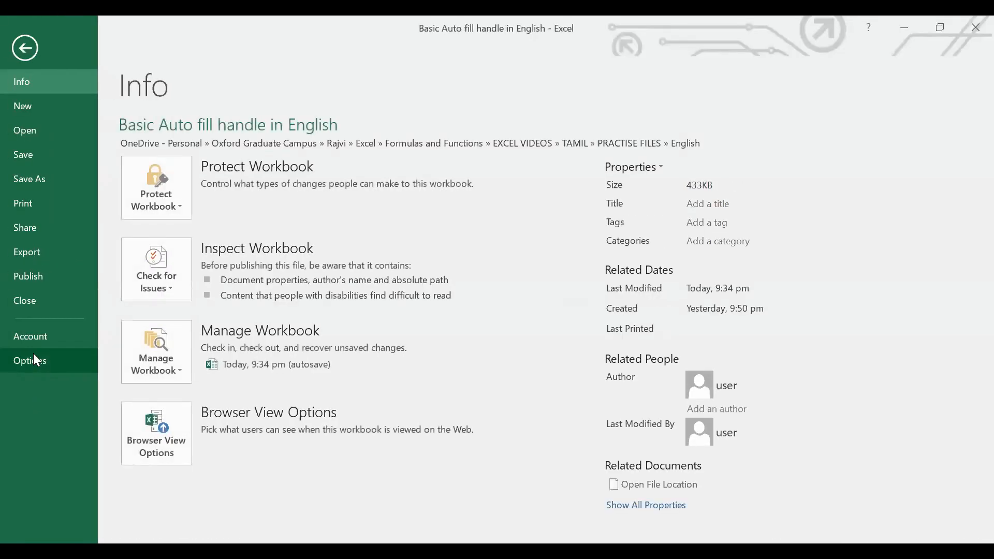
Step: Examine the saved custom lists in Excel's advanced options and close them without changes
{"action": "left_click", "coordinate": [34, 356]}
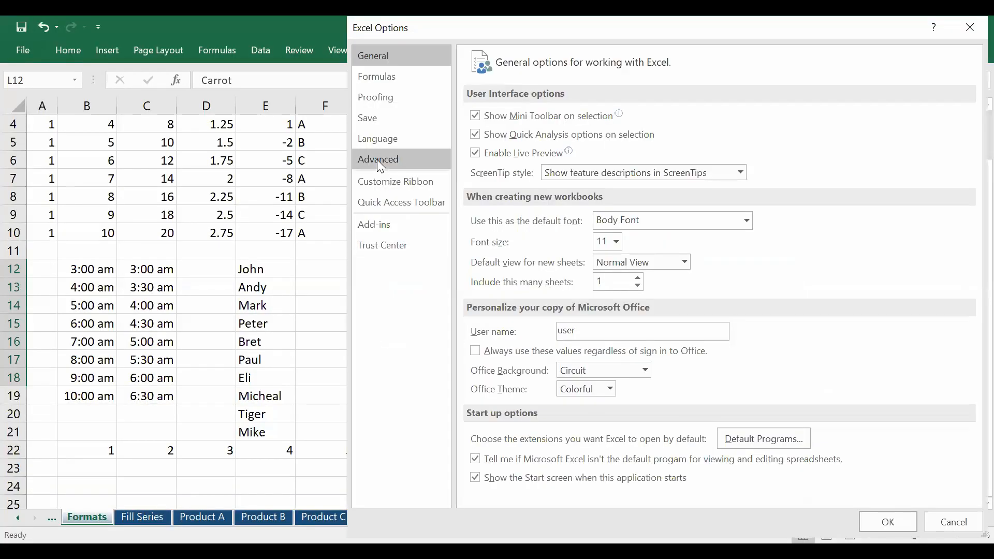
{"action": "left_click", "coordinate": [380, 160]}
{"action": "scroll", "coordinate": [973, 278], "scroll_direction": "down", "scroll_amount": 1}
{"action": "left_click_drag", "start_coordinate": [974, 159], "coordinate": [974, 505]}
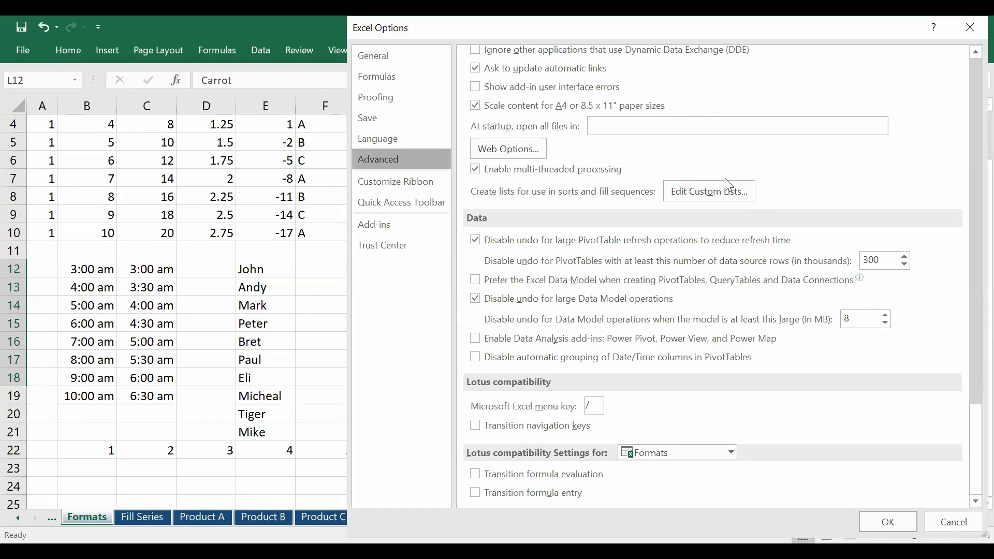
{"action": "left_click", "coordinate": [728, 191]}
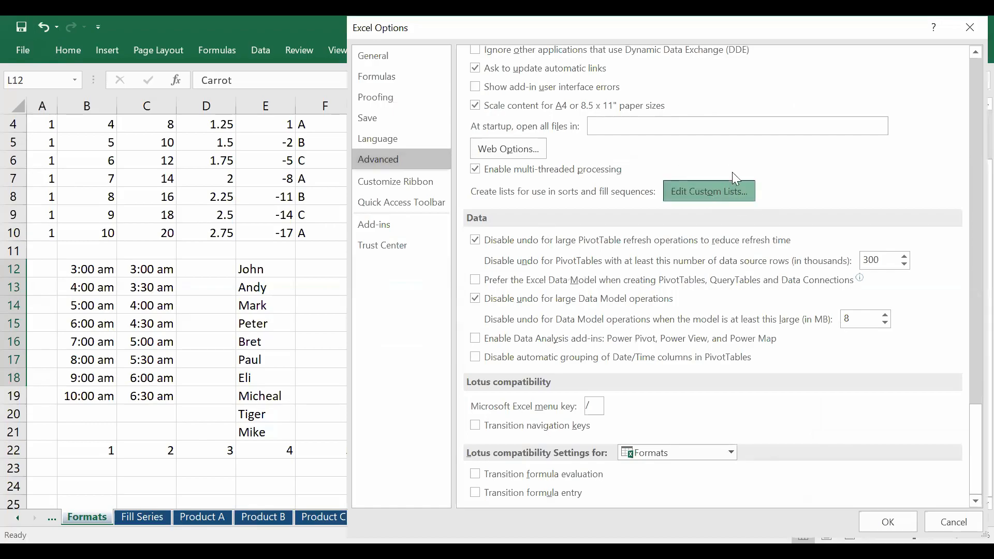
{"action": "left_click_drag", "start_coordinate": [738, 210], "coordinate": [737, 166]}
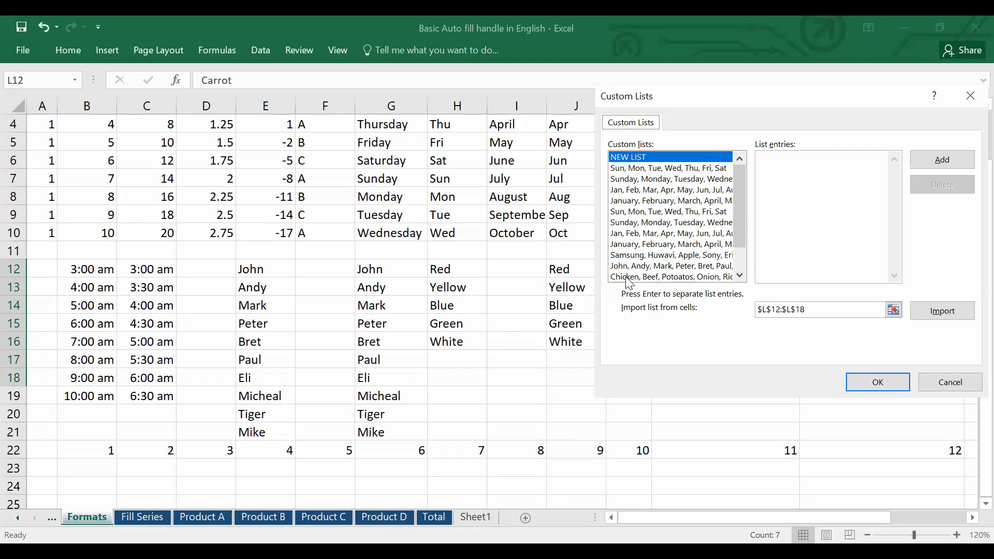
{"action": "left_click_drag", "start_coordinate": [741, 222], "coordinate": [679, 282]}
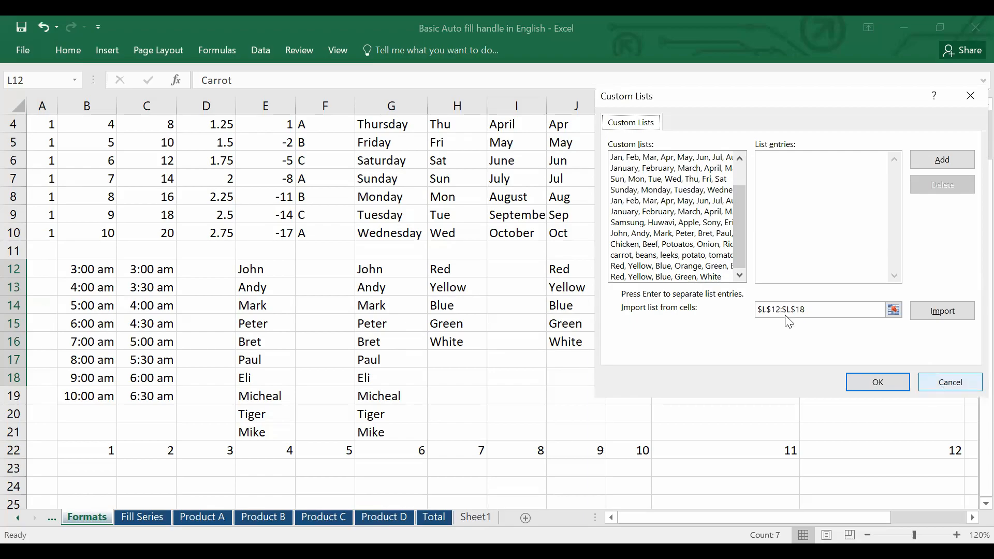
{"action": "key", "text": "Escape"}
{"action": "key", "text": "Escape"}
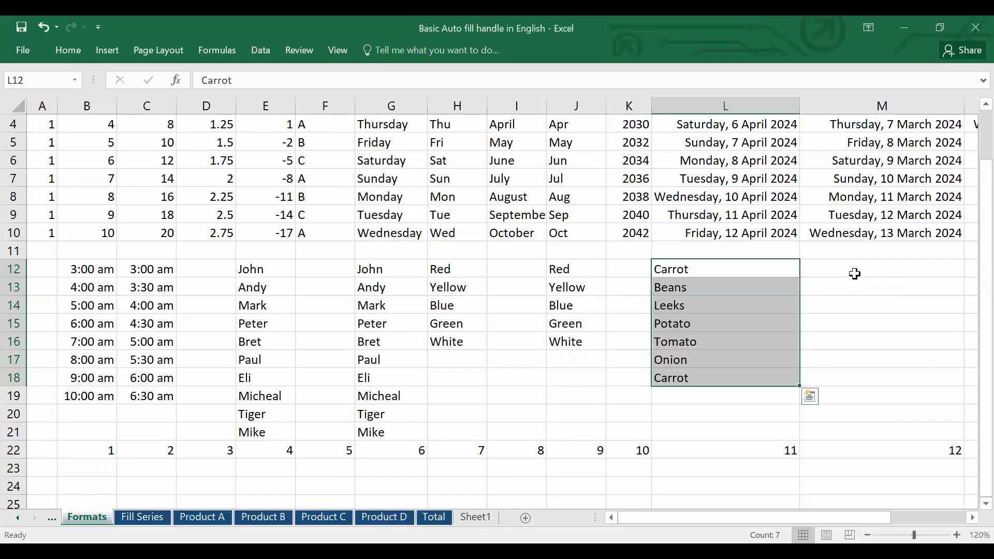
Step: Enter Samsung in M12 on the Formats sheet and auto-fill it down through M18
{"action": "left_click", "coordinate": [855, 274]}
{"action": "type", "text": "Sa"}
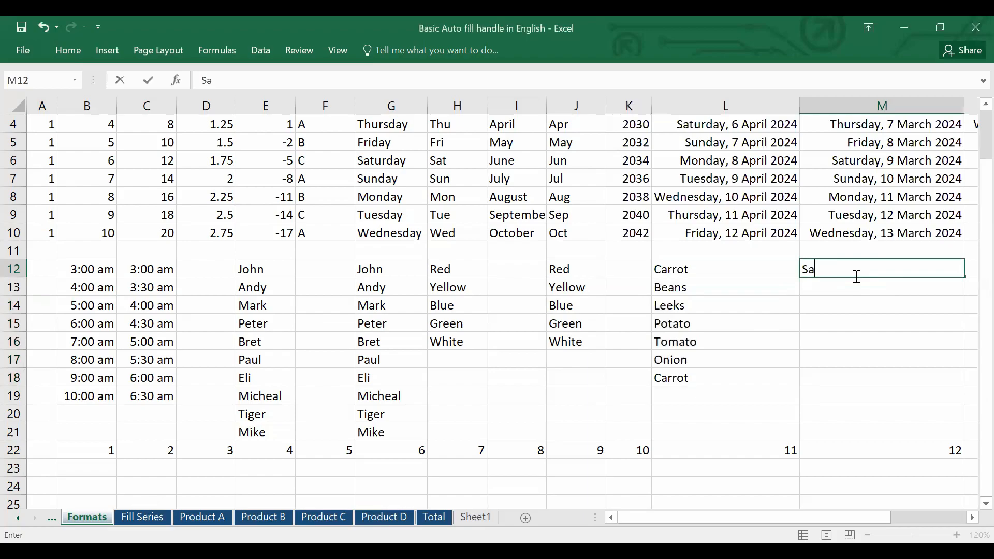
{"action": "type", "text": "msung"}
{"action": "left_click", "coordinate": [853, 302]}
{"action": "left_click", "coordinate": [854, 268]}
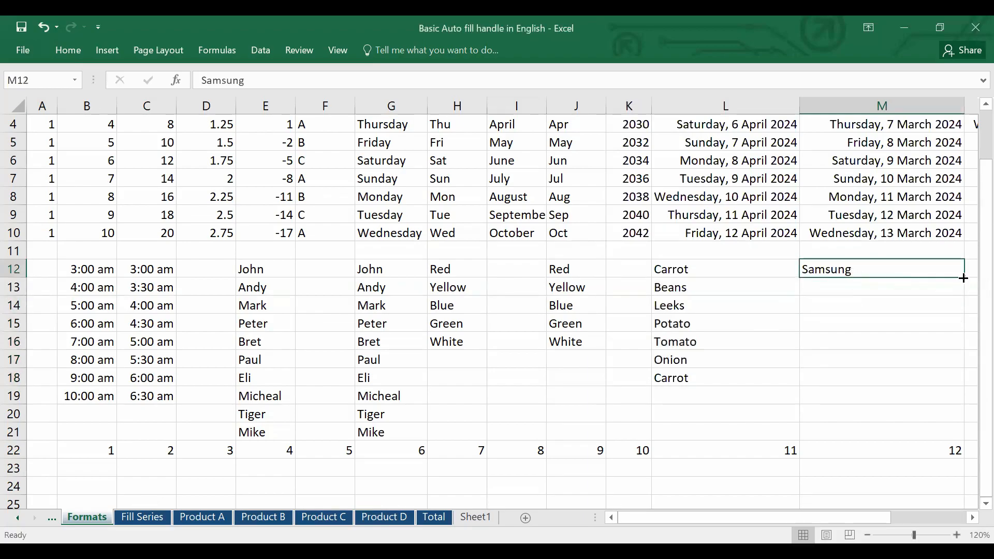
{"action": "left_click_drag", "start_coordinate": [939, 405], "coordinate": [932, 383]}
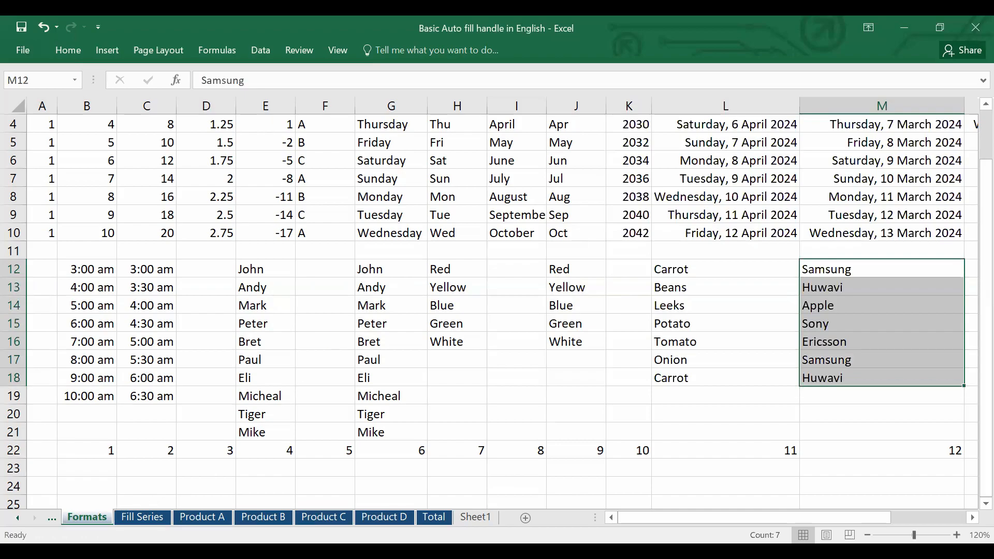
Step: Review the basic and advanced Auto Fill Handle topics on the Autio fill sheet and switch to the Fill Series sheet
{"action": "left_click", "coordinate": [17, 518]}
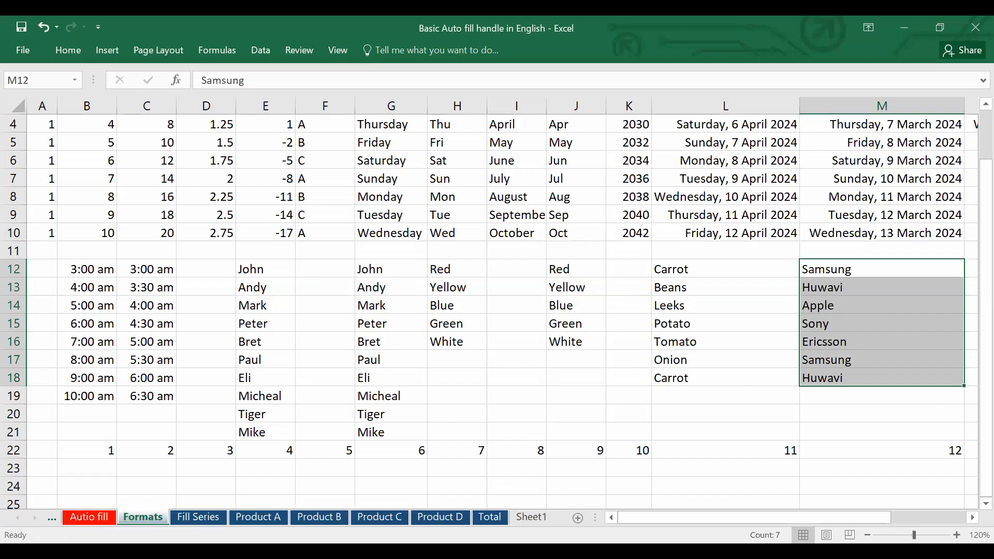
{"action": "left_click", "coordinate": [88, 517]}
{"action": "left_click_drag", "start_coordinate": [124, 139], "coordinate": [218, 282]}
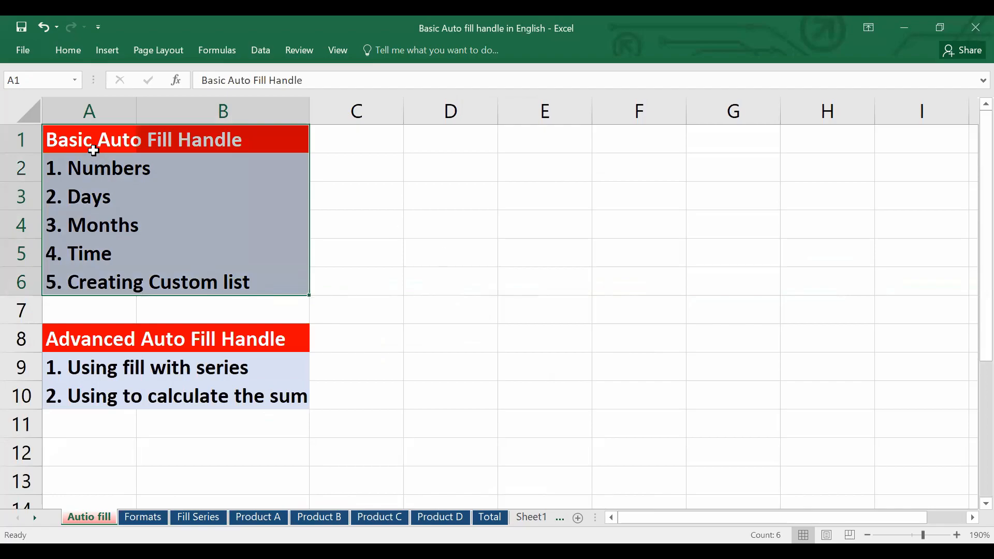
{"action": "left_click_drag", "start_coordinate": [93, 143], "coordinate": [254, 282]}
{"action": "left_click", "coordinate": [453, 313]}
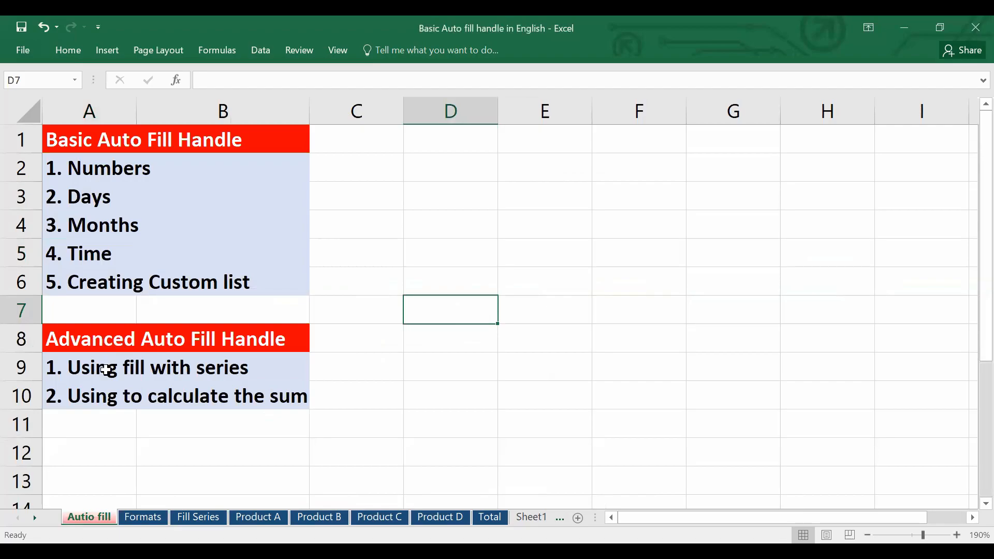
{"action": "left_click", "coordinate": [105, 369]}
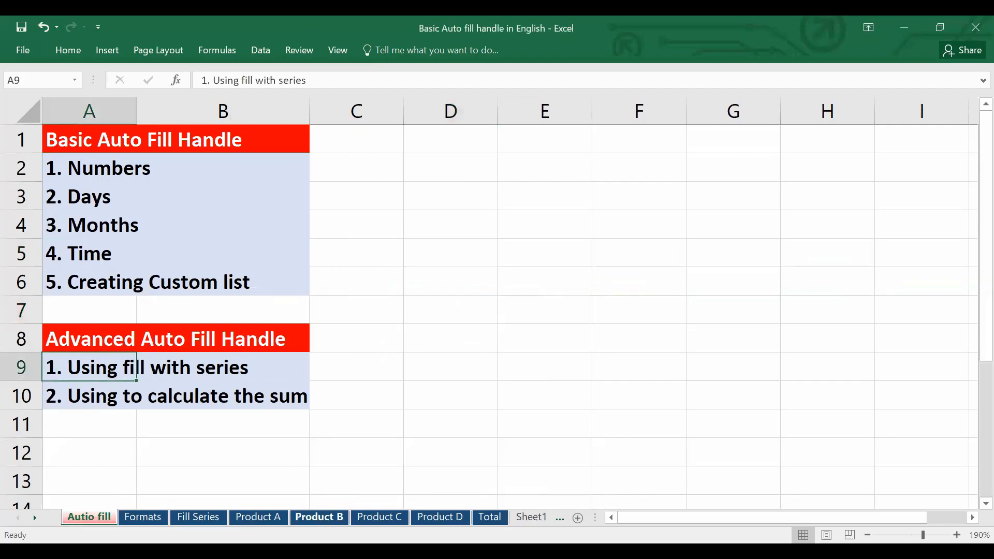
{"action": "left_click", "coordinate": [199, 516]}
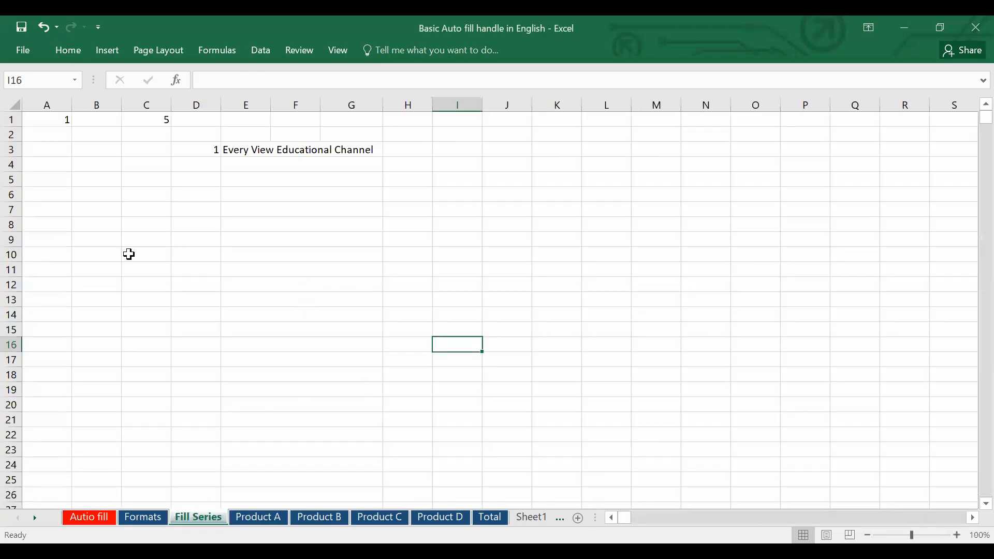
Step: Enter 2 in A2 below the starting 1, select both cells, and clear A2 again
{"action": "left_click", "coordinate": [55, 121]}
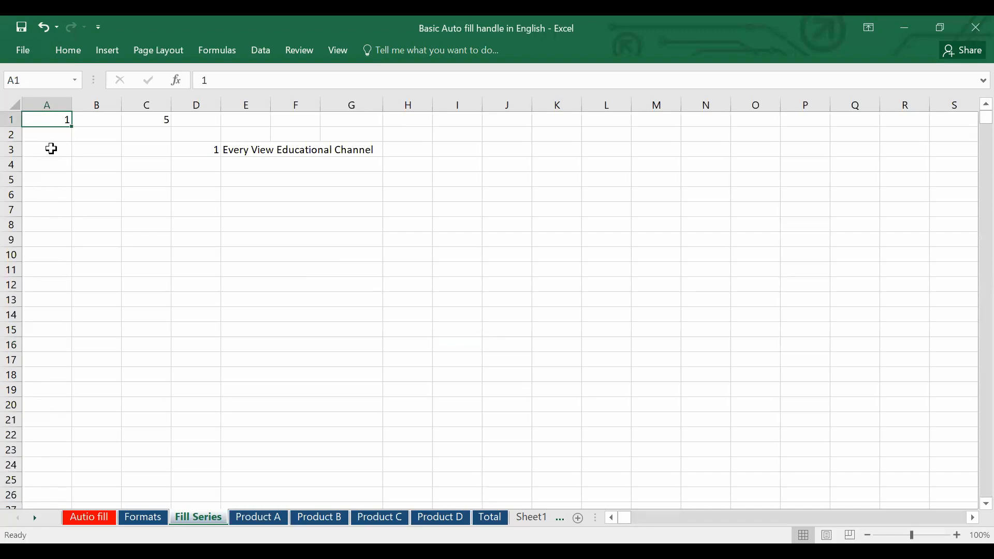
{"action": "left_click", "coordinate": [53, 139]}
{"action": "type", "text": "2"}
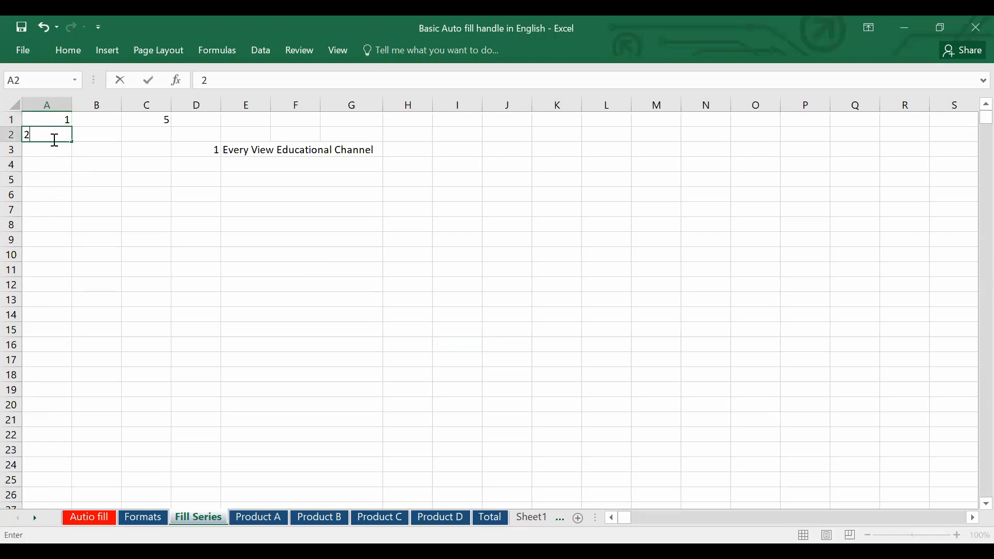
{"action": "left_click", "coordinate": [85, 198]}
{"action": "left_click_drag", "start_coordinate": [53, 121], "coordinate": [54, 134]}
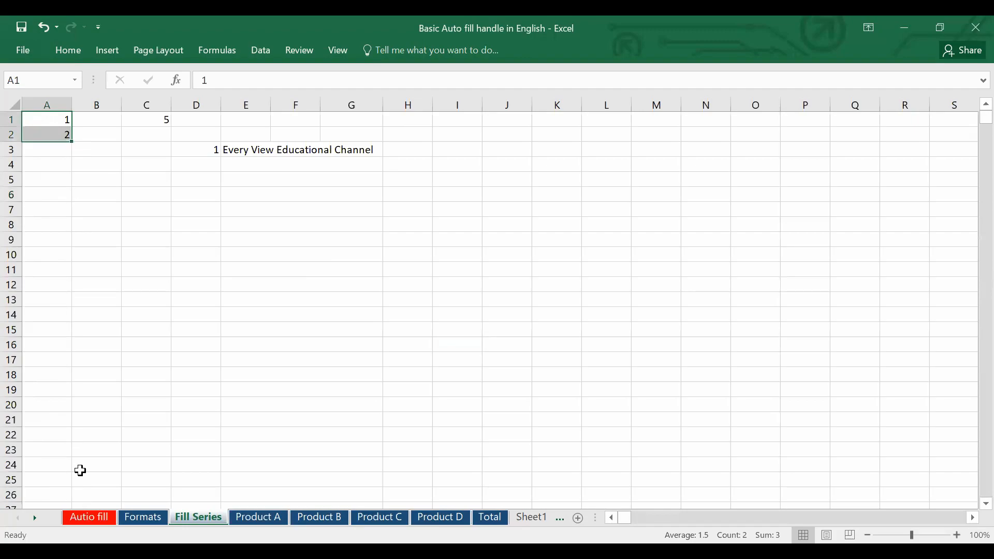
{"action": "left_click", "coordinate": [52, 138]}
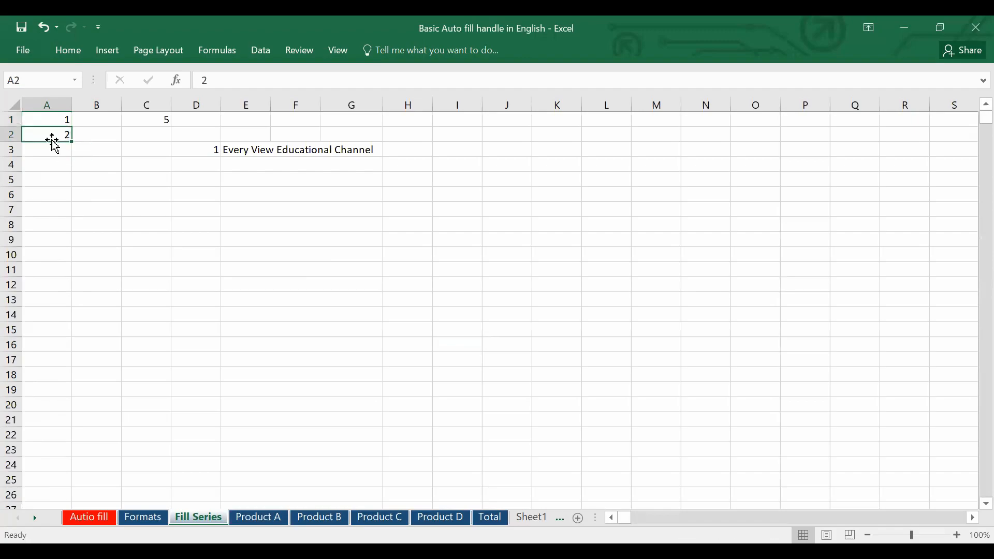
{"action": "key", "text": "Delete"}
{"action": "left_click", "coordinate": [64, 182]}
Step: Fill a linear series down column A from A1 with step value 1 and stop value 10000, and check its end
{"action": "left_click", "coordinate": [47, 118]}
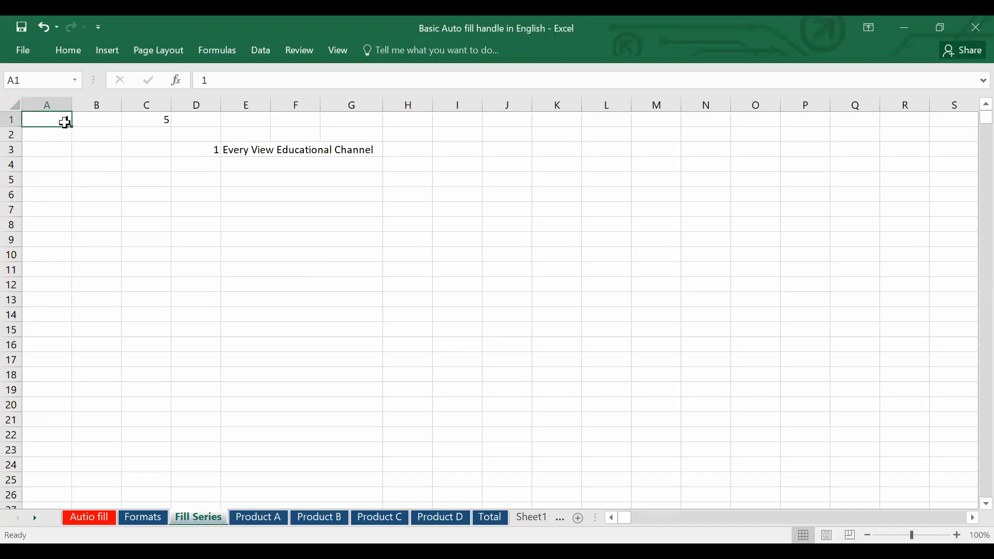
{"action": "left_click", "coordinate": [70, 54]}
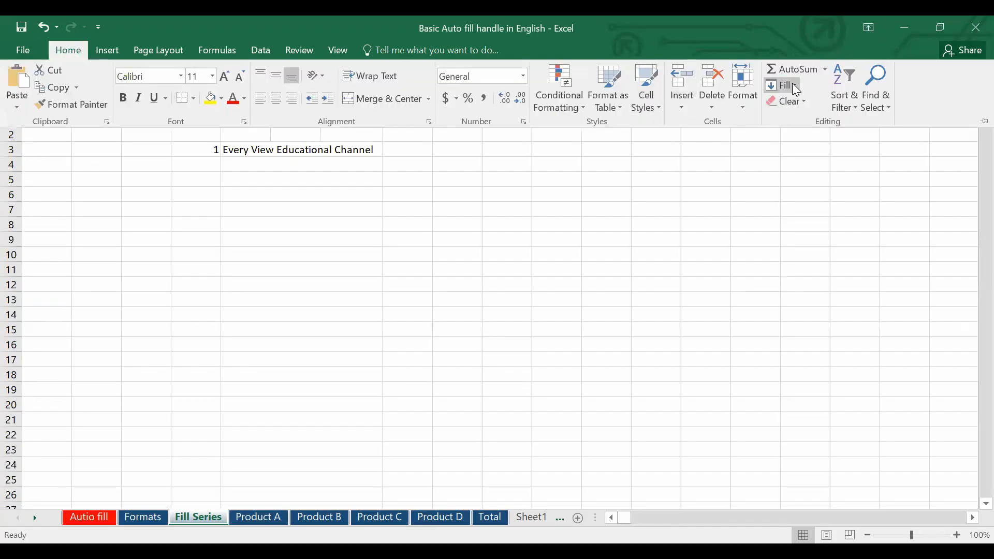
{"action": "left_click", "coordinate": [798, 90]}
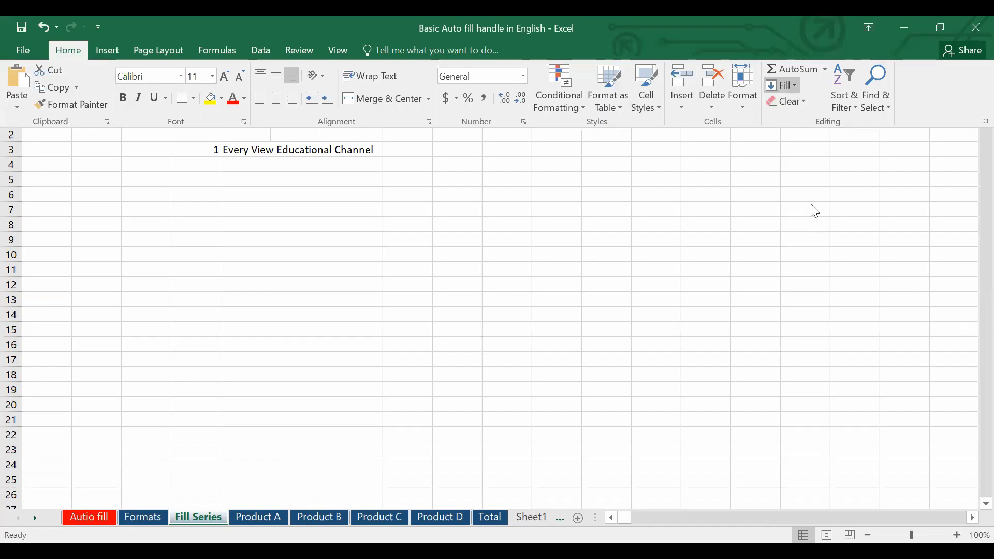
{"action": "left_click", "coordinate": [813, 201]}
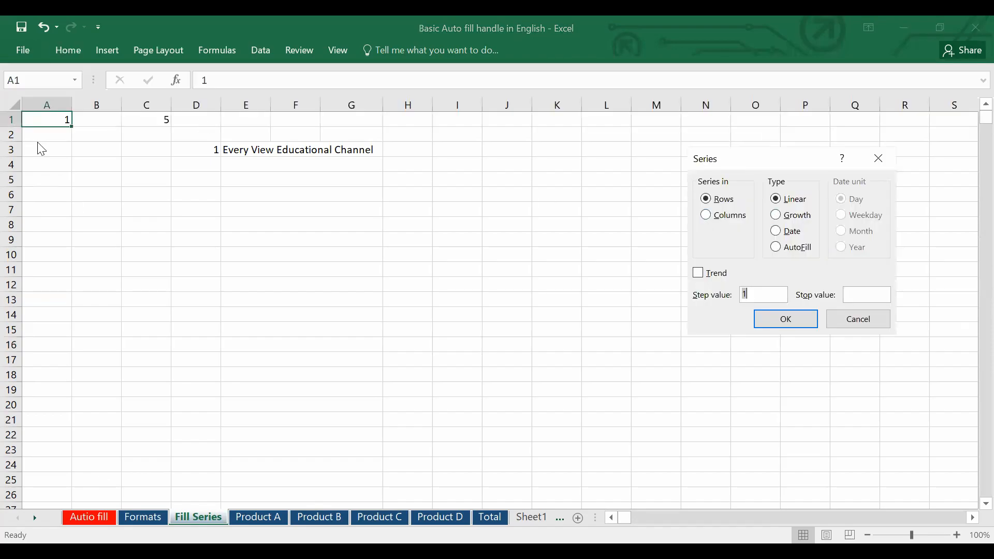
{"action": "left_click", "coordinate": [709, 216]}
{"action": "left_click", "coordinate": [857, 299]}
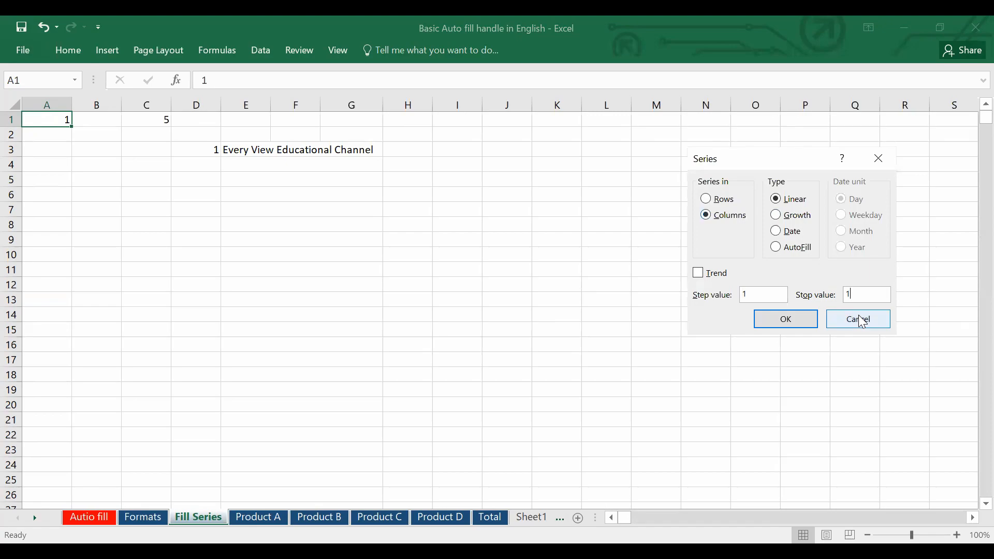
{"action": "left_click", "coordinate": [788, 321]}
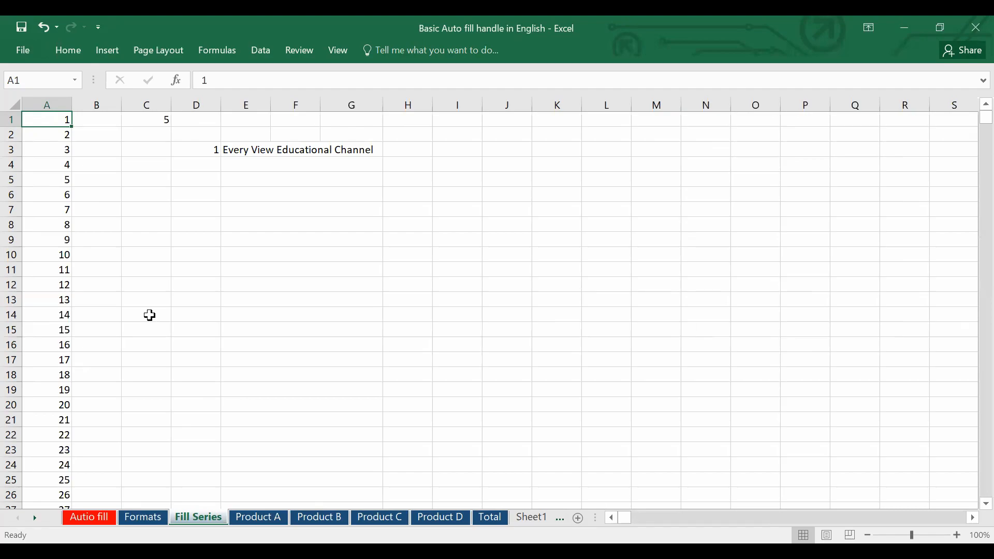
{"action": "key", "text": "ctrl+Down"}
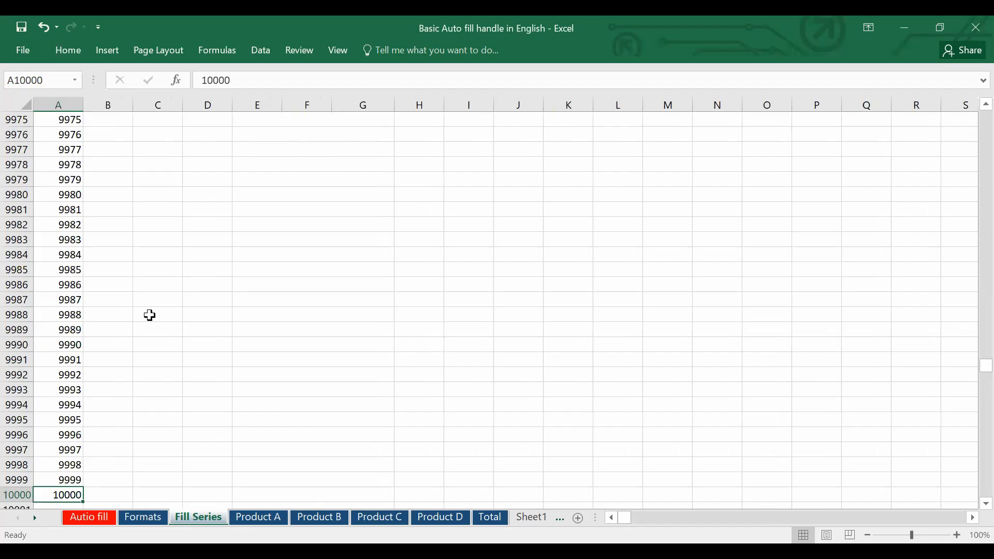
{"action": "key", "text": "ctrl+Up"}
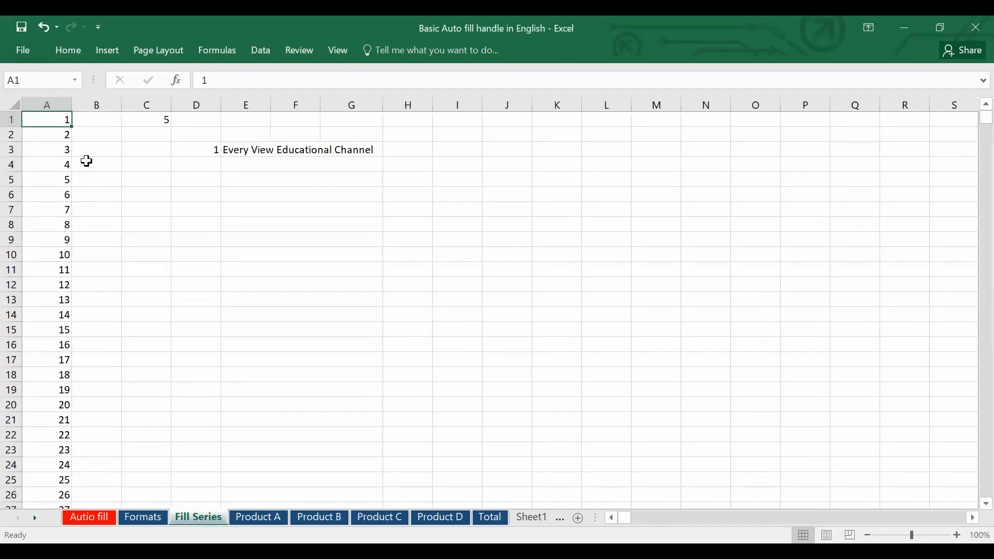
Step: Fill a linear series across row 1 from C1 with step value 5 and stop value 10000, and check its end
{"action": "left_click", "coordinate": [177, 125]}
{"action": "left_click", "coordinate": [165, 121]}
{"action": "left_click", "coordinate": [184, 123]}
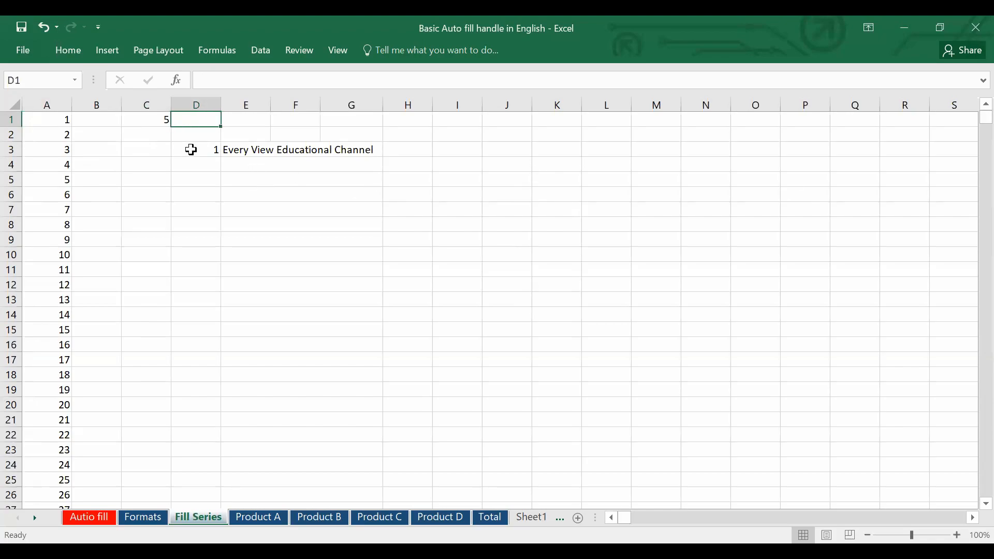
{"action": "left_click", "coordinate": [156, 123]}
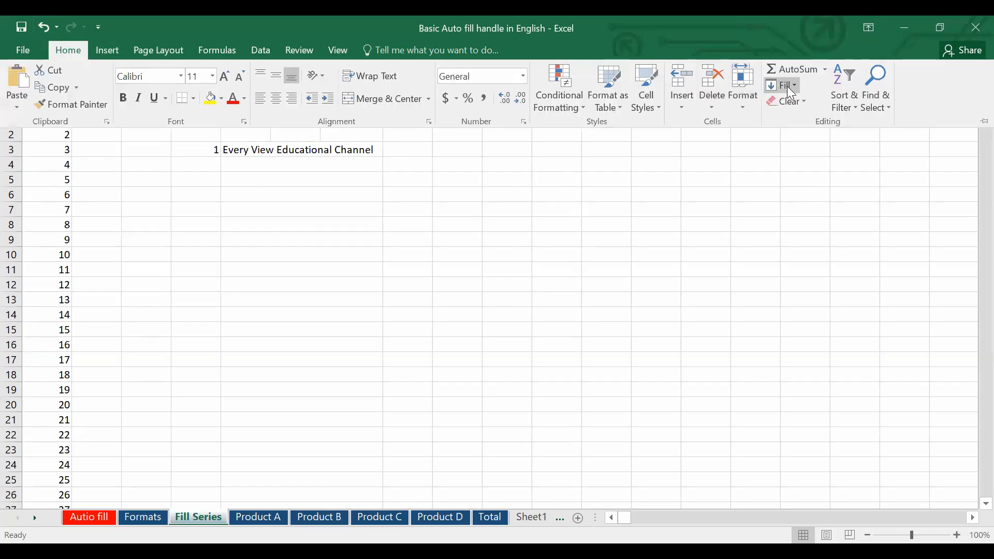
{"action": "left_click", "coordinate": [797, 94]}
{"action": "left_click", "coordinate": [815, 202]}
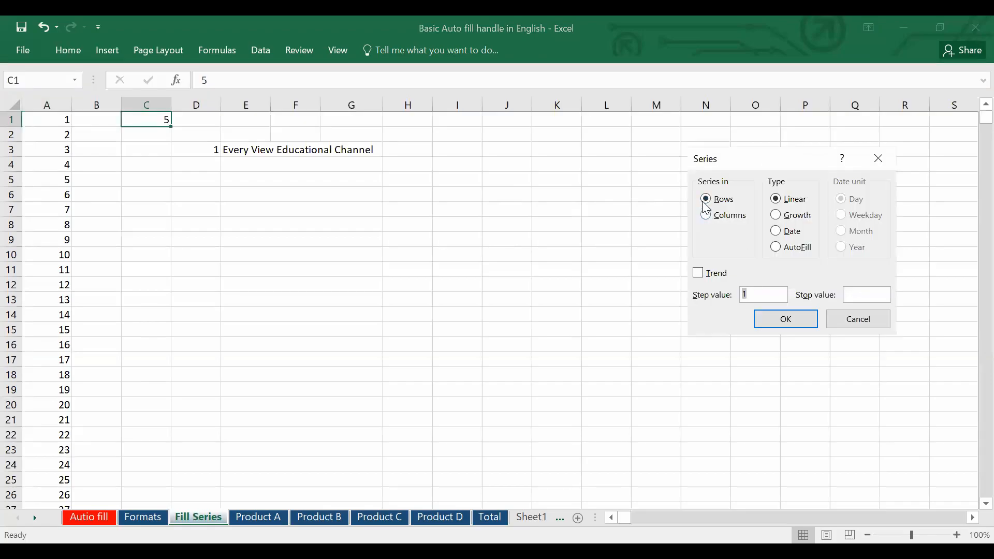
{"action": "left_click", "coordinate": [709, 217]}
{"action": "left_click", "coordinate": [708, 201]}
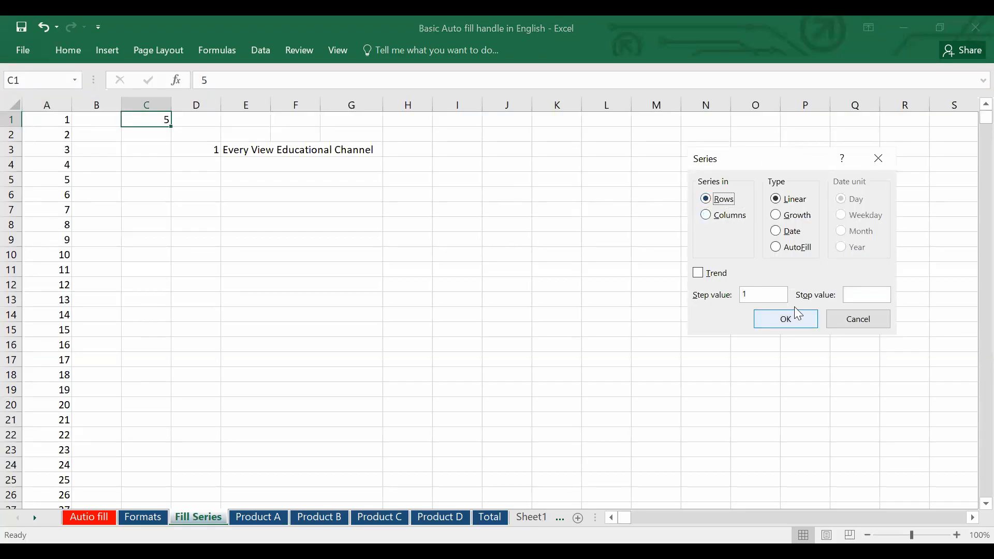
{"action": "left_click_drag", "start_coordinate": [753, 293], "coordinate": [730, 295]}
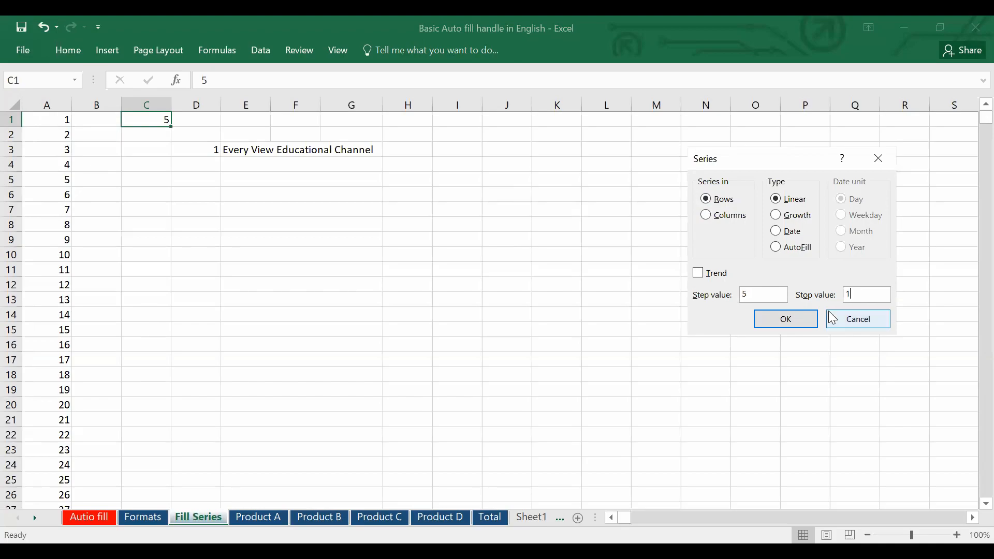
{"action": "left_click", "coordinate": [769, 322]}
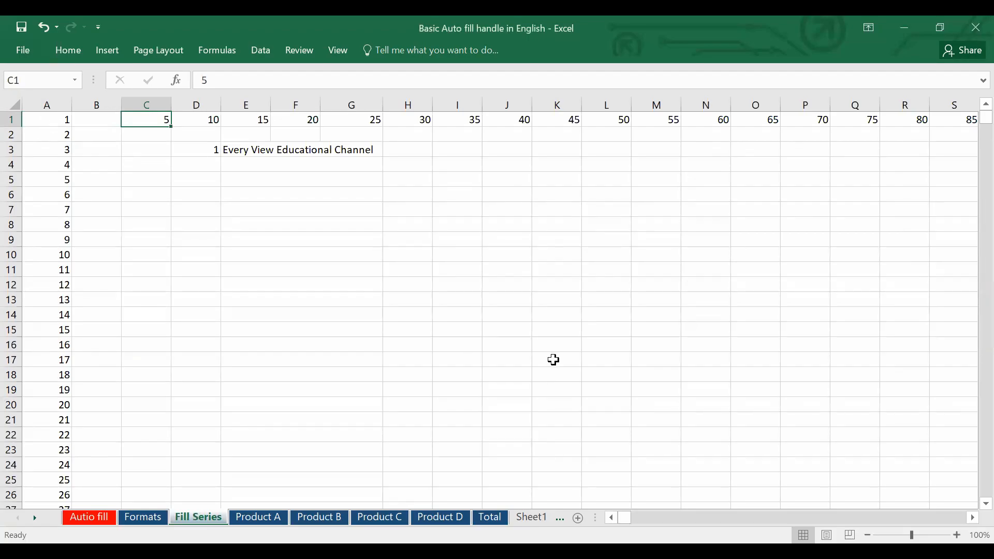
{"action": "key", "text": "ctrl+Right"}
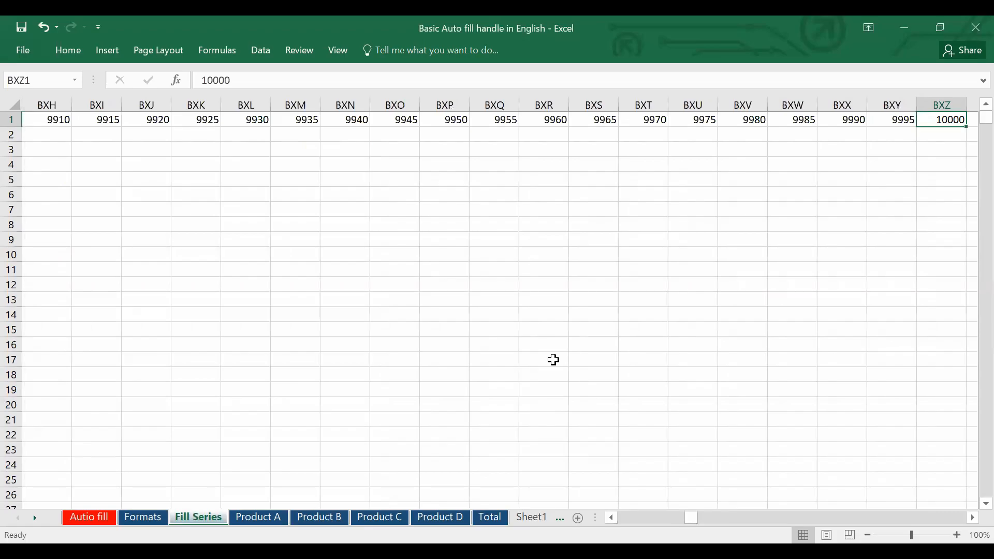
{"action": "key", "text": "ctrl+Left"}
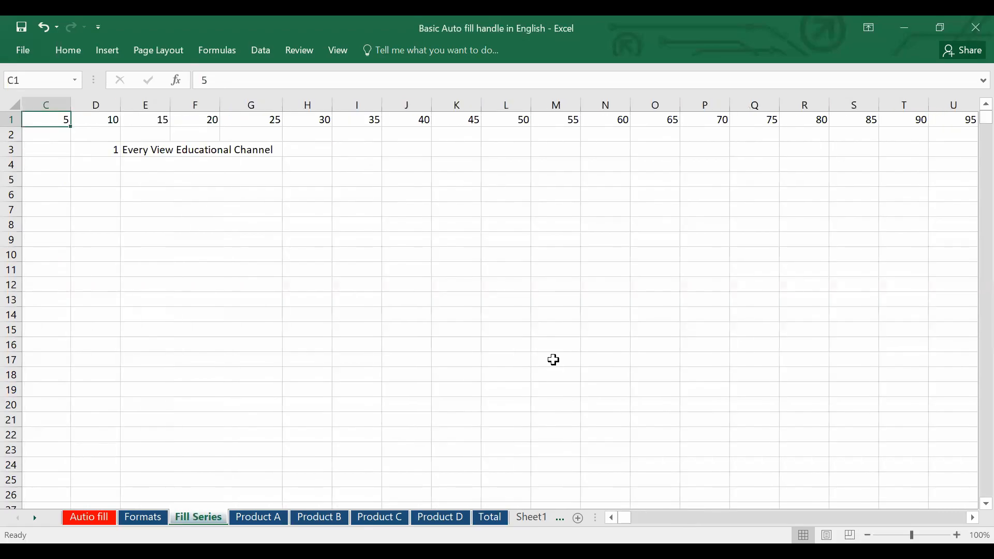
Step: Clear D3 beside the Every View Educational Channel text and enter 1 in it again
{"action": "left_click", "coordinate": [107, 162]}
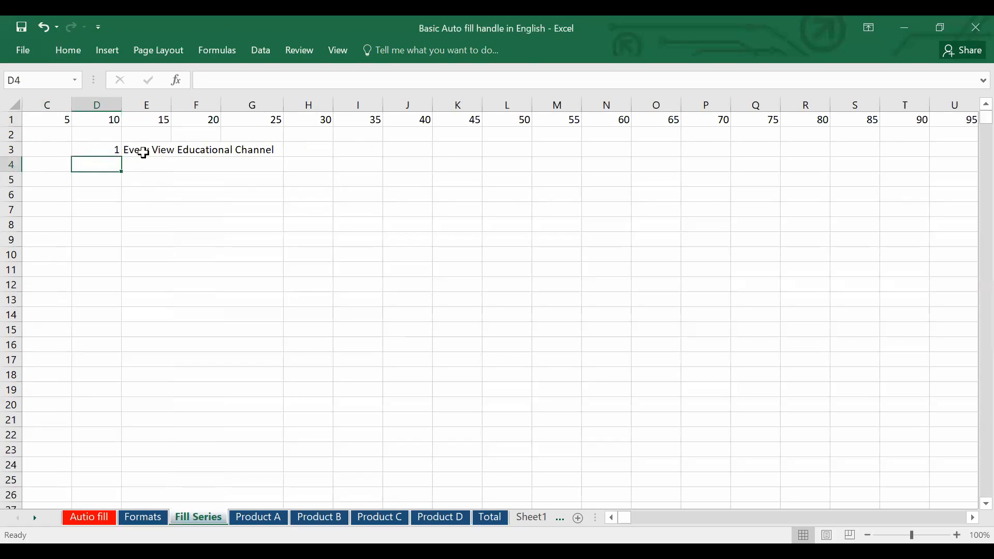
{"action": "left_click", "coordinate": [93, 151]}
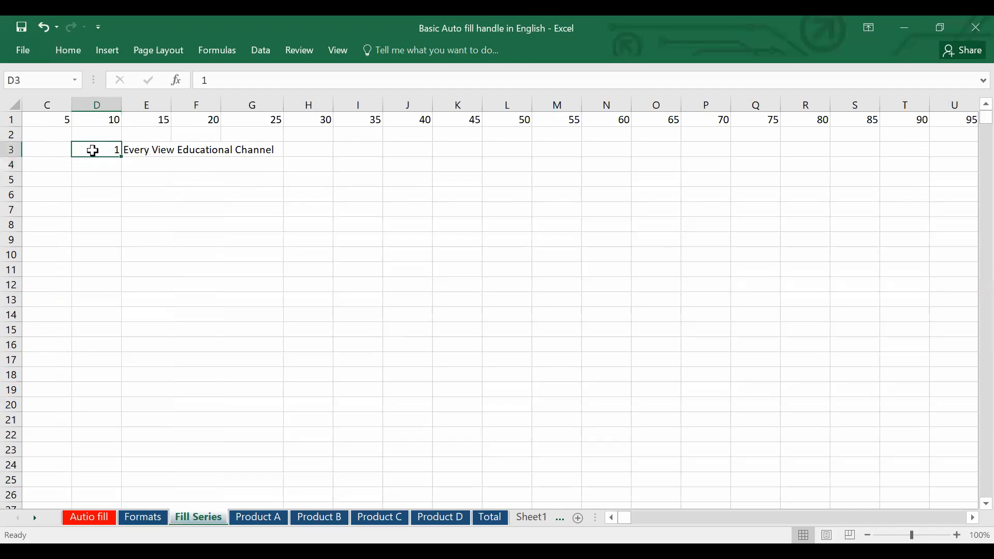
{"action": "key", "text": "Delete"}
{"action": "left_click_drag", "start_coordinate": [144, 148], "coordinate": [213, 152]}
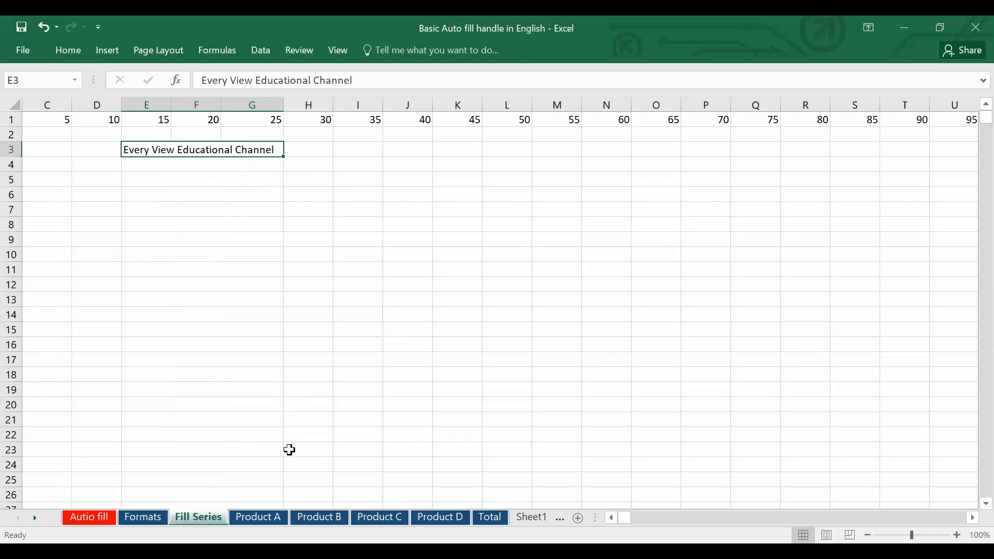
{"action": "left_click", "coordinate": [106, 151]}
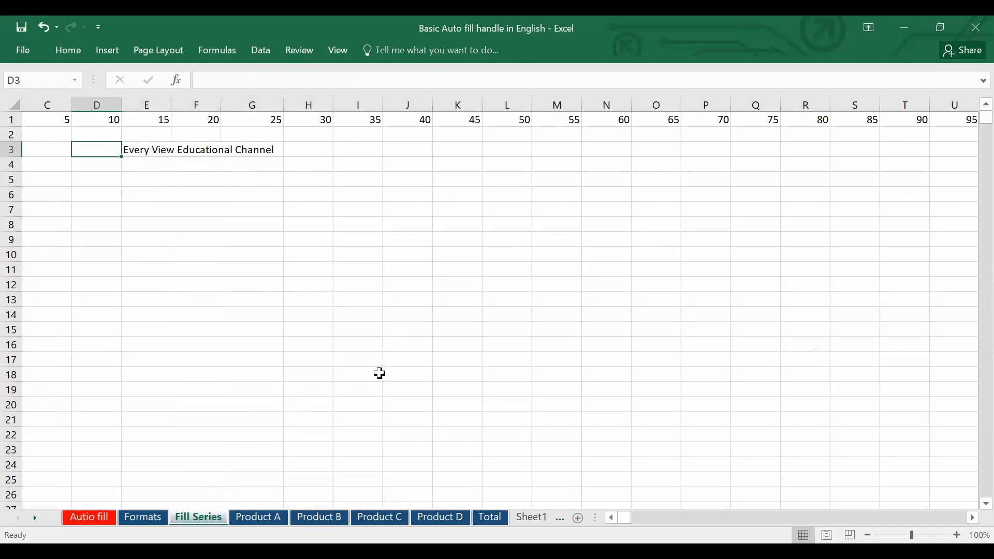
{"action": "type", "text": "1"}
{"action": "left_click", "coordinate": [409, 347]}
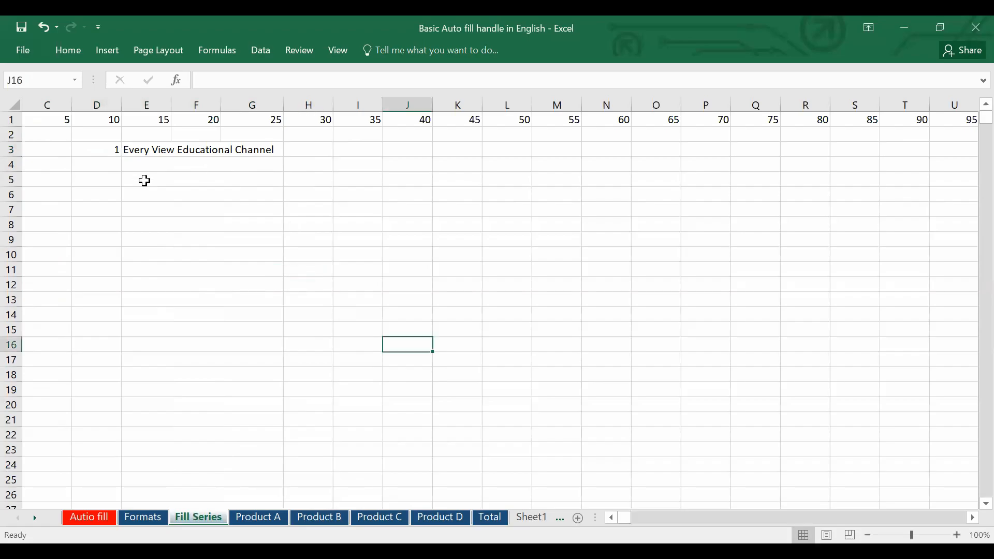
Step: Fill a linear series down column D from D3 with step value 1 and stop value 10000
{"action": "left_click", "coordinate": [100, 148]}
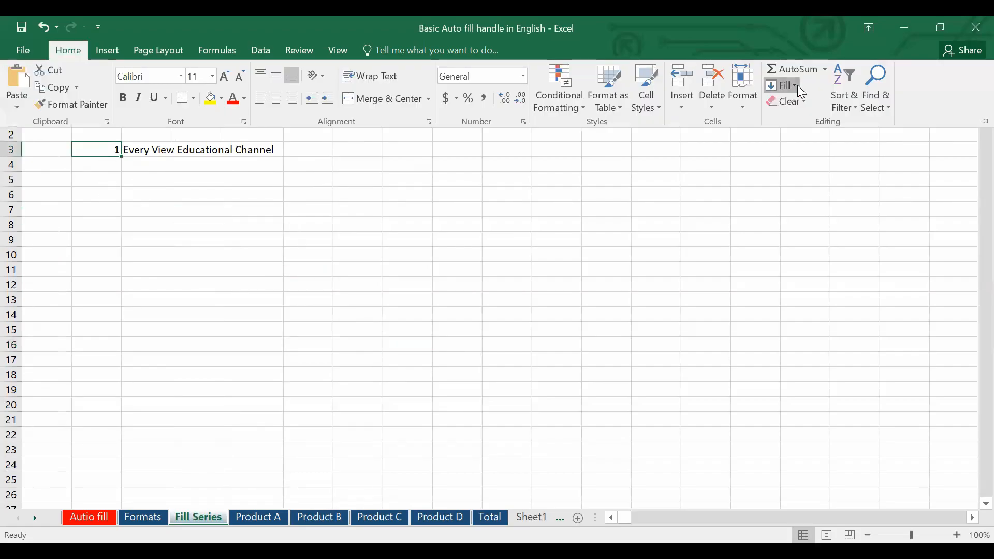
{"action": "left_click", "coordinate": [799, 88]}
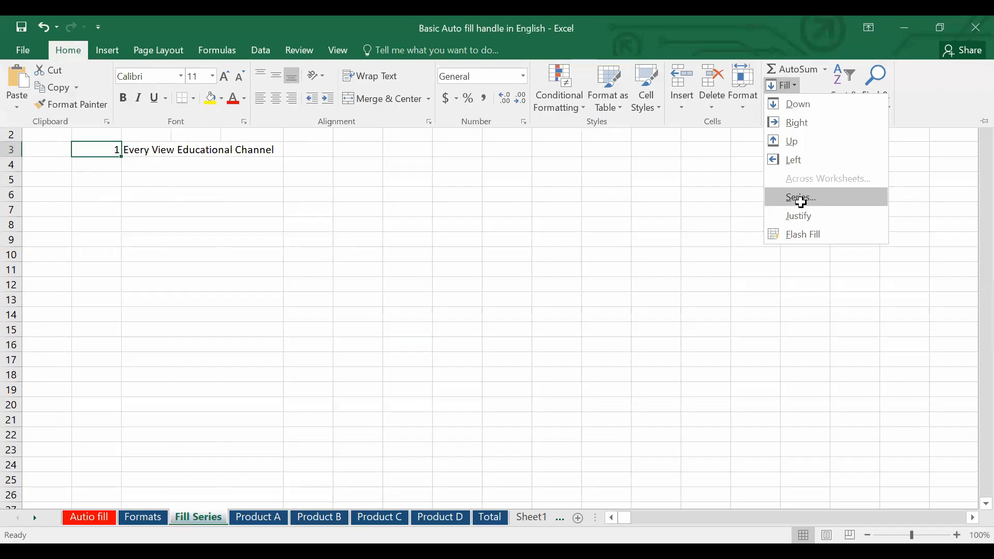
{"action": "left_click", "coordinate": [802, 201]}
{"action": "left_click", "coordinate": [712, 218]}
{"action": "left_click", "coordinate": [853, 296]}
{"action": "type", "text": "10000"}
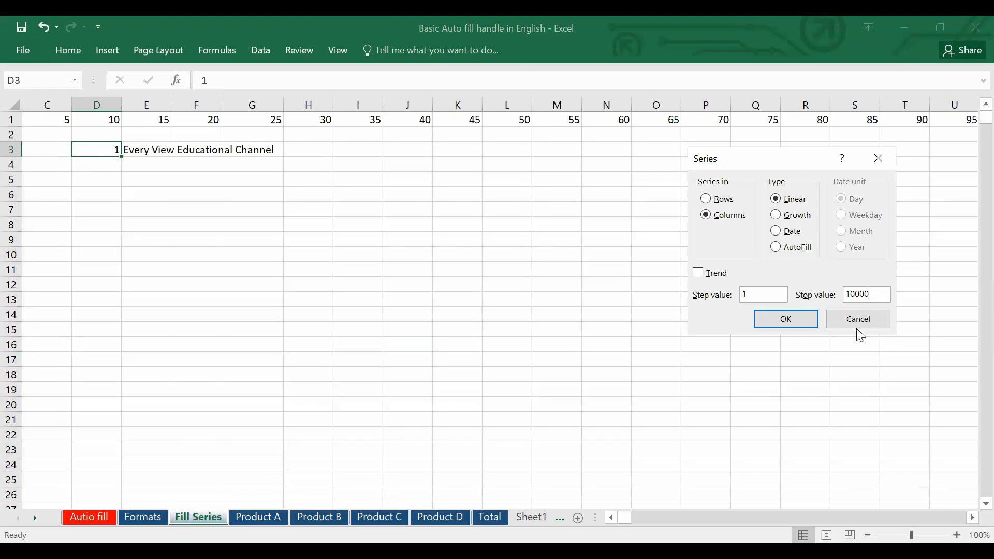
{"action": "left_click", "coordinate": [771, 320]}
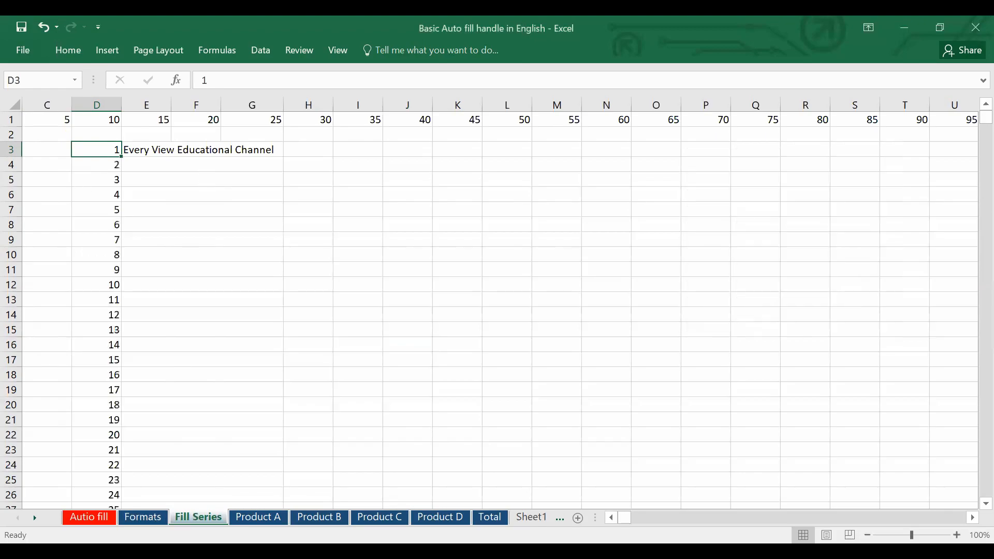
Step: Auto-fill the Every View Educational Channel text from E3 down to row 10002, and return to the Autio fill sheet
{"action": "left_click", "coordinate": [144, 151]}
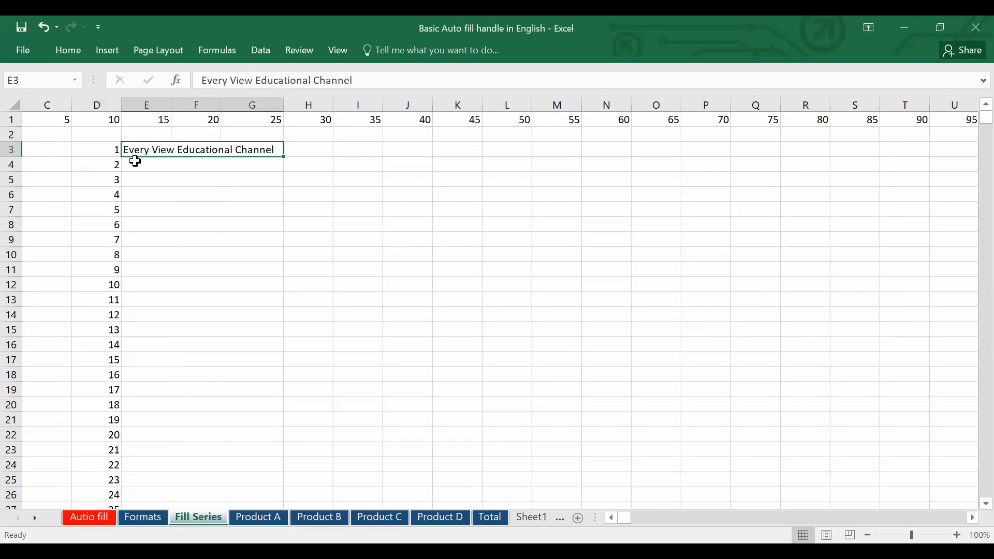
{"action": "double_click", "coordinate": [285, 159]}
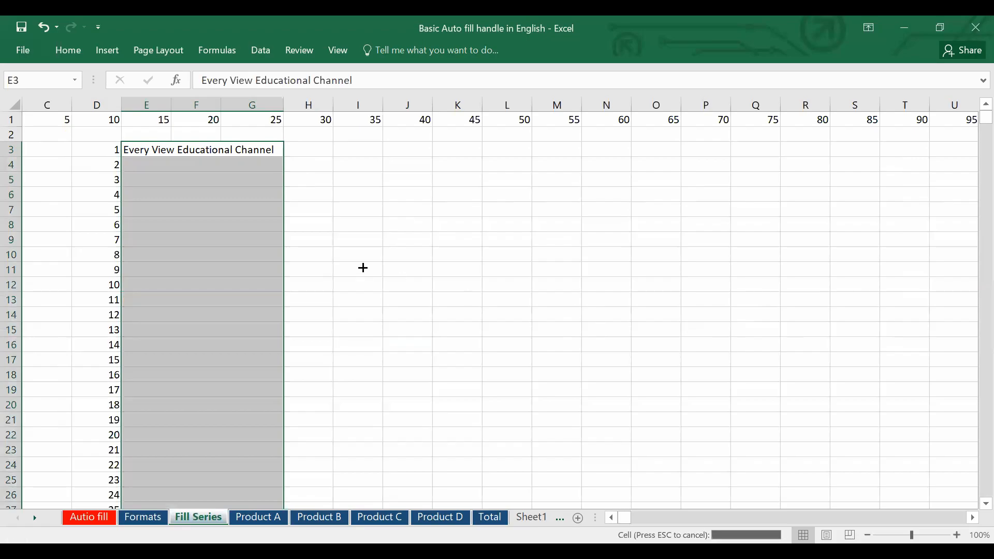
{"action": "left_click", "coordinate": [240, 151]}
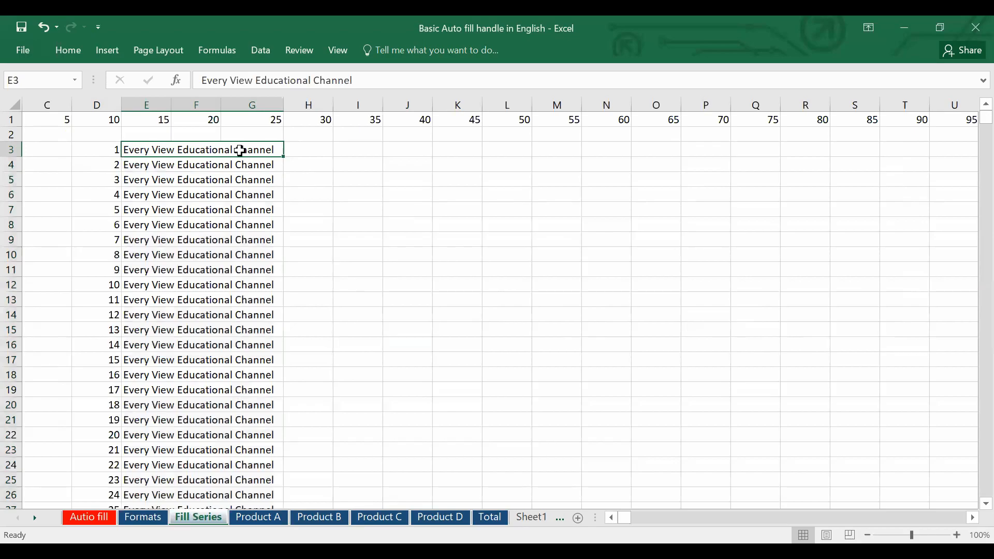
{"action": "key", "text": "ctrl+Down"}
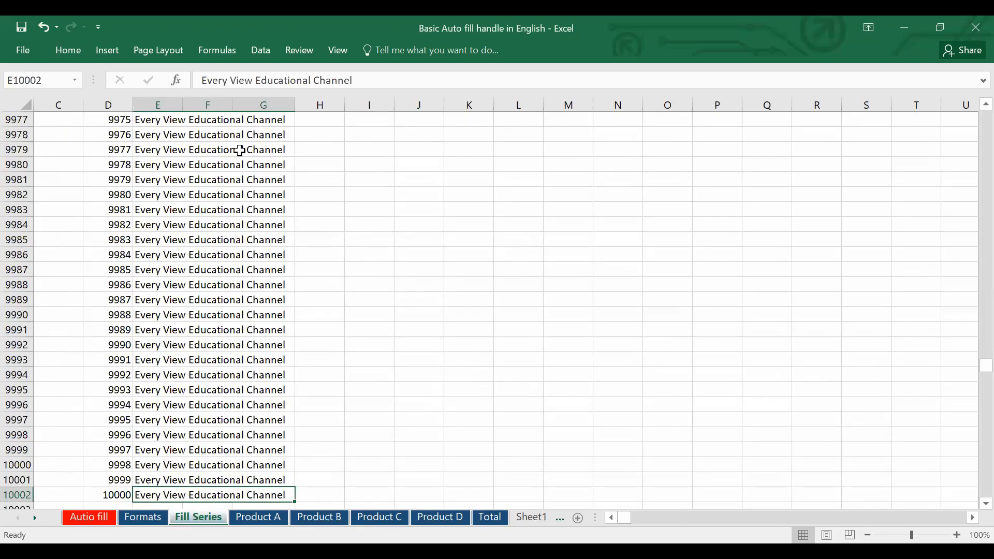
{"action": "key", "text": "ctrl+Up"}
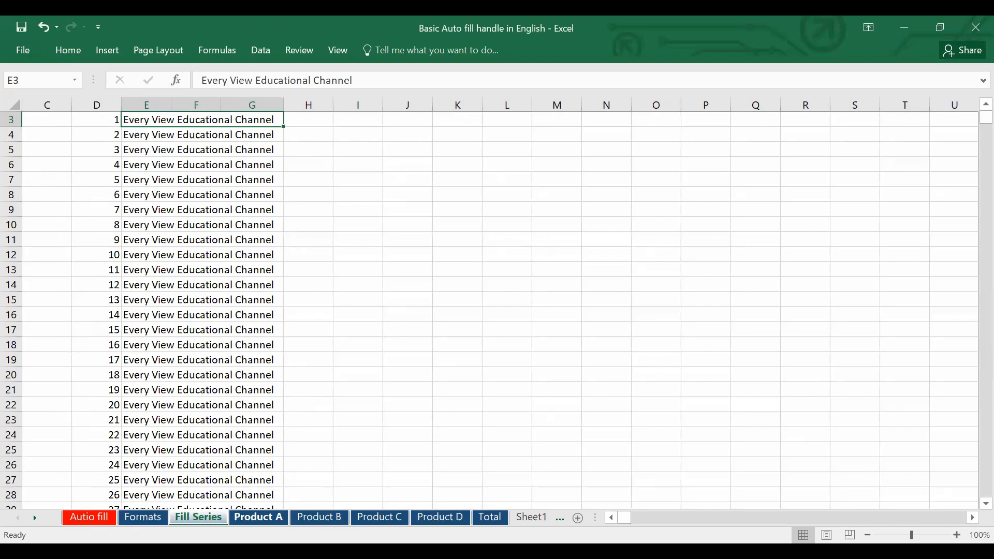
{"action": "left_click", "coordinate": [90, 517]}
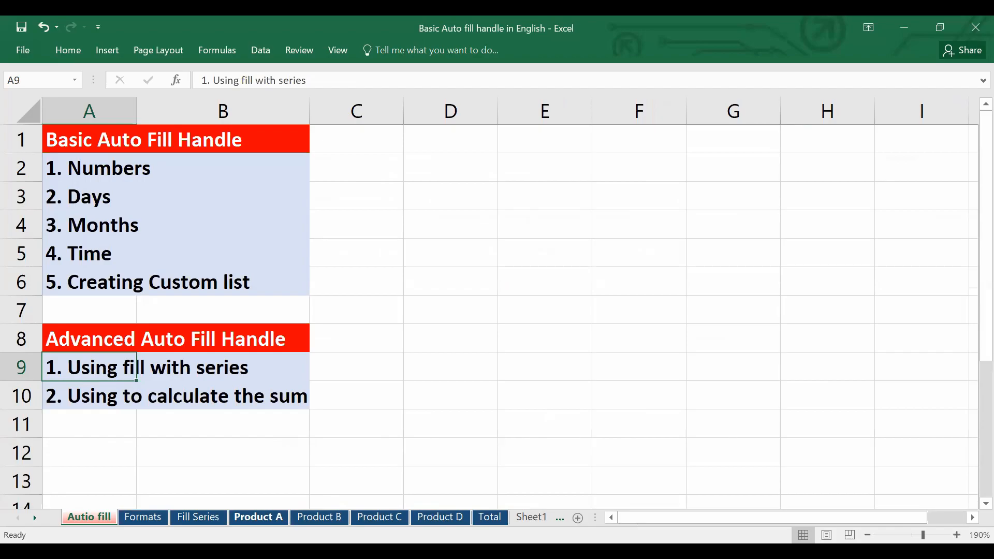
Step: Look through the monthly tables on the Product A to Product D sheets and the Consolidated Total table on the Total sheet
{"action": "left_click", "coordinate": [258, 517]}
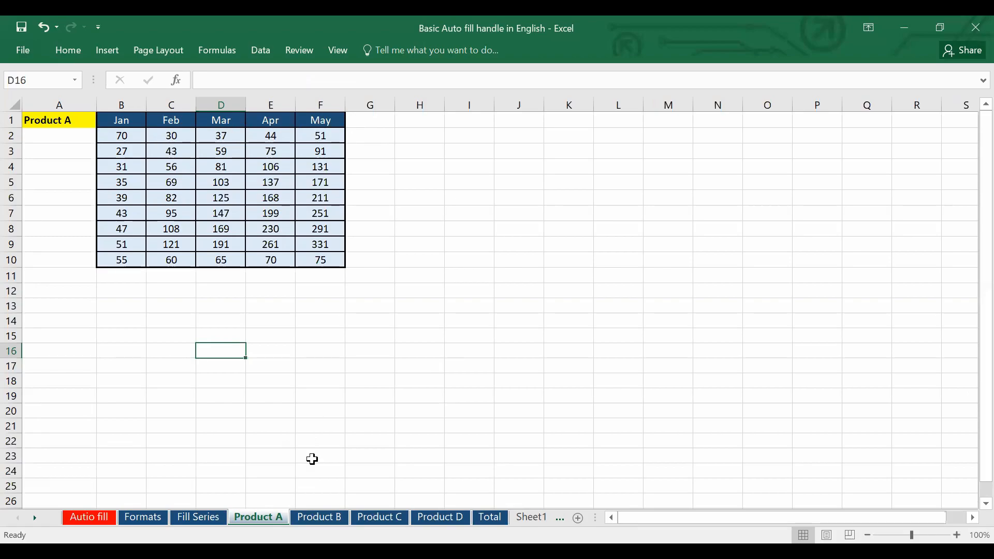
{"action": "left_click", "coordinate": [320, 518]}
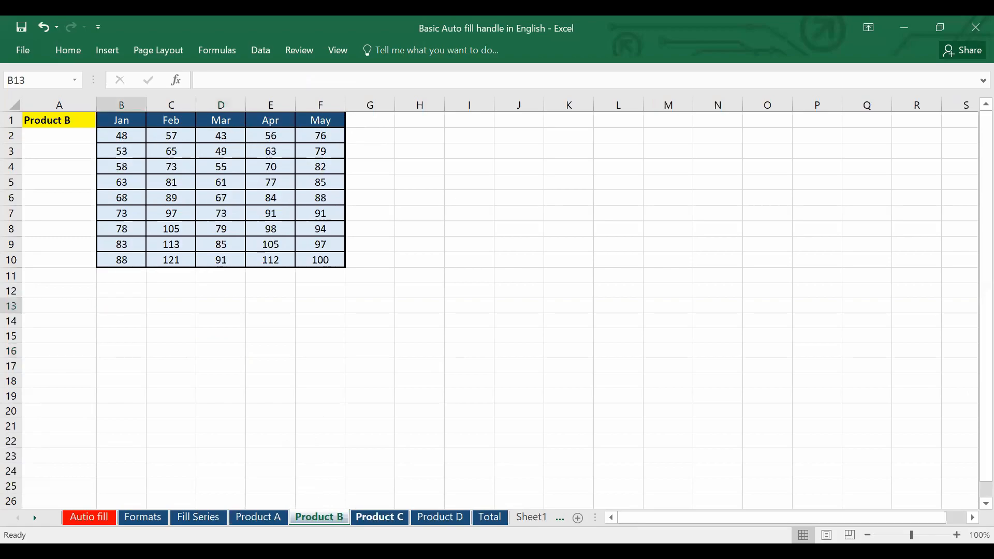
{"action": "key", "text": "ctrl+Page_Down"}
{"action": "key", "text": "ctrl+Page_Down"}
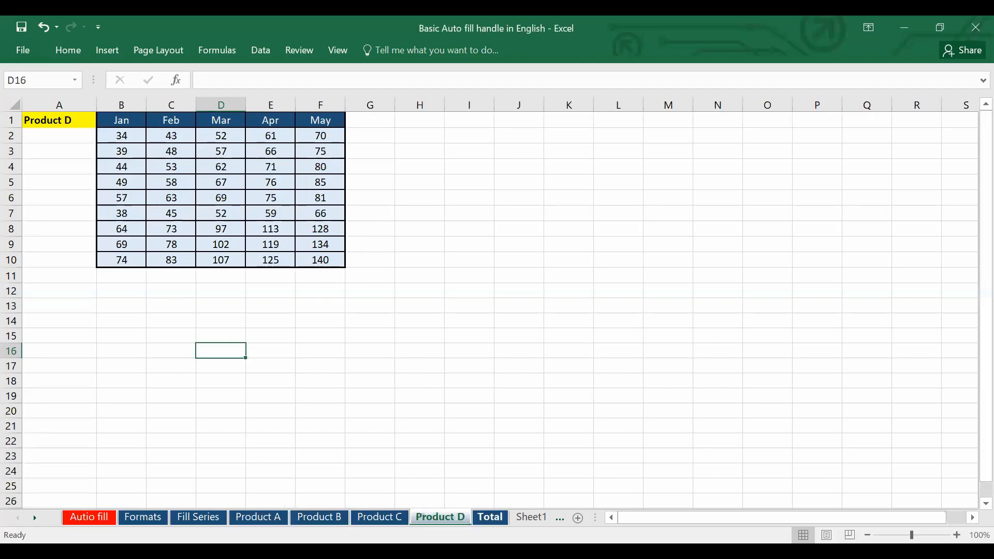
{"action": "key", "text": "ctrl+Page_Down"}
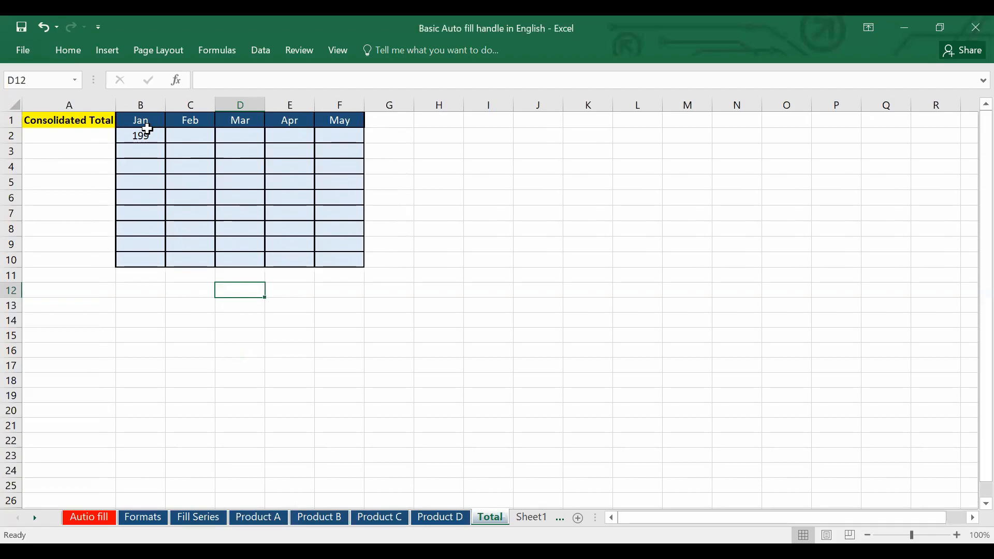
{"action": "left_click", "coordinate": [258, 518]}
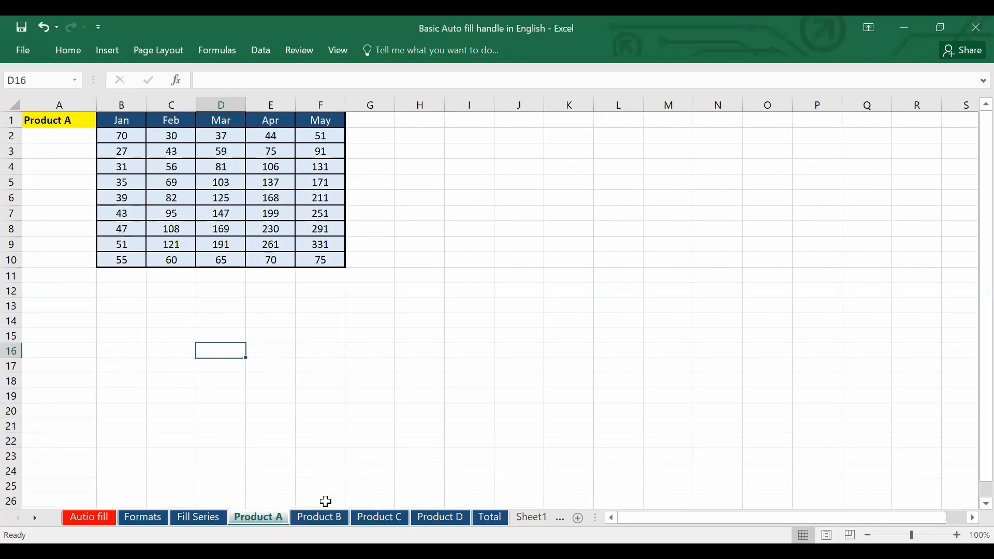
{"action": "left_click", "coordinate": [320, 518]}
{"action": "key", "text": "ctrl+Page_Down"}
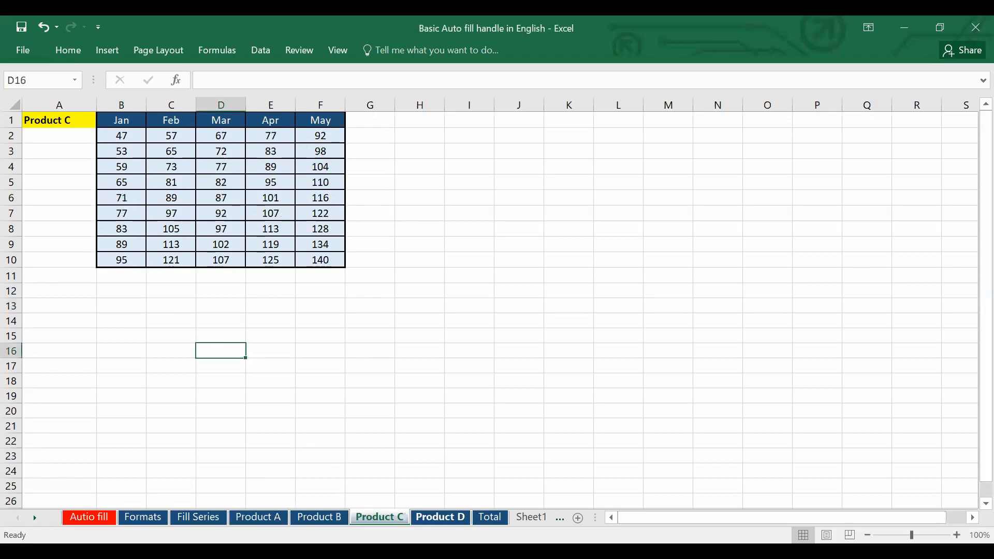
{"action": "left_click", "coordinate": [490, 518]}
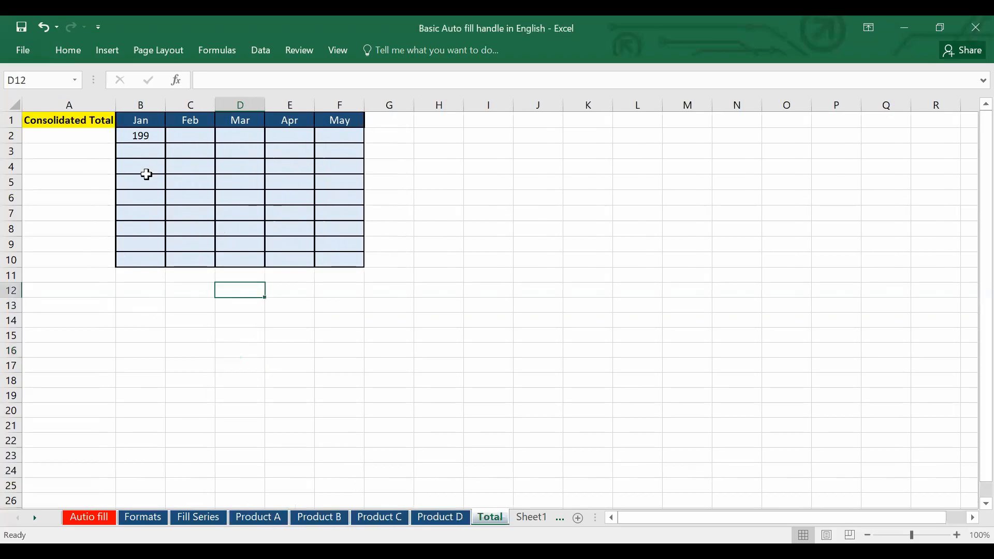
Step: Replace the January entry in B2 of the Total sheet with a formula adding cell B2 from the Product A, Product B, Product C and Product D sheets
{"action": "left_click", "coordinate": [136, 137]}
{"action": "key", "text": "Delete"}
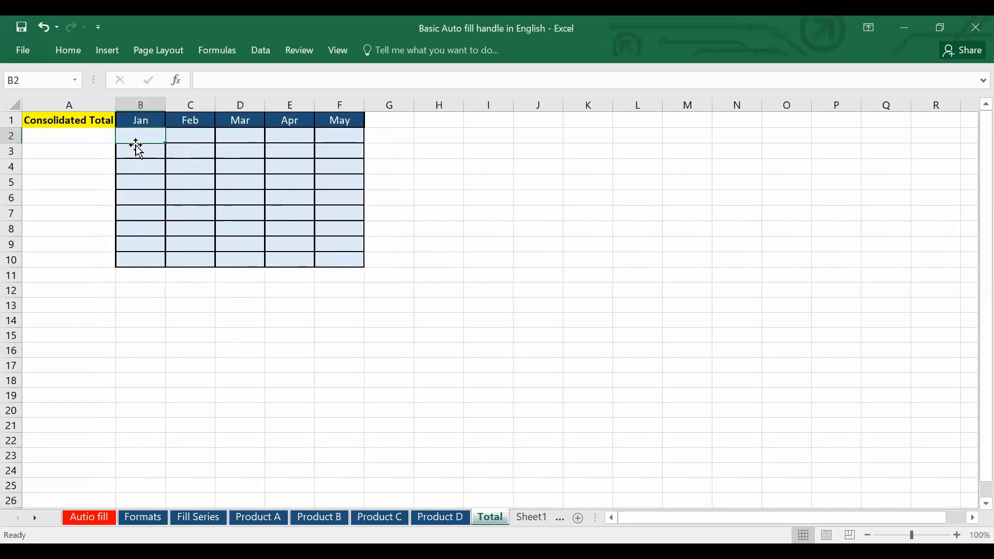
{"action": "type", "text": "="}
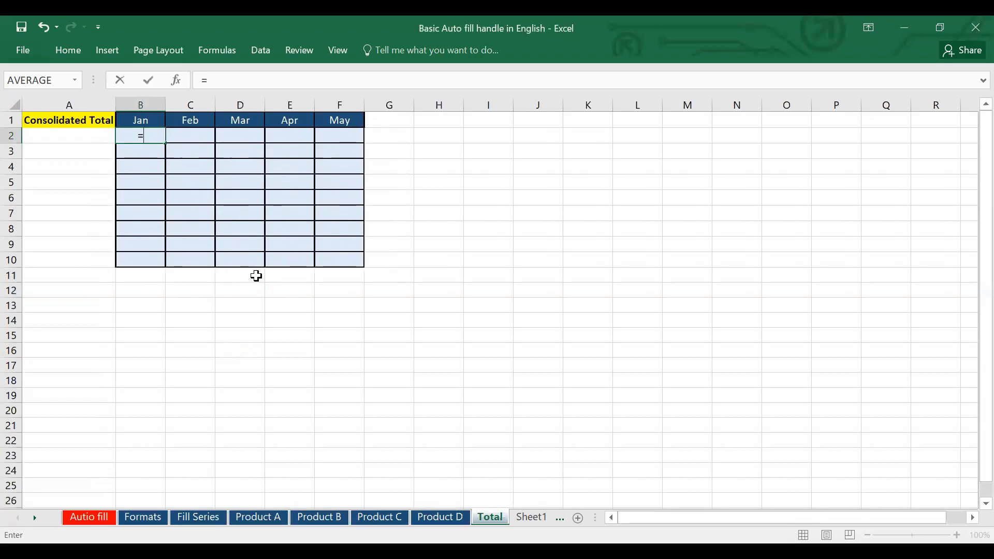
{"action": "left_click", "coordinate": [261, 518]}
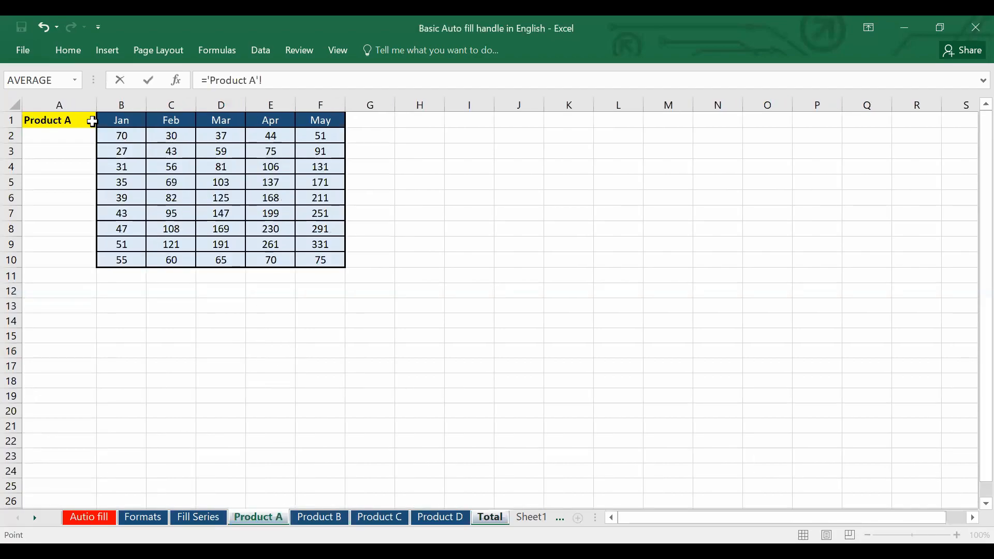
{"action": "left_click", "coordinate": [117, 136]}
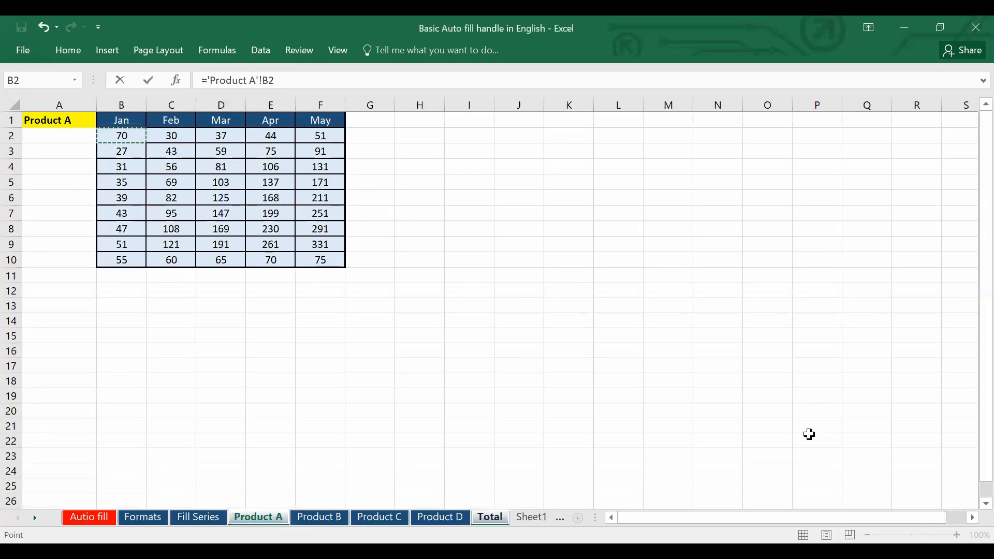
{"action": "type", "text": "+"}
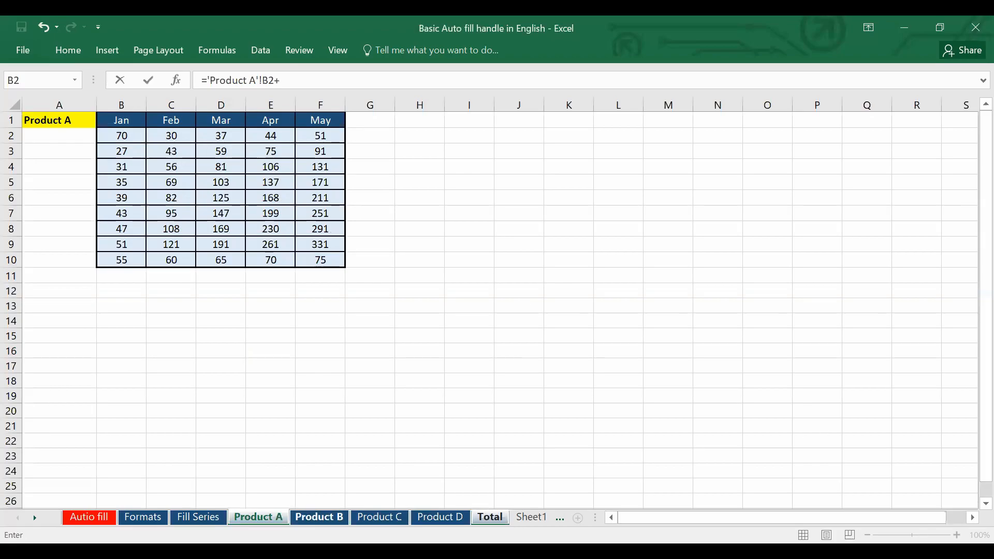
{"action": "left_click", "coordinate": [320, 518]}
{"action": "left_click", "coordinate": [125, 137]}
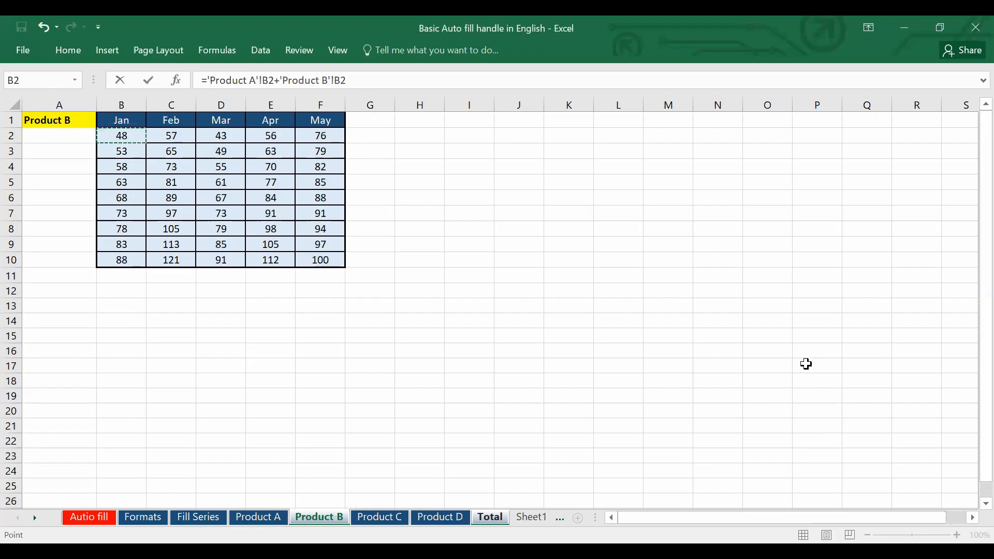
{"action": "type", "text": "+"}
{"action": "left_click", "coordinate": [380, 518]}
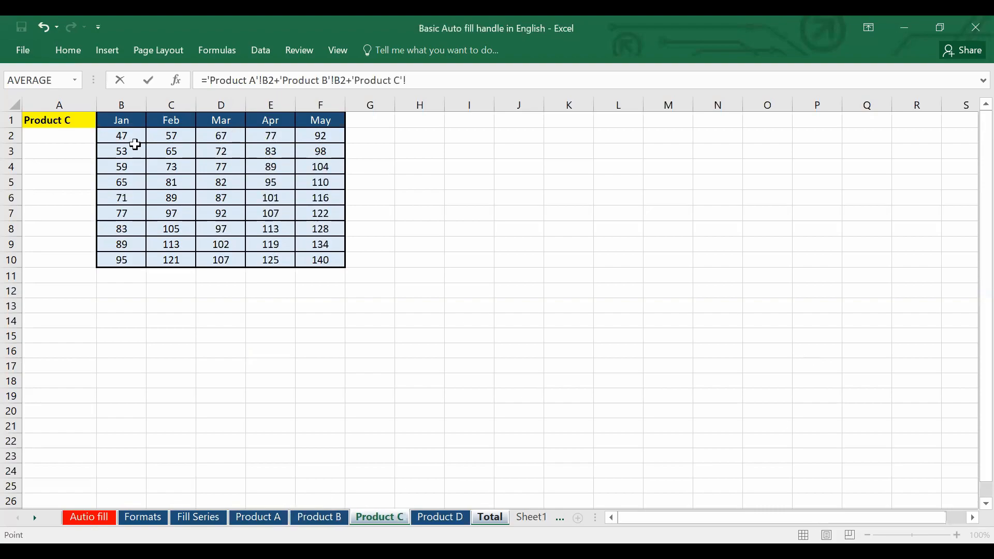
{"action": "left_click", "coordinate": [121, 135]}
{"action": "type", "text": "+"}
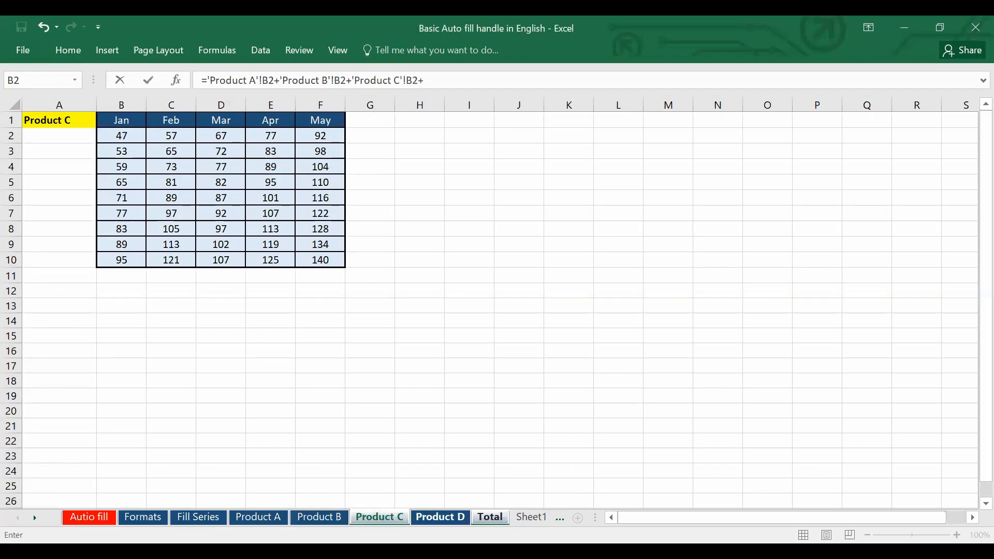
{"action": "left_click", "coordinate": [440, 518]}
{"action": "left_click", "coordinate": [129, 137]}
{"action": "key", "text": "Return"}
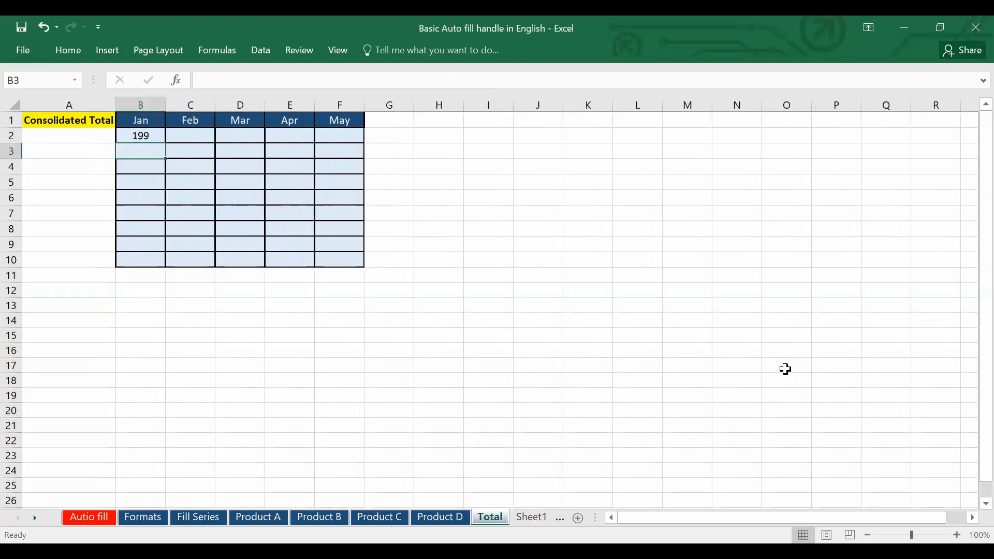
Step: Auto-fill the B2 formula with the fill handle down to B10 and across to column F, and undo both fills
{"action": "left_click", "coordinate": [143, 134]}
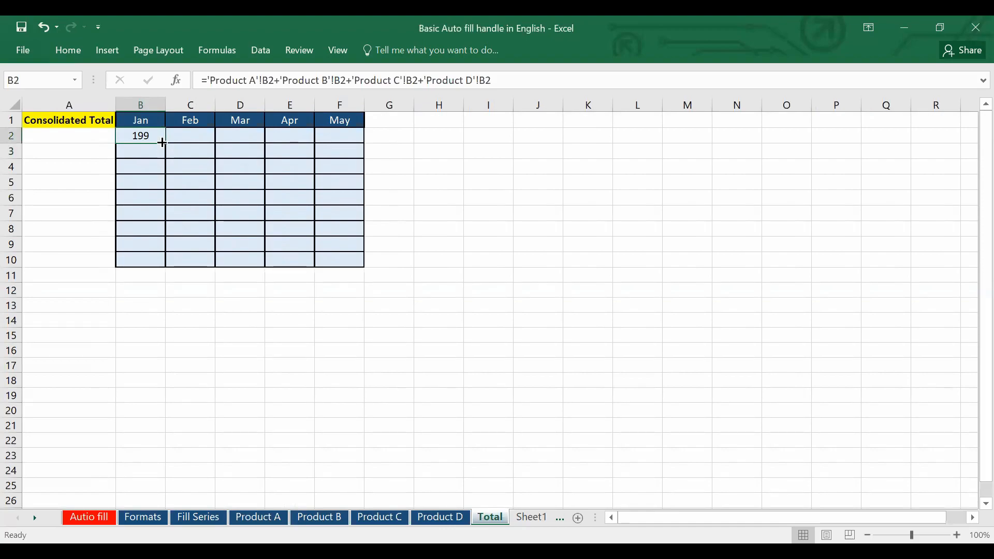
{"action": "left_click", "coordinate": [165, 143]}
{"action": "left_click_drag", "start_coordinate": [165, 144], "coordinate": [156, 267]}
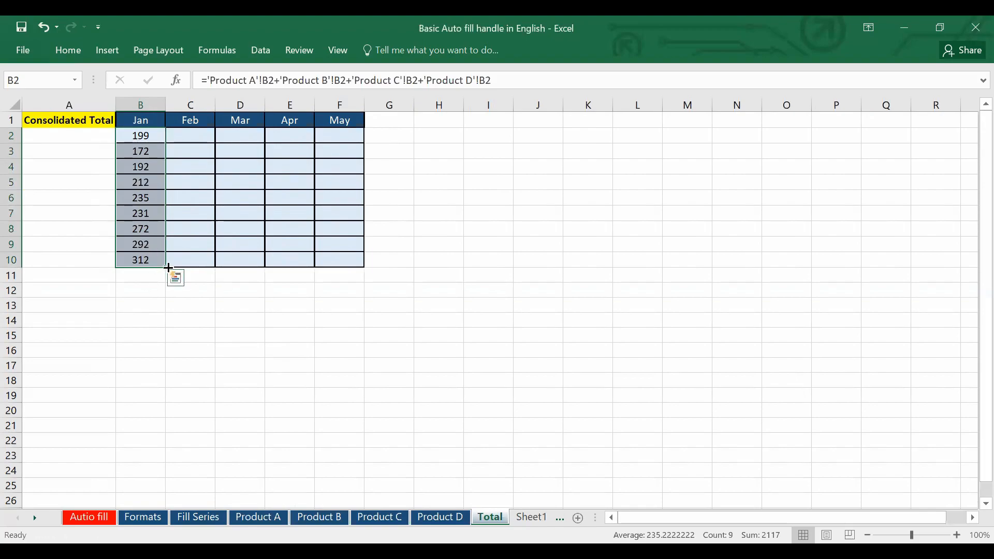
{"action": "left_click_drag", "start_coordinate": [168, 268], "coordinate": [345, 280]}
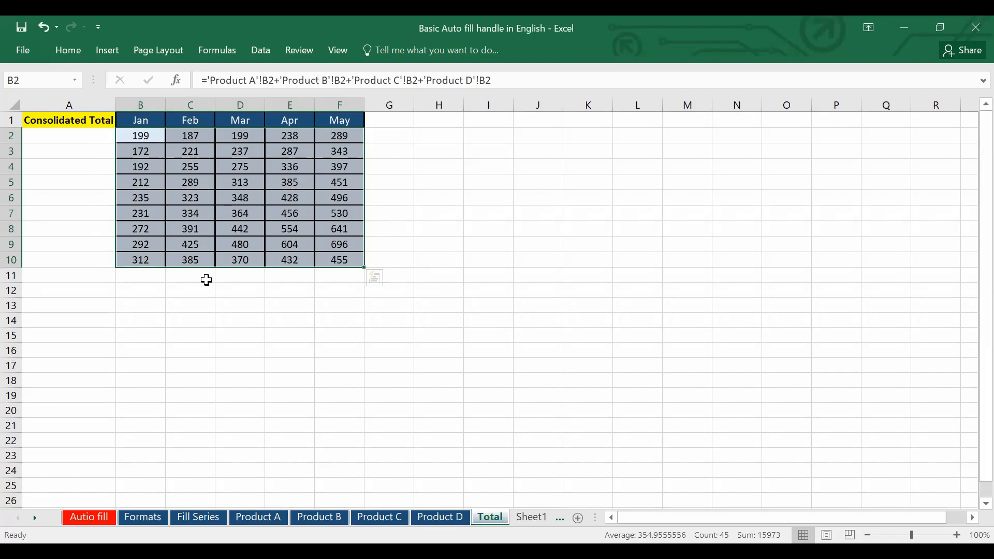
{"action": "key", "text": "ctrl+z"}
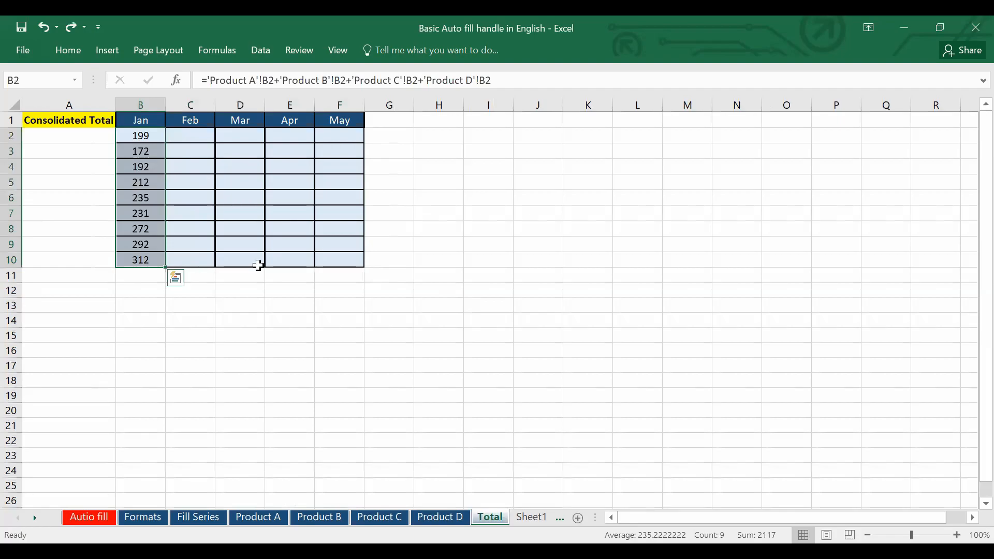
{"action": "key", "text": "ctrl+z"}
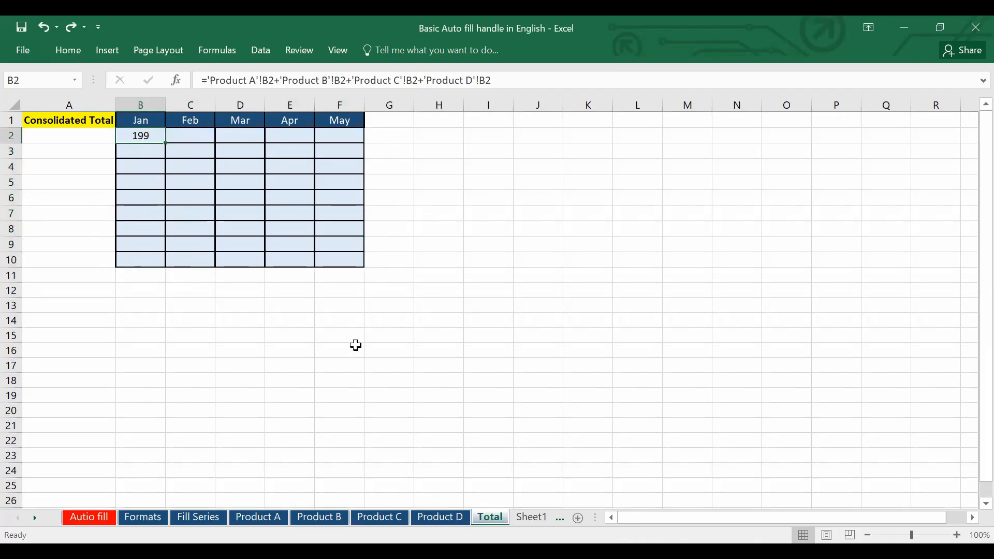
Step: Select B2:B10 in the Consolidated Total table and fill the January formula down
{"action": "key", "text": "shift+Down"}
{"action": "key", "text": "shift+Down"}
{"action": "key", "text": "shift+Down"}
{"action": "key", "text": "shift+Down"}
{"action": "key", "text": "shift+Down"}
{"action": "key", "text": "shift+Down"}
{"action": "key", "text": "shift+Down"}
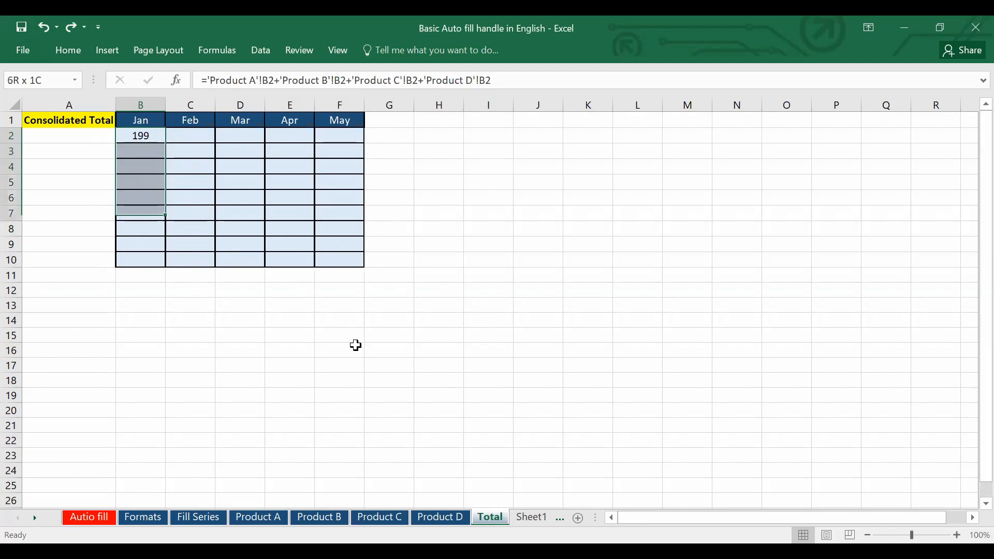
{"action": "key", "text": "shift+Down"}
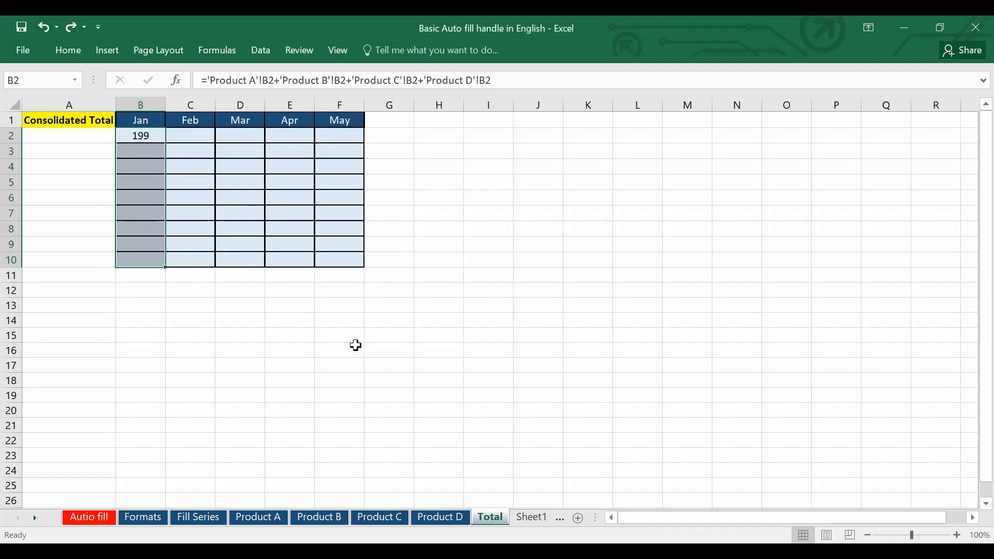
{"action": "key", "text": "ctrl+d"}
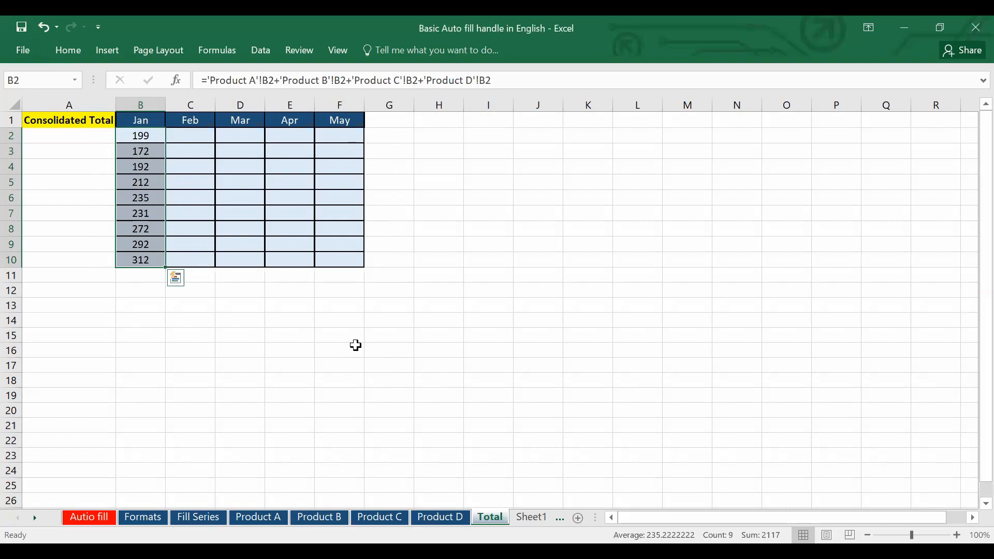
Step: Extend the selection to B2:F10 and fill the January formulas right through May, leaving the quick analysis options unused
{"action": "key", "text": "shift+Right"}
{"action": "key", "text": "shift+Right"}
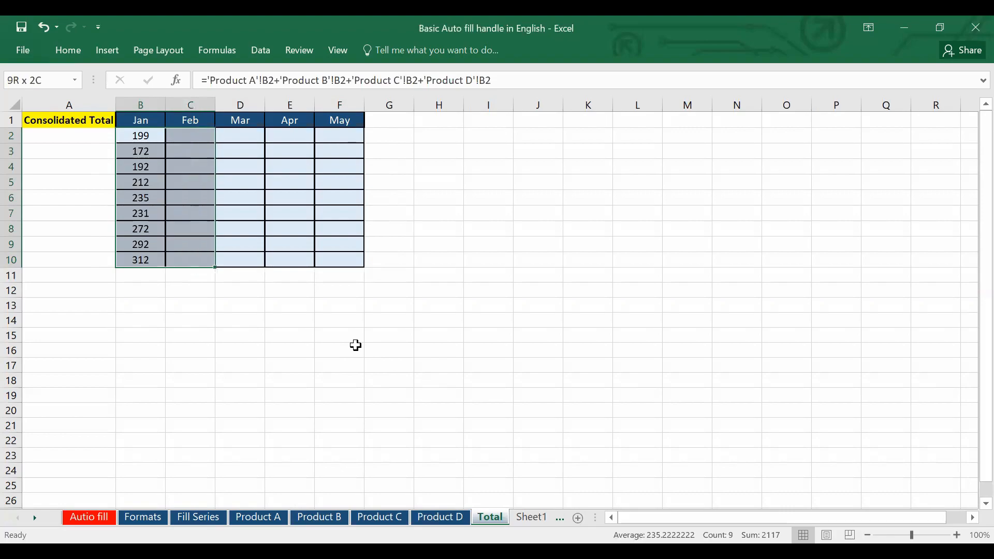
{"action": "key", "text": "shift+Right"}
{"action": "key", "text": "shift+Right"}
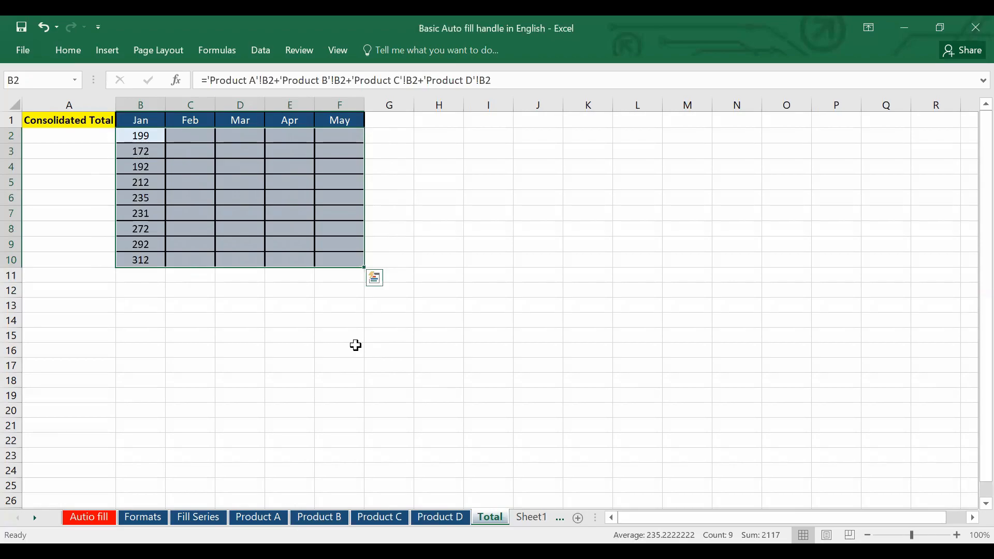
{"action": "key", "text": "ctrl+r"}
{"action": "key", "text": "ctrl+q"}
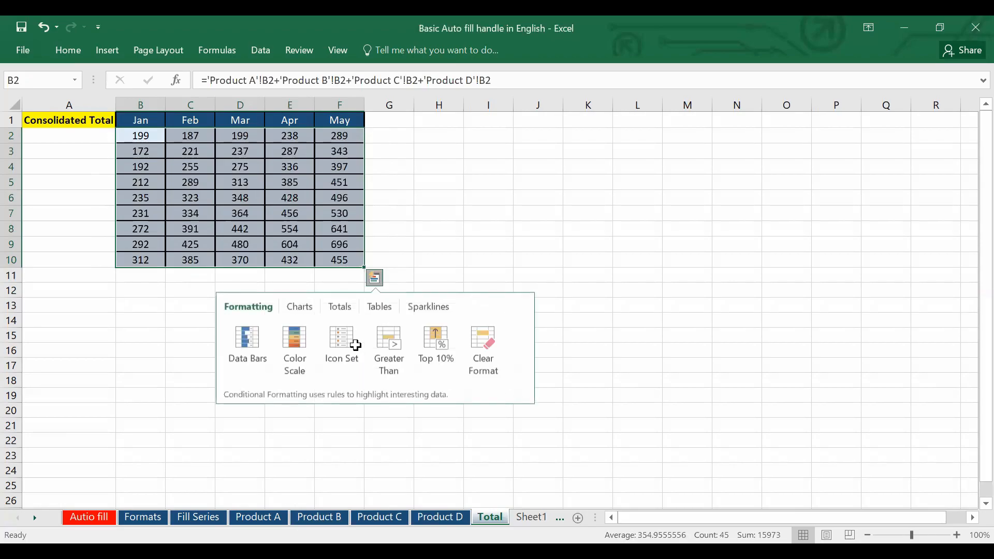
{"action": "left_click", "coordinate": [447, 147]}
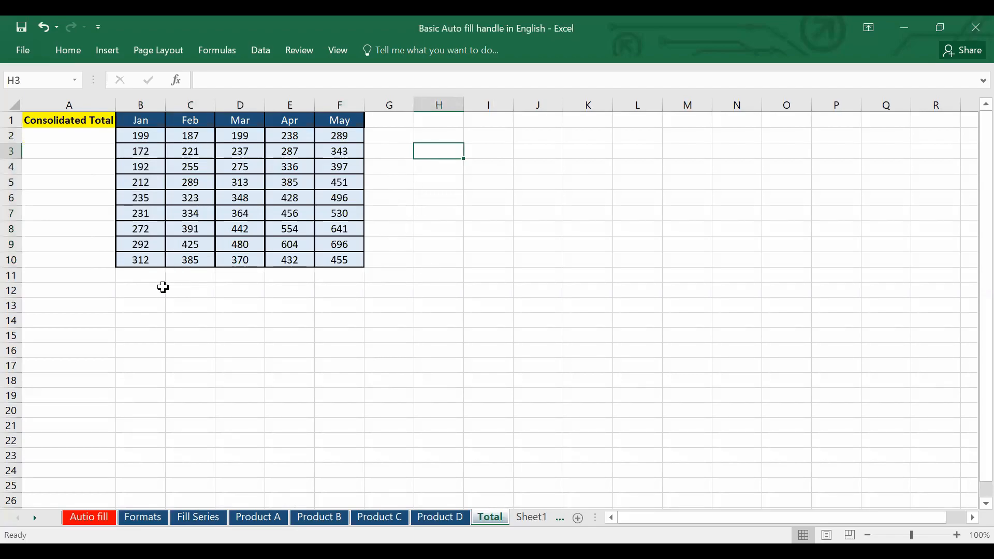
Step: Sum B2:B10 in B11 with AutoSum and auto-fill the sum across to F11
{"action": "left_click", "coordinate": [149, 279]}
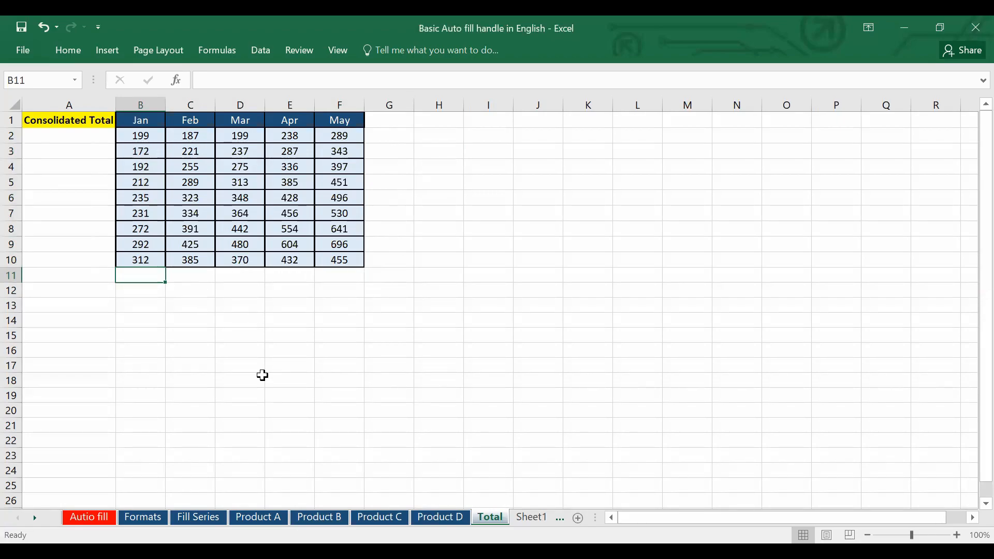
{"action": "key", "text": "alt+equal"}
{"action": "key", "text": "Return"}
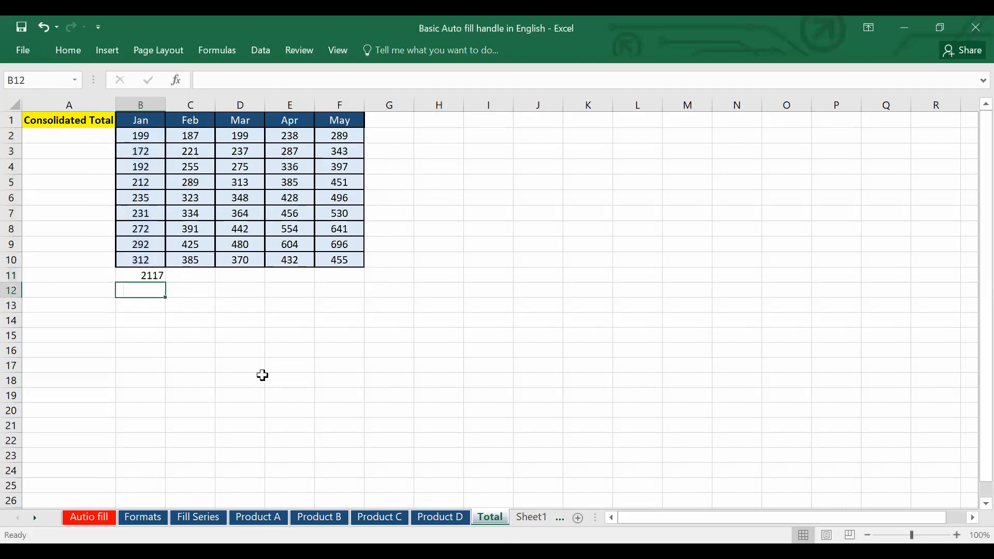
{"action": "left_click", "coordinate": [144, 276]}
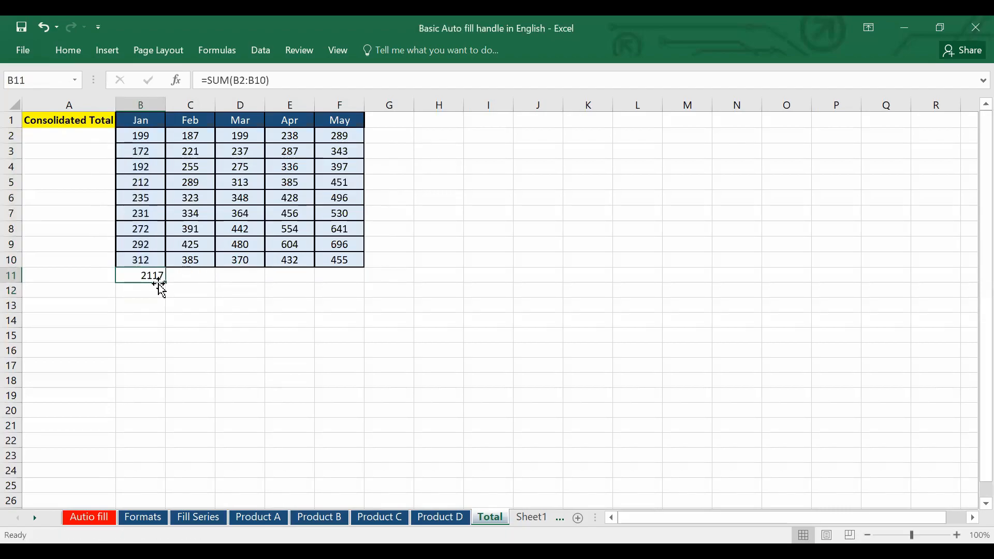
{"action": "left_click_drag", "start_coordinate": [164, 284], "coordinate": [357, 325]}
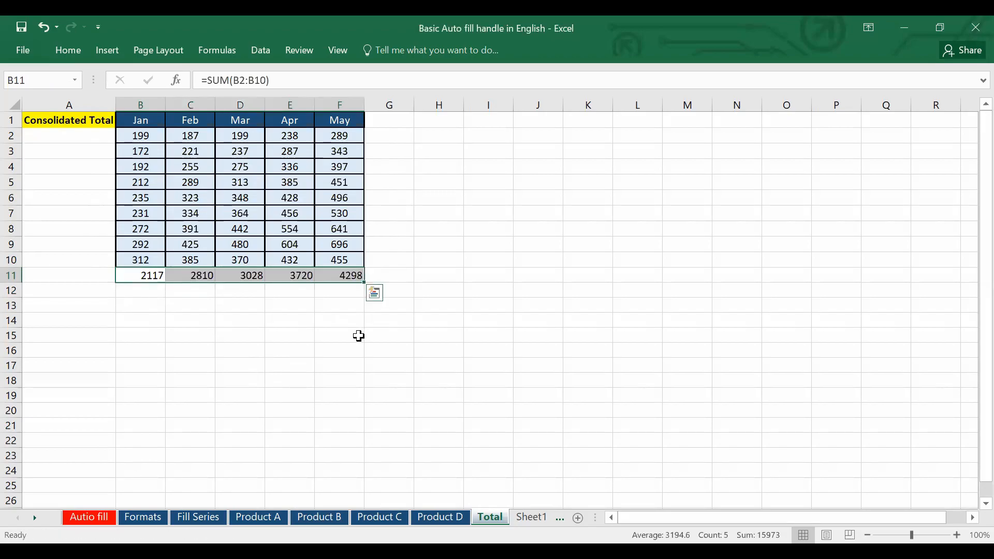
Step: Centre the totals in B11:F11 horizontally and vertically, and return to the Autio fill sheet
{"action": "left_click_drag", "start_coordinate": [143, 277], "coordinate": [351, 273]}
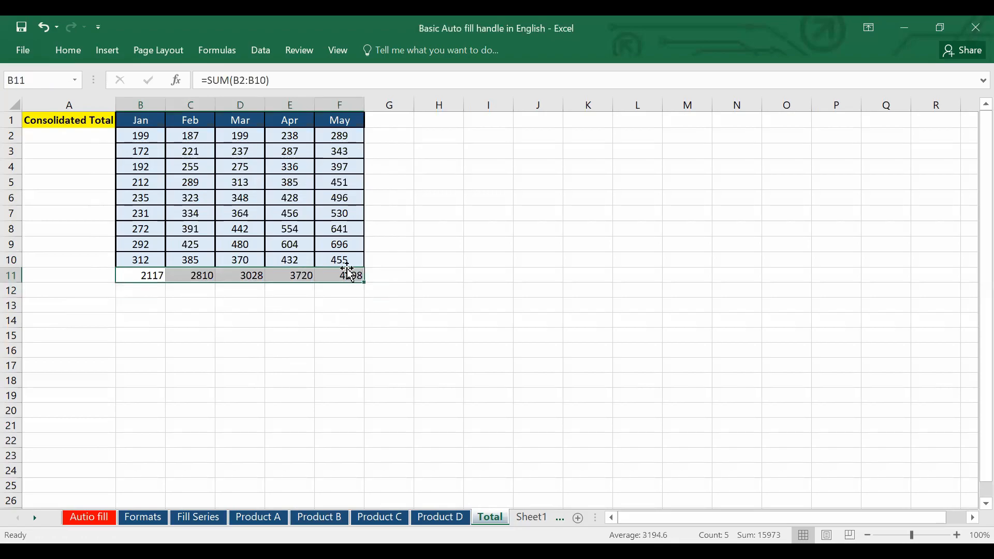
{"action": "left_click", "coordinate": [73, 55]}
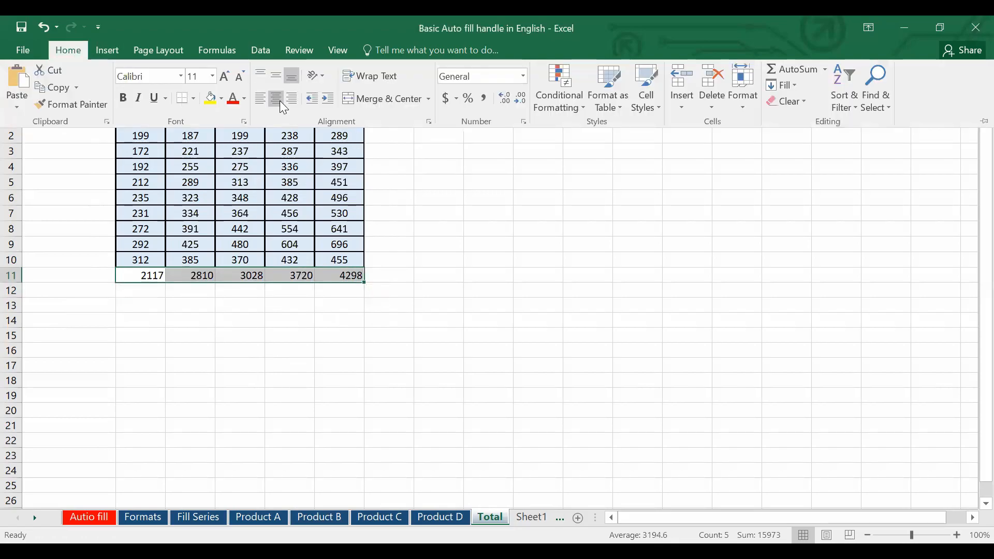
{"action": "left_click", "coordinate": [283, 108]}
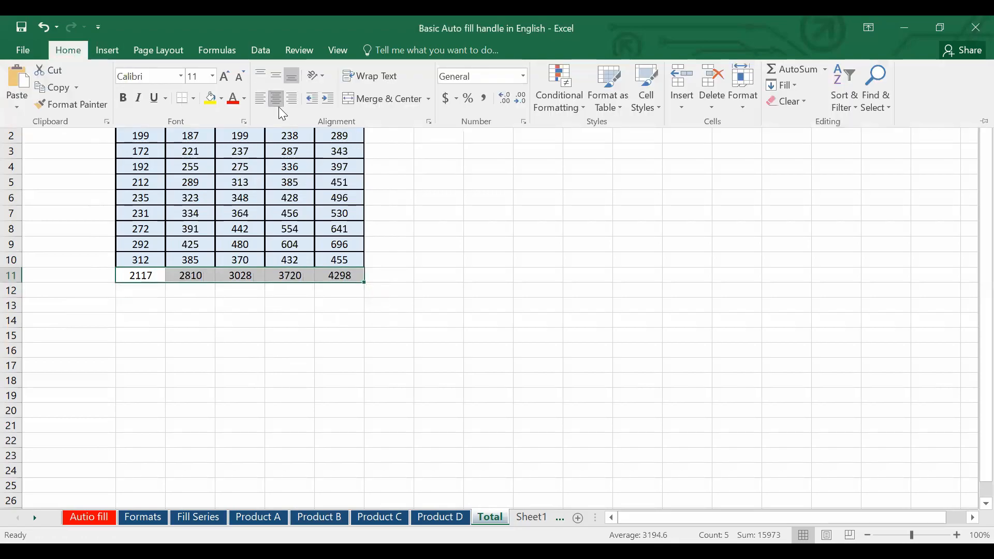
{"action": "left_click", "coordinate": [276, 77]}
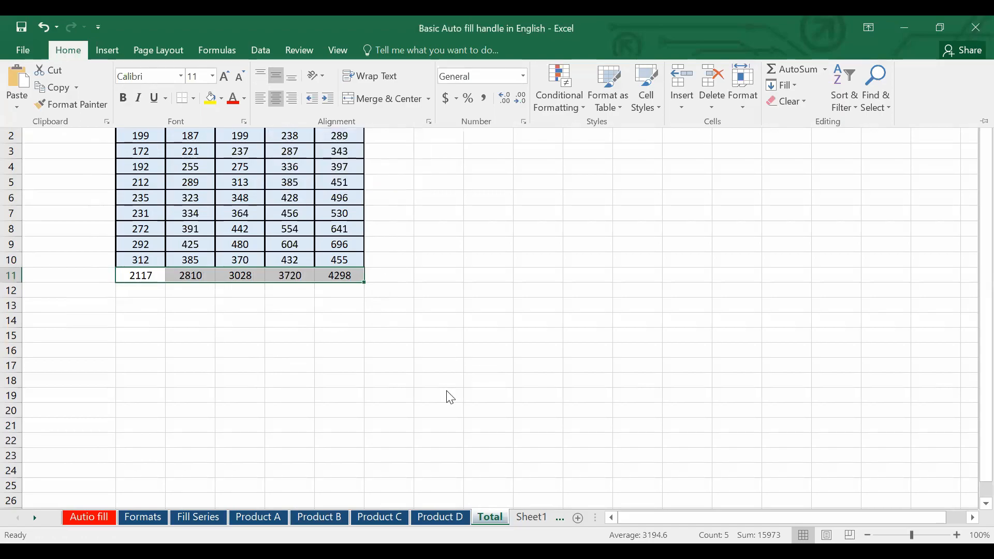
{"action": "left_click", "coordinate": [464, 345]}
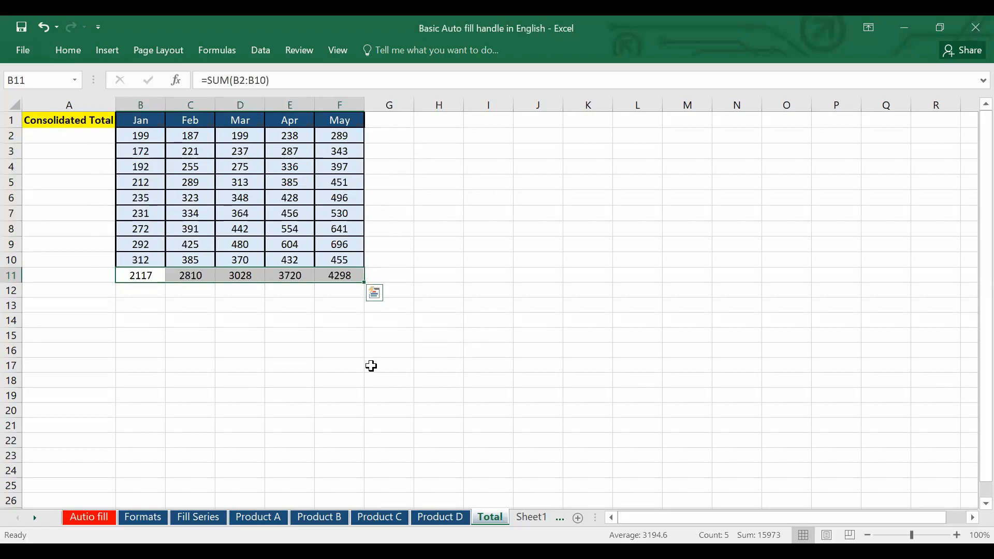
{"action": "left_click", "coordinate": [88, 517]}
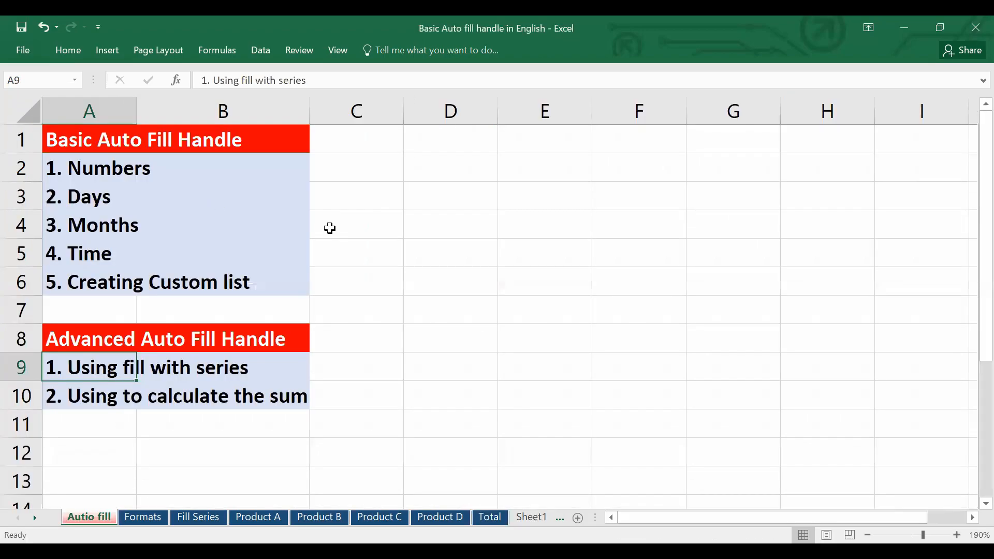